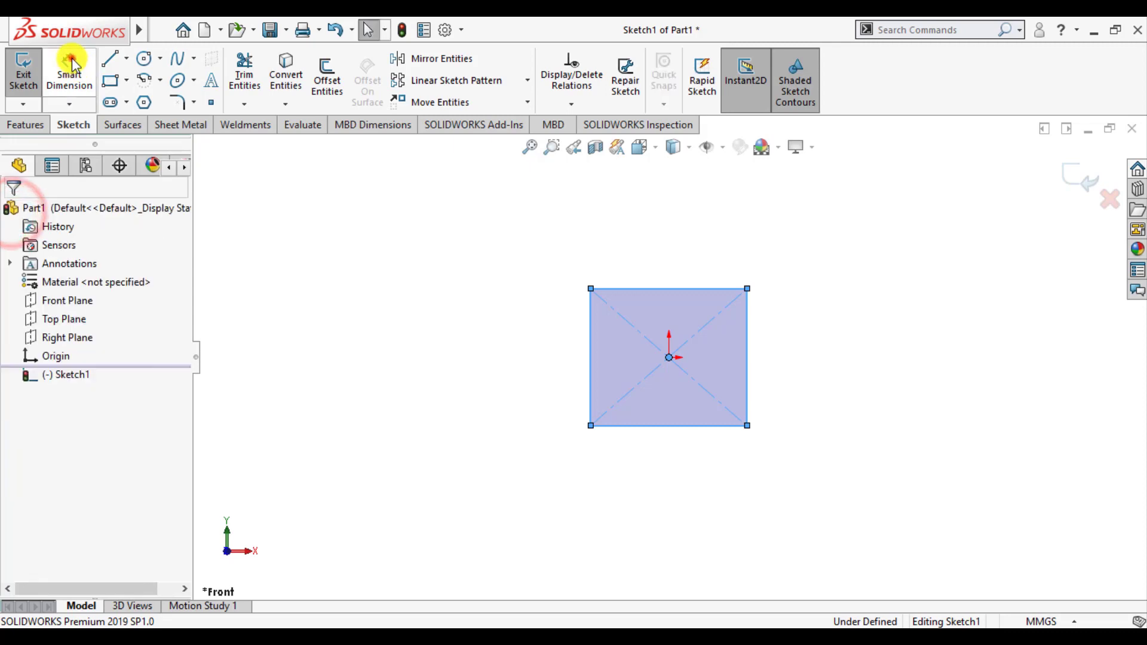
# Step: Dimension the rectangle's top edge and set its length to 50 mm
pyautogui.click(71, 69)
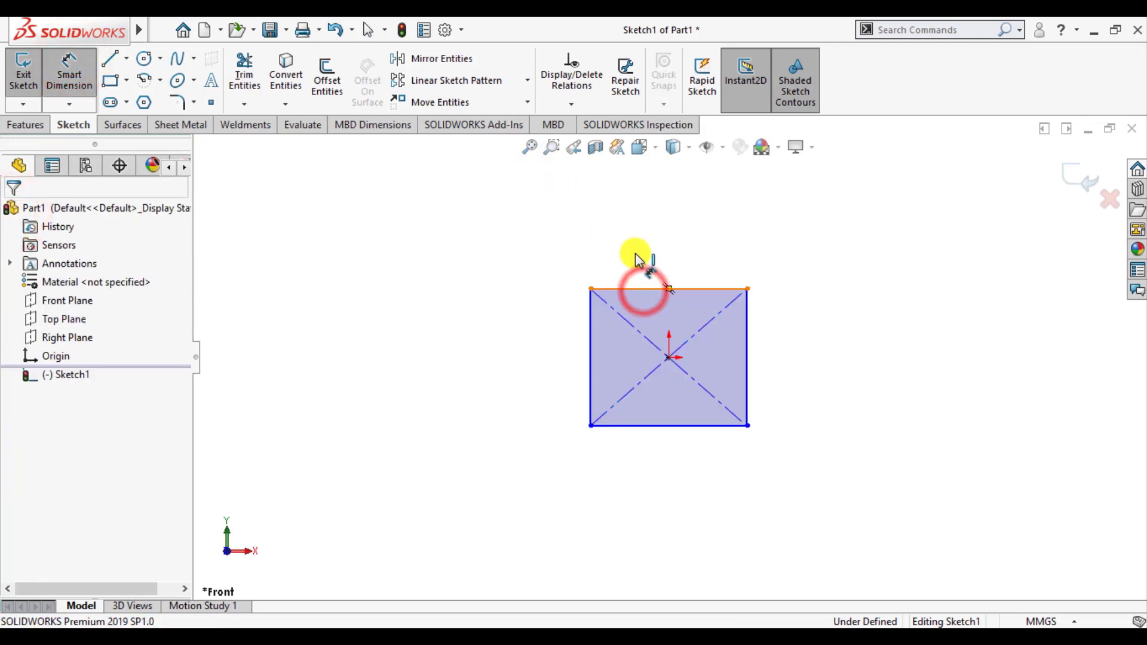
pyautogui.click(643, 289)
pyautogui.click(635, 251)
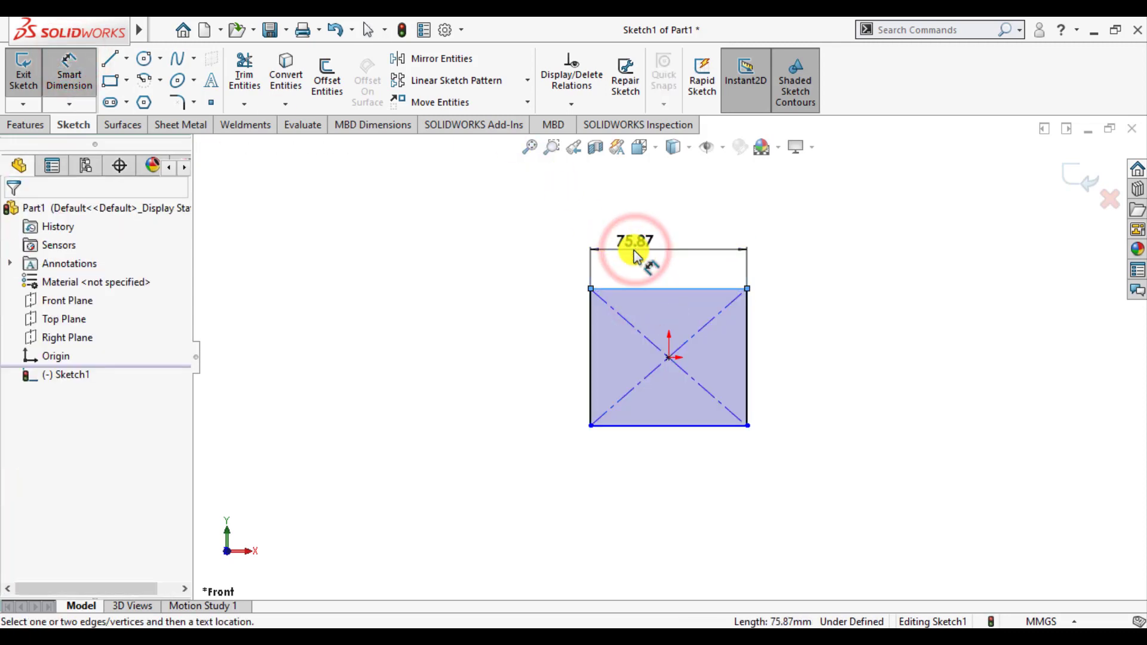
pyautogui.doubleClick(646, 239)
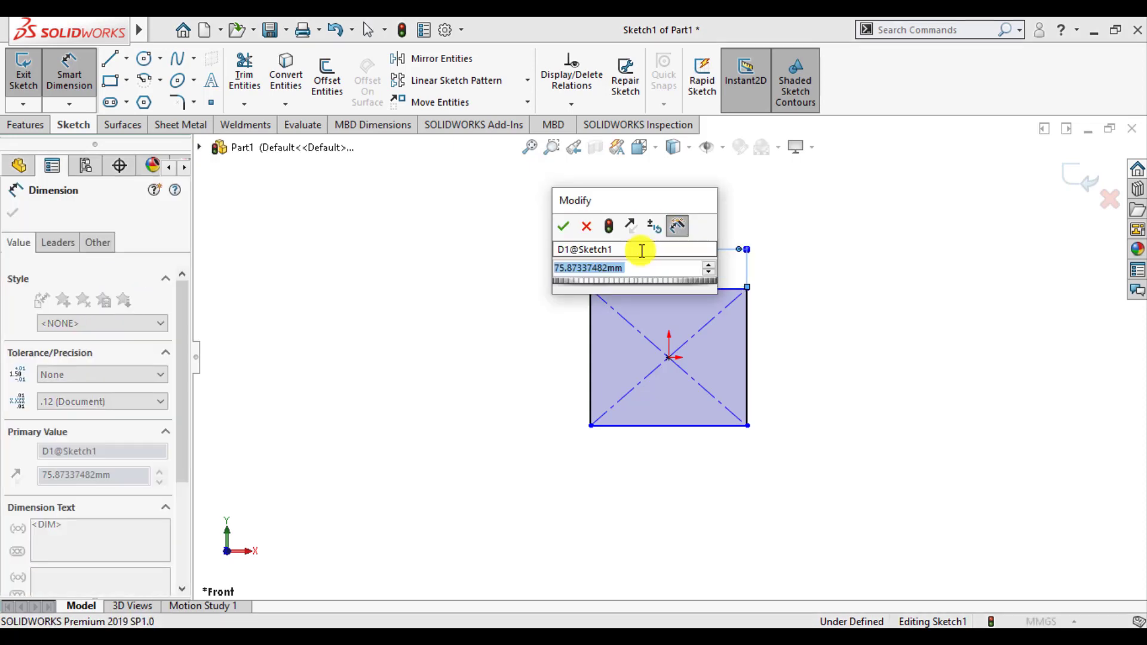
pyautogui.write('50')
pyautogui.press('Return')
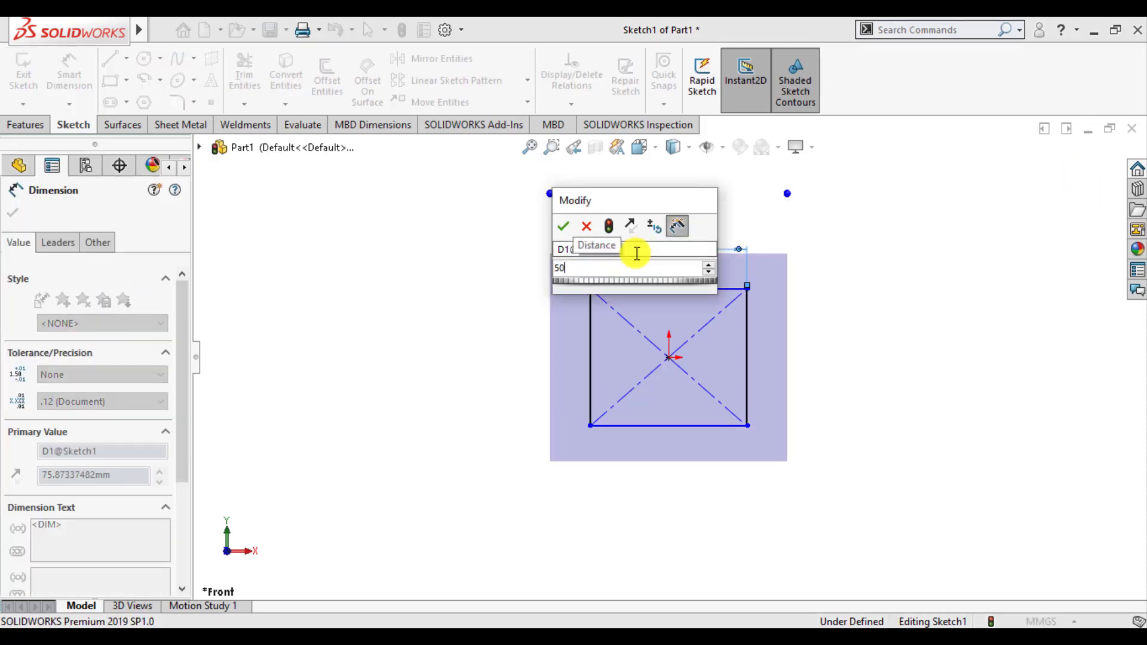
pyautogui.click(13, 213)
pyautogui.click(460, 363)
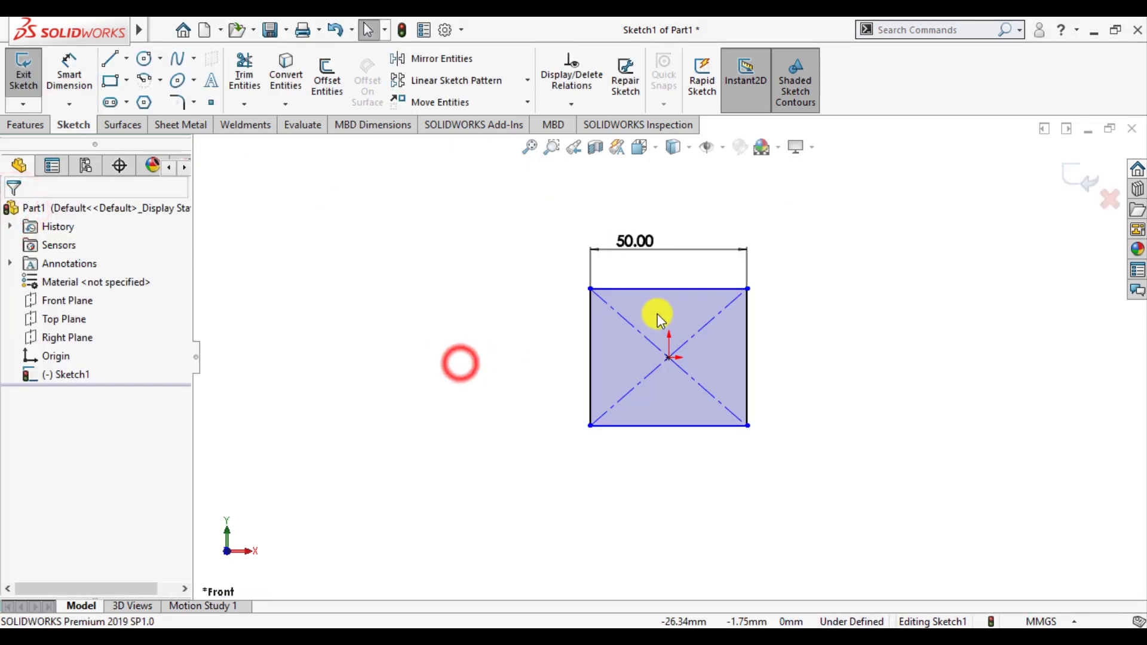
# Step: Make the rectangle's top and right edges equal in length and exit the sketch
pyautogui.click(663, 289)
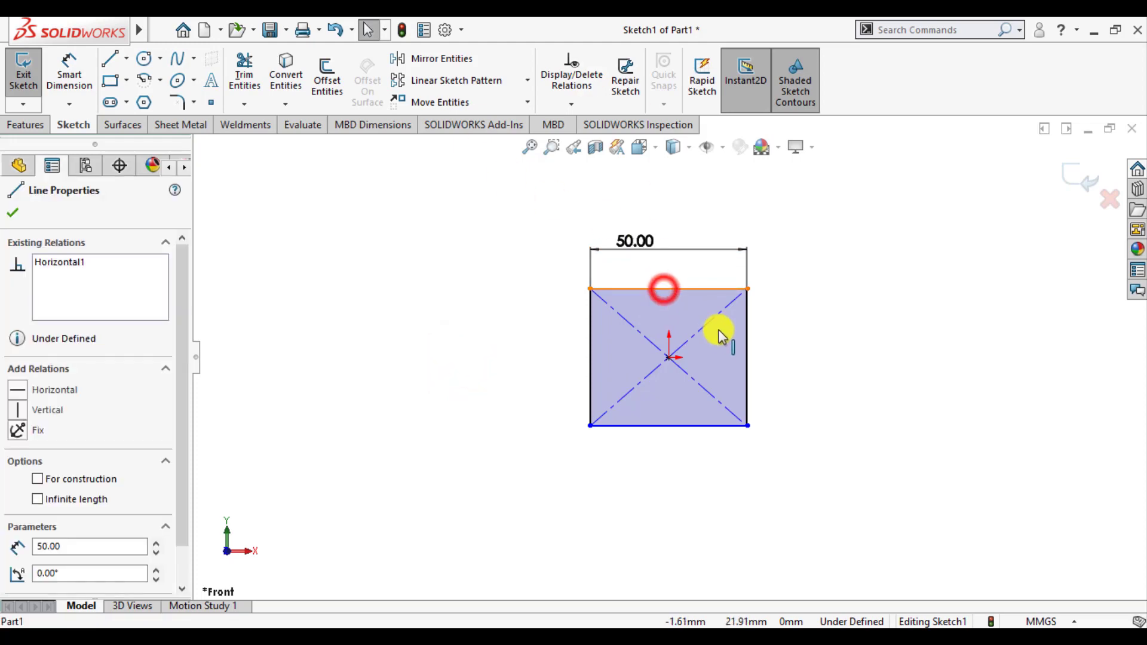
pyautogui.click(749, 355)
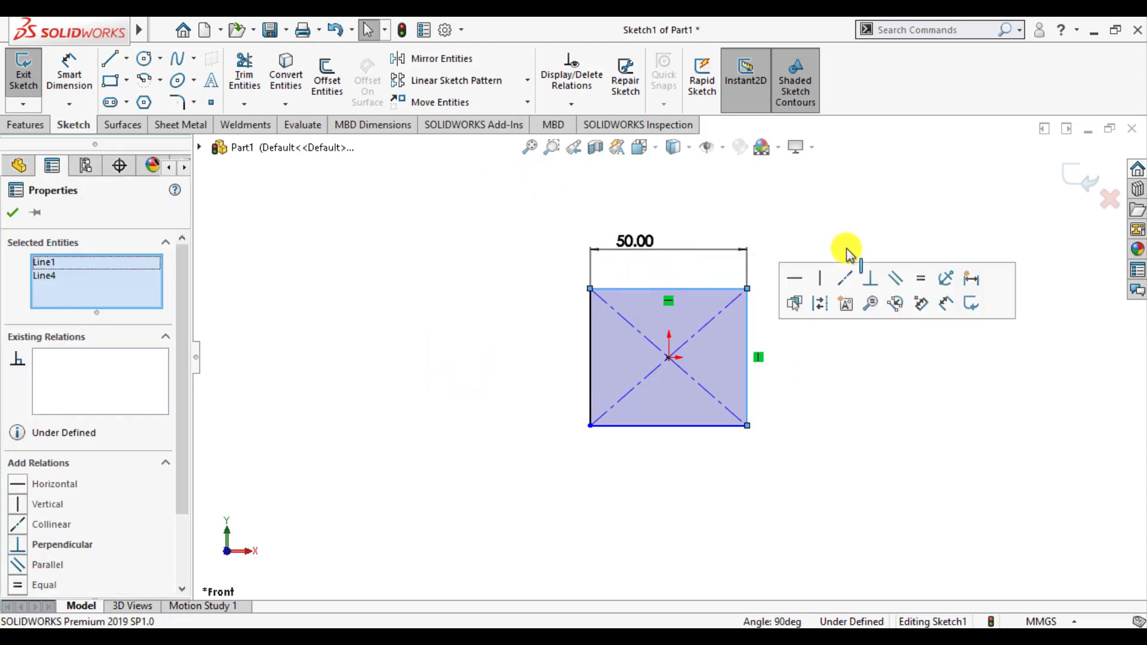
pyautogui.click(925, 278)
pyautogui.click(11, 215)
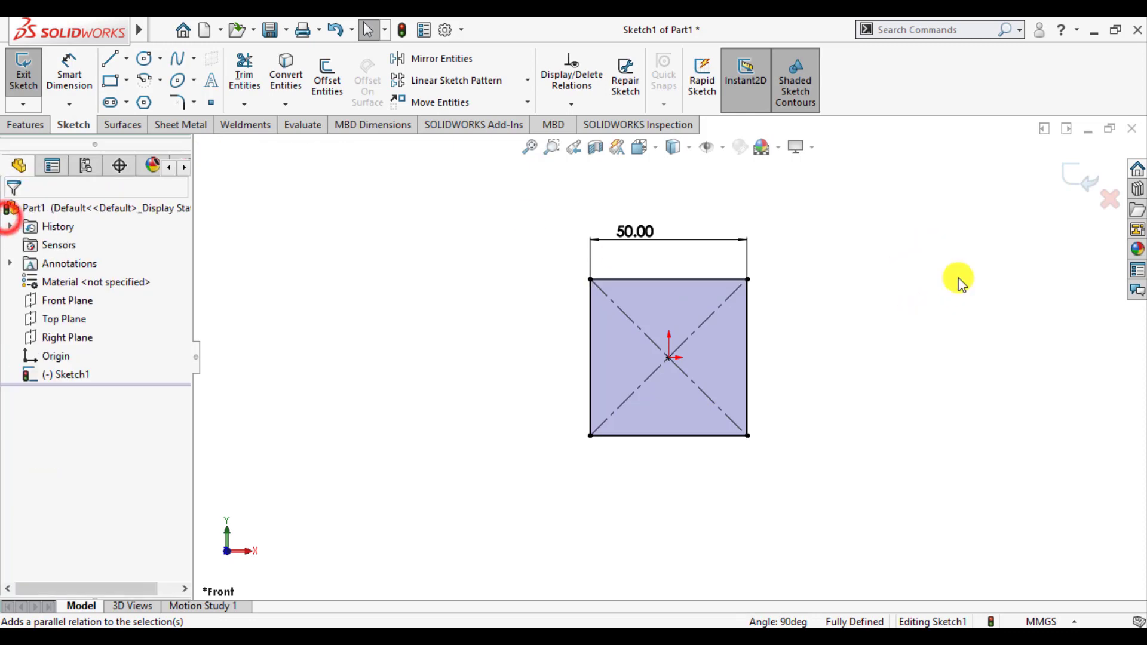
pyautogui.click(1081, 177)
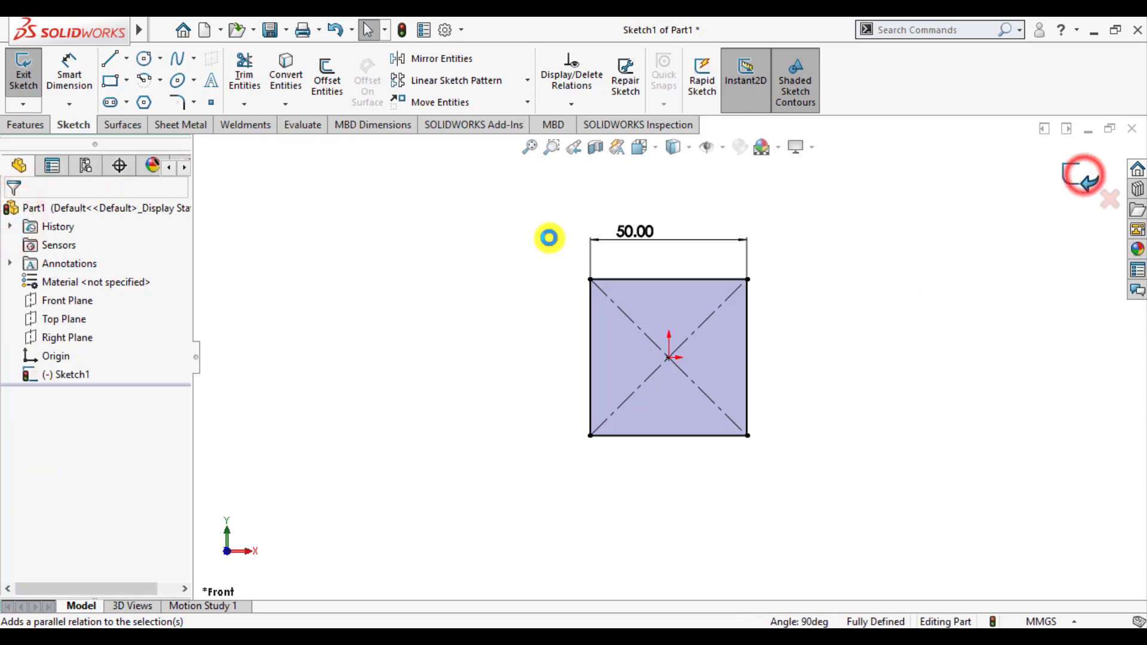
# Step: Extrude the square sketch with the Mid Plane end condition to a total depth of 120 mm
pyautogui.click(22, 125)
pyautogui.click(28, 70)
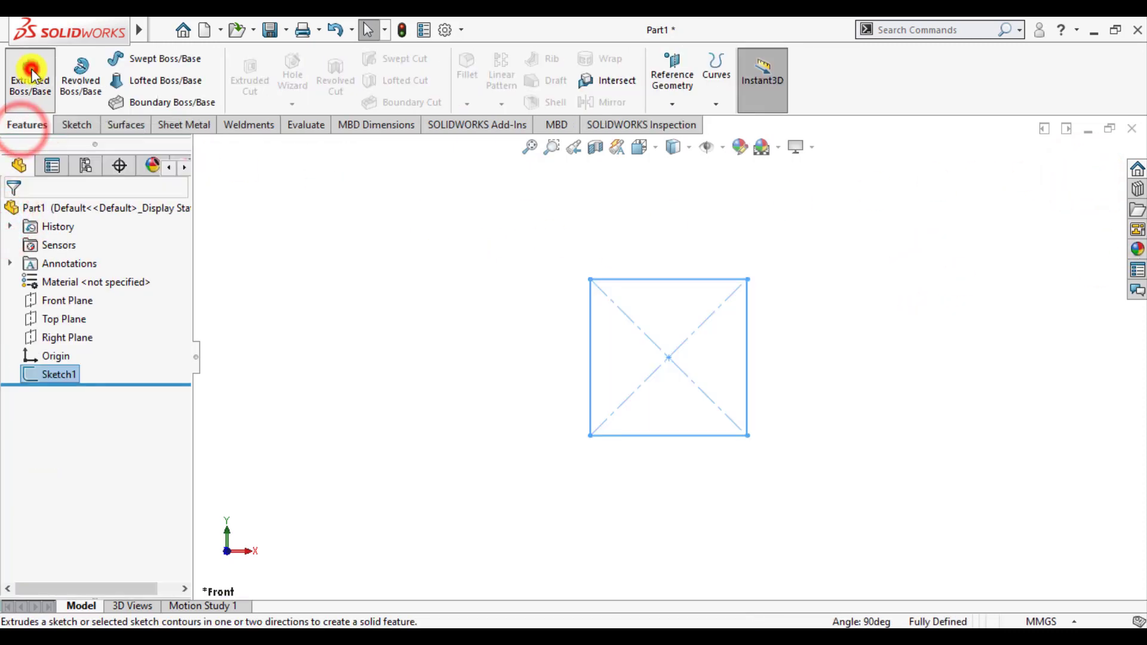
pyautogui.click(84, 312)
pyautogui.click(61, 382)
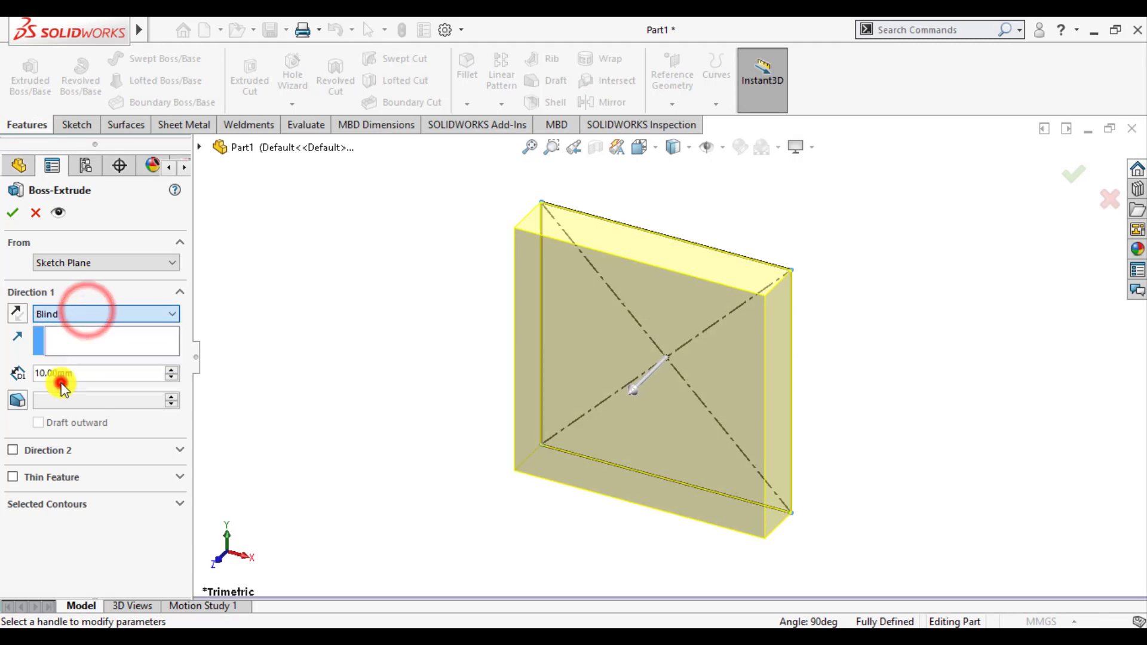
pyautogui.write('120')
pyautogui.press('Return')
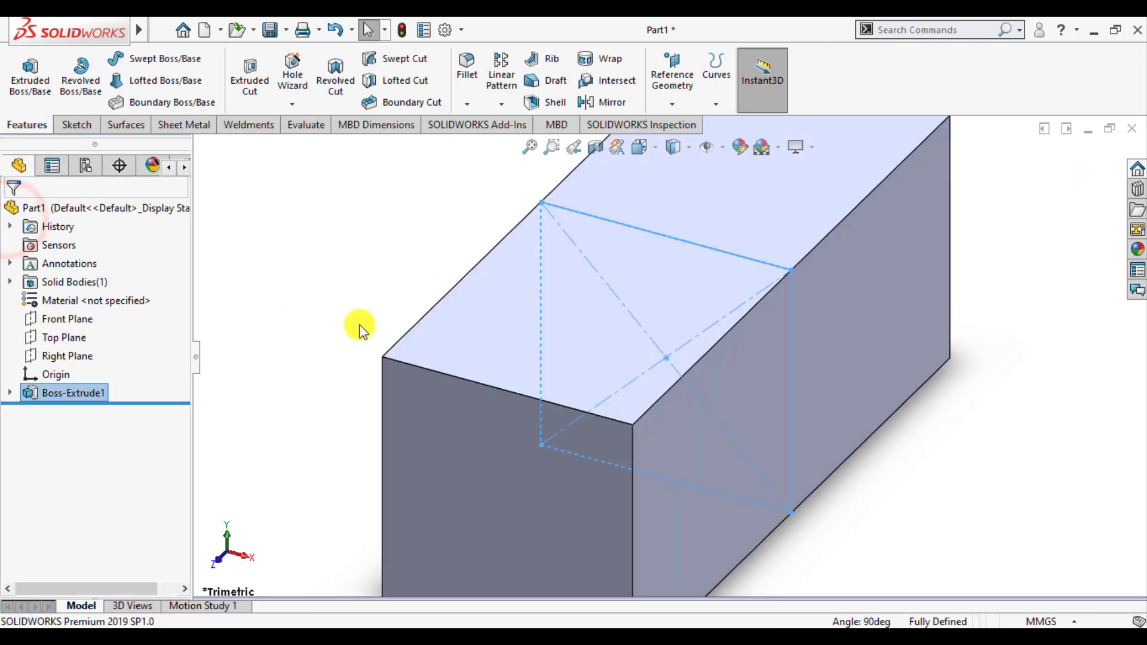
# Step: Begin a reference axis using a corner vertex at one end of the block as its first point
pyautogui.middleClick(438, 386)
pyautogui.moveTo(438, 386); pyautogui.dragTo(602, 264, button='middle')
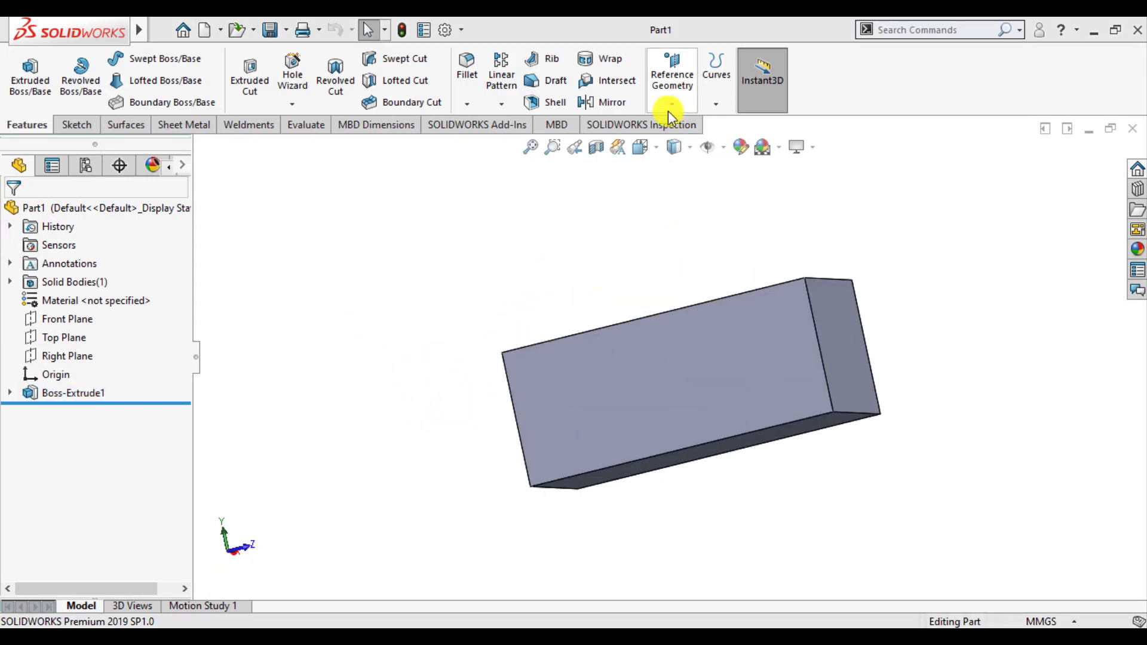
pyautogui.click(669, 106)
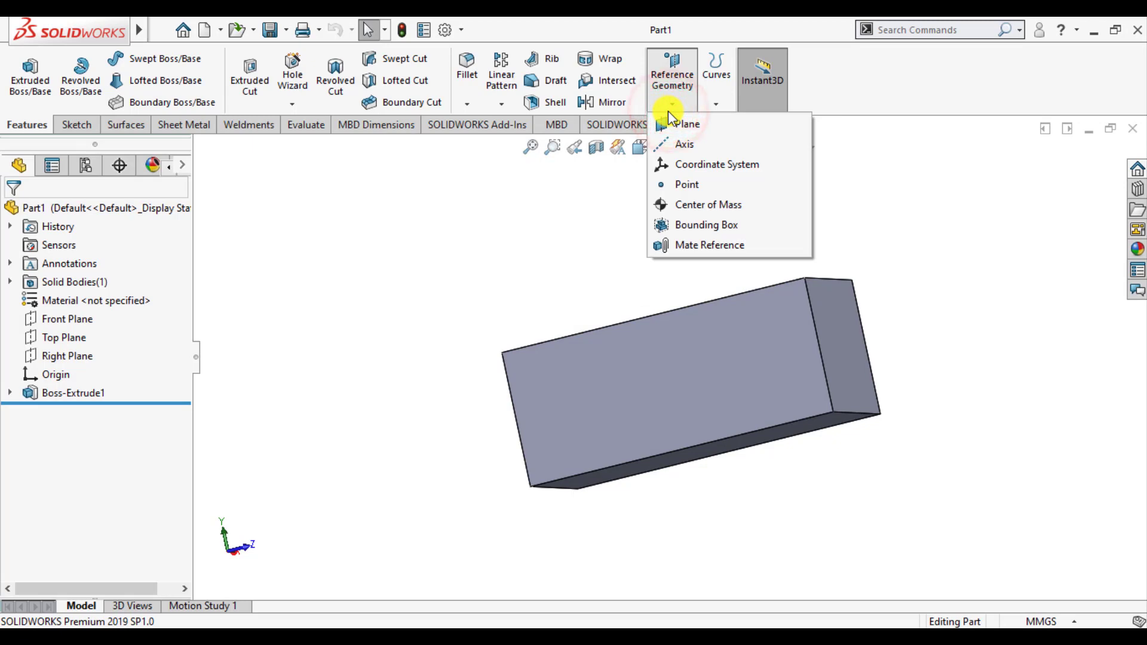
pyautogui.click(675, 144)
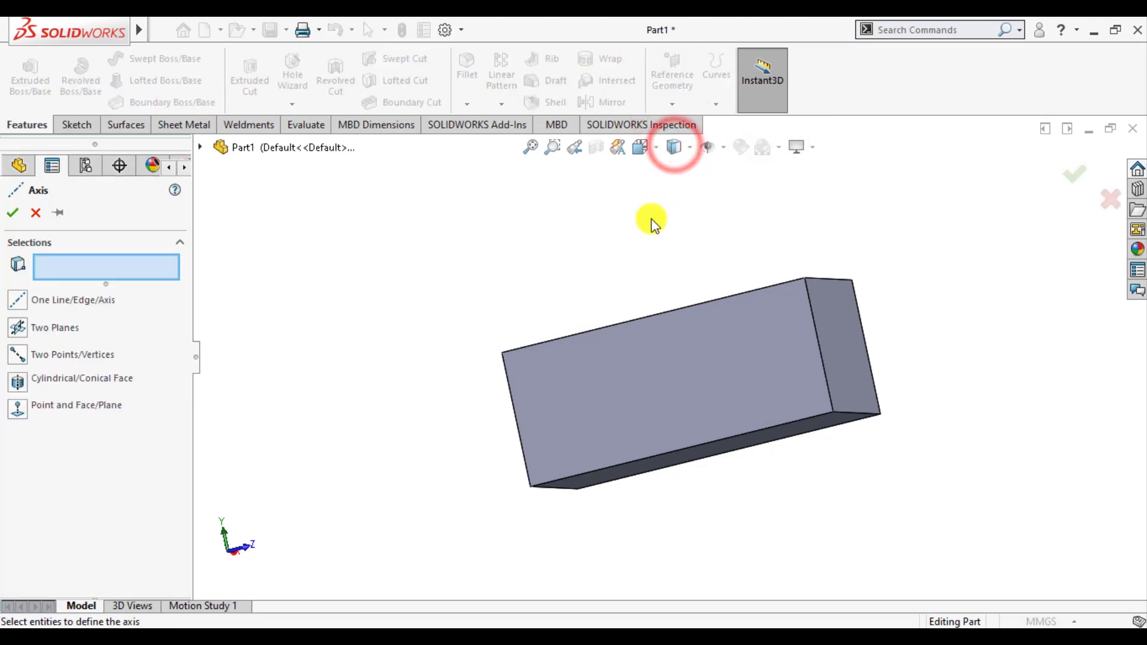
pyautogui.moveTo(620, 299); pyautogui.dragTo(722, 336, button='middle')
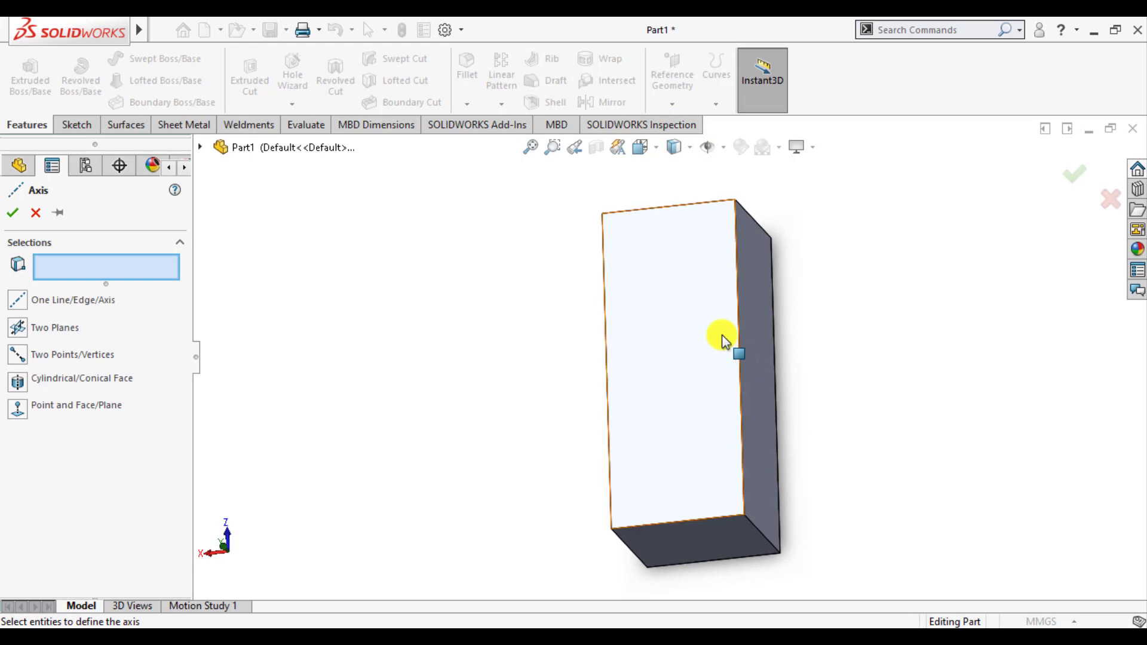
pyautogui.click(734, 200)
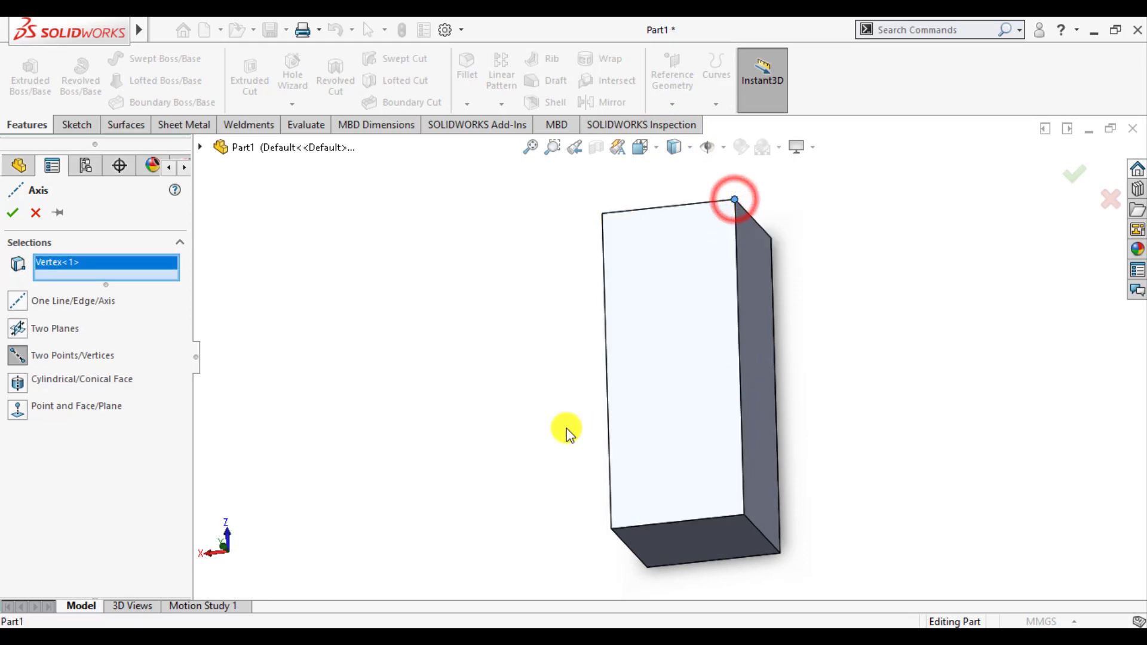
pyautogui.click(612, 530)
pyautogui.moveTo(519, 396); pyautogui.dragTo(609, 459, button='middle')
pyautogui.rightClick(122, 283)
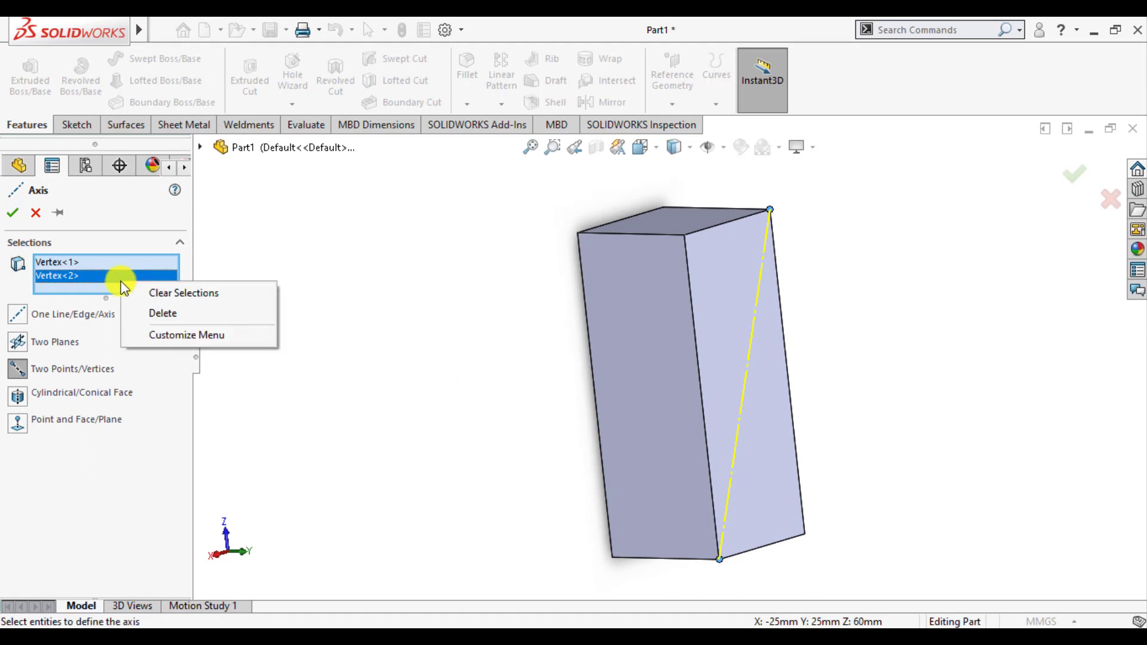
pyautogui.click(153, 313)
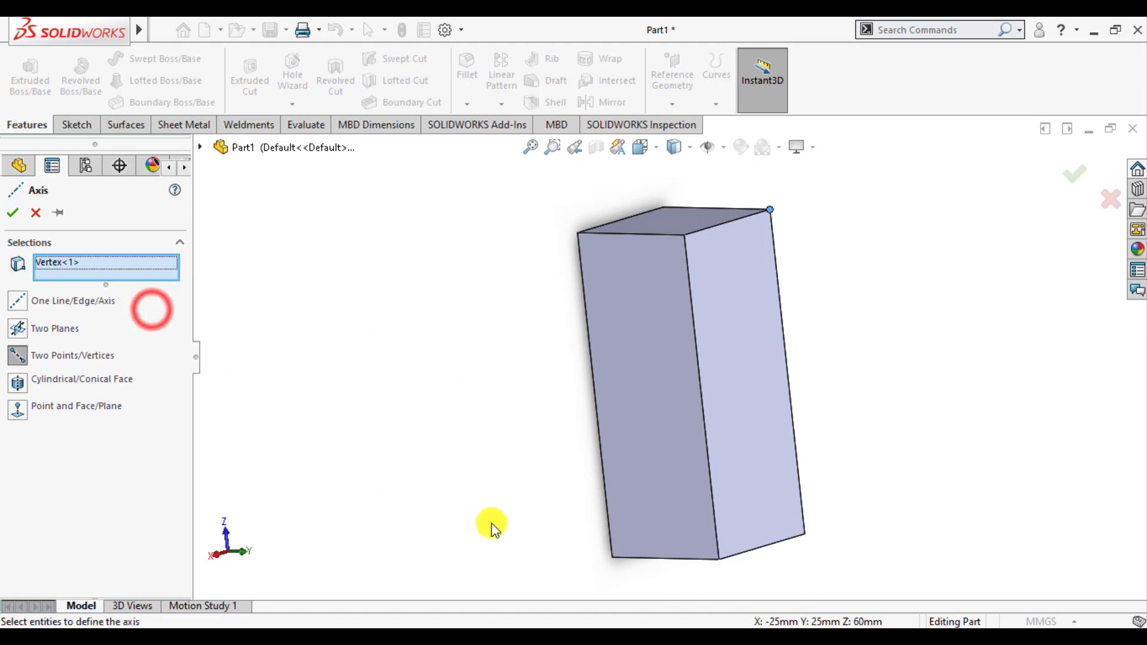
# Step: Create the axis through the block's interior by choosing the diagonally opposite corner vertex as its second point
pyautogui.click(612, 556)
pyautogui.moveTo(490, 412); pyautogui.dragTo(505, 468, button='middle')
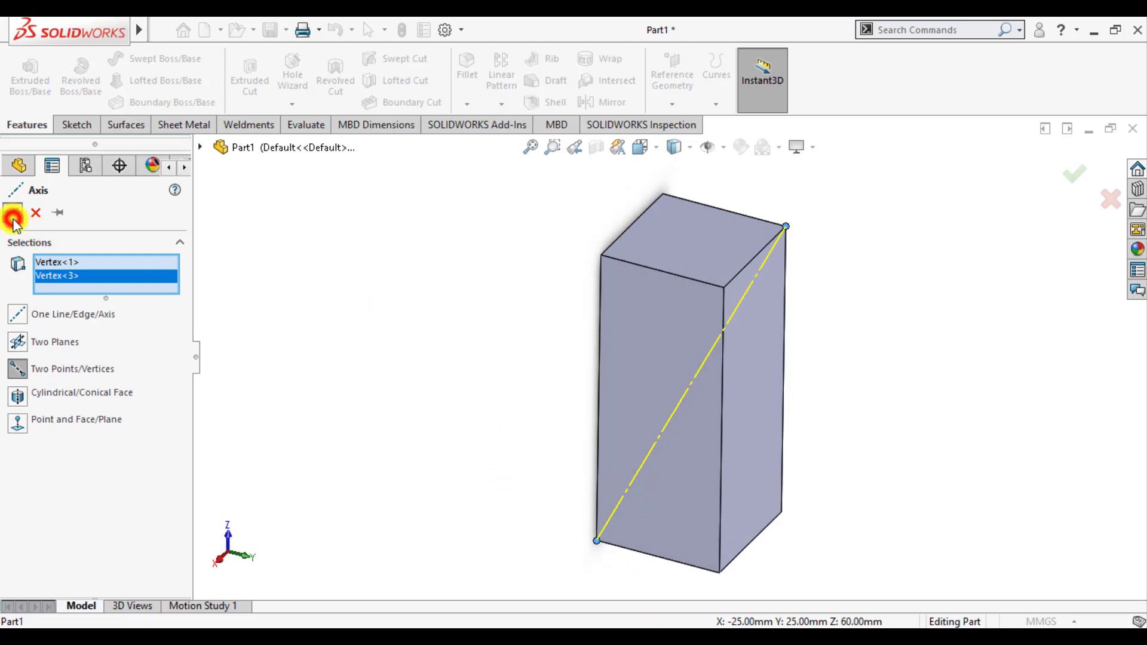
pyautogui.click(13, 220)
pyautogui.click(427, 279)
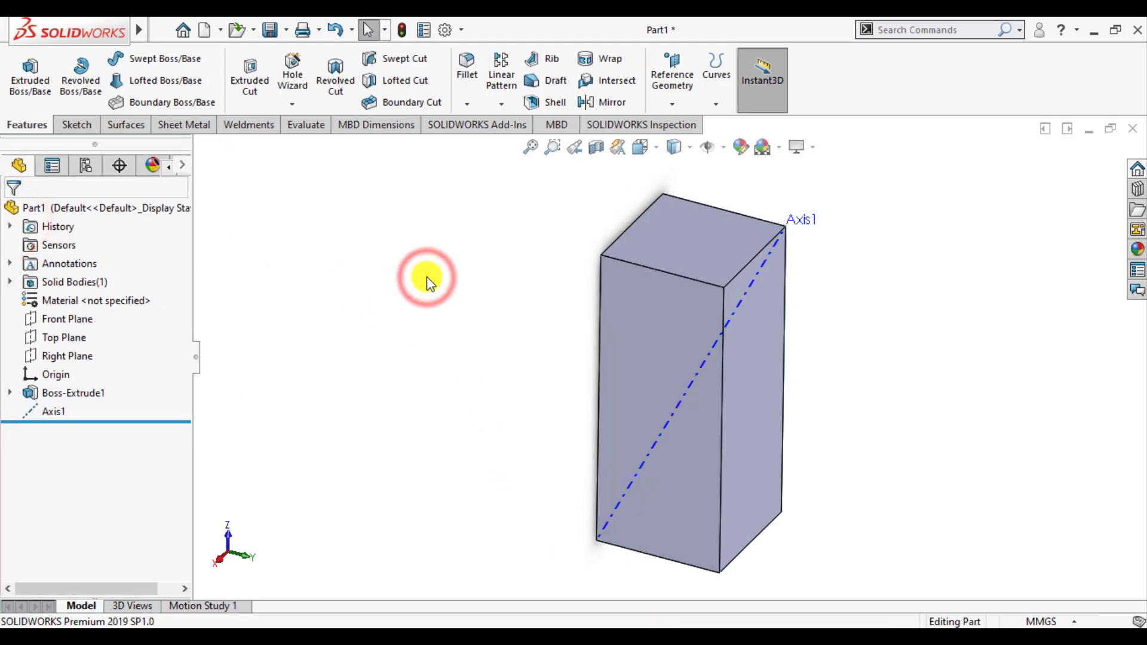
# Step: Set up a circular pattern of the extruded block around the diagonal axis with equal spacing over 360 degrees
pyautogui.click(69, 393)
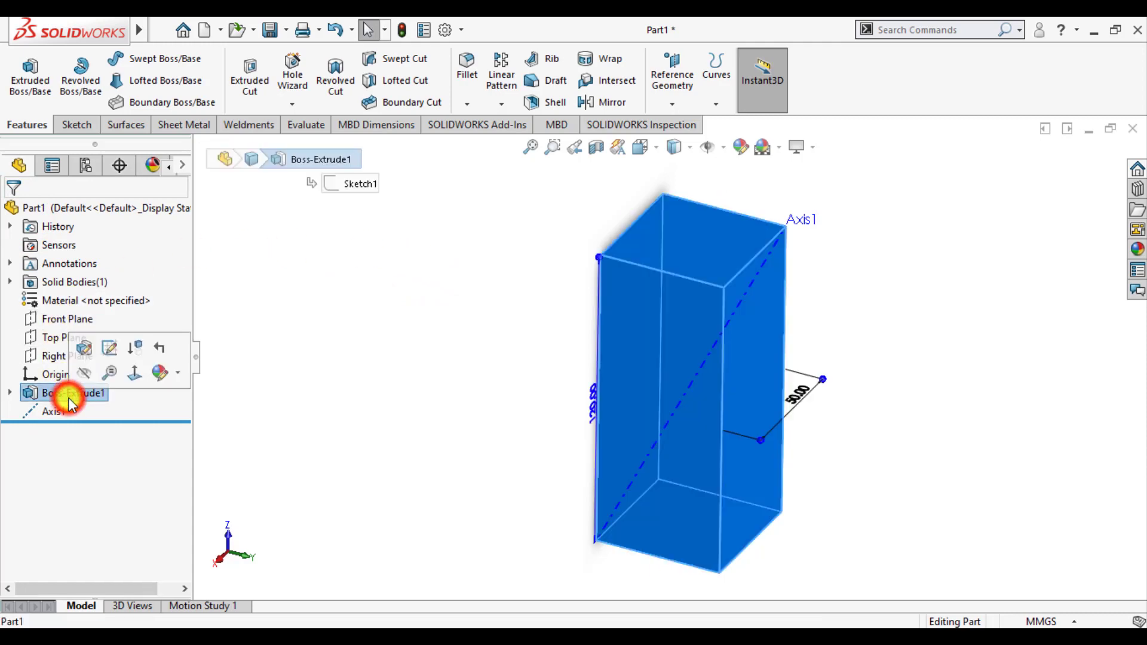
pyautogui.click(501, 106)
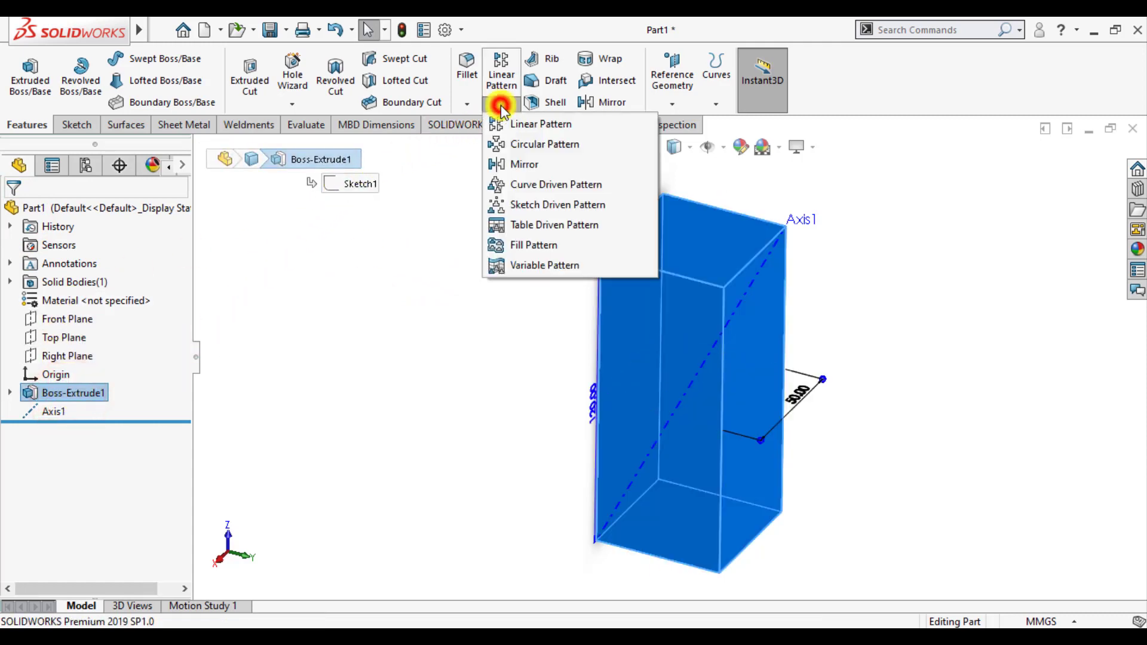
pyautogui.click(511, 145)
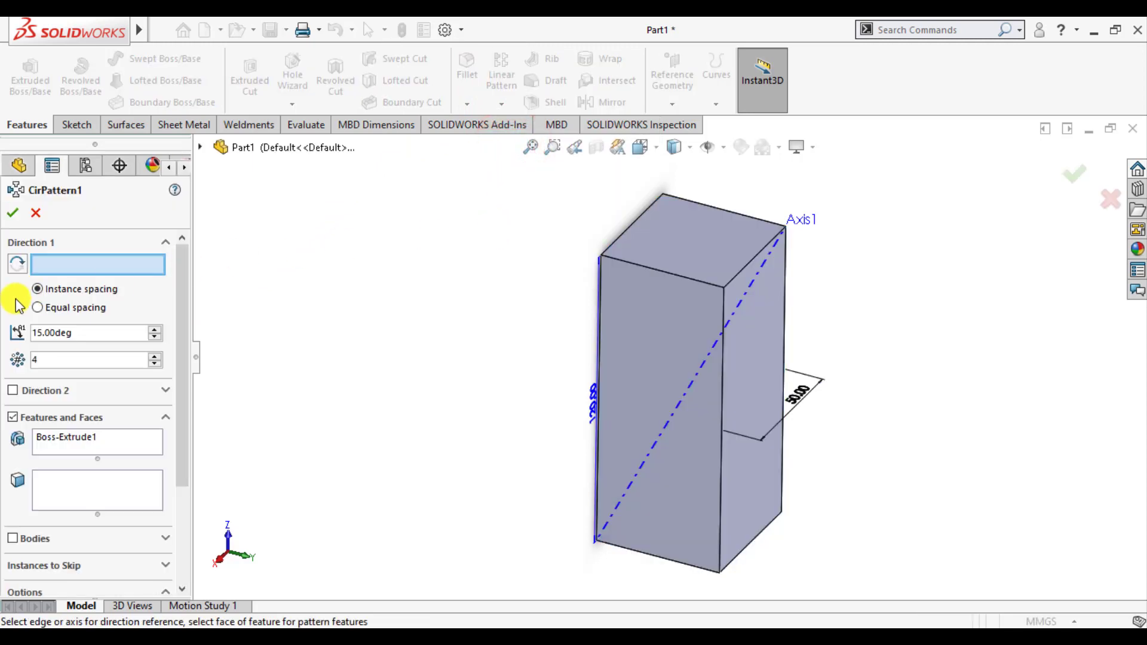
pyautogui.click(654, 442)
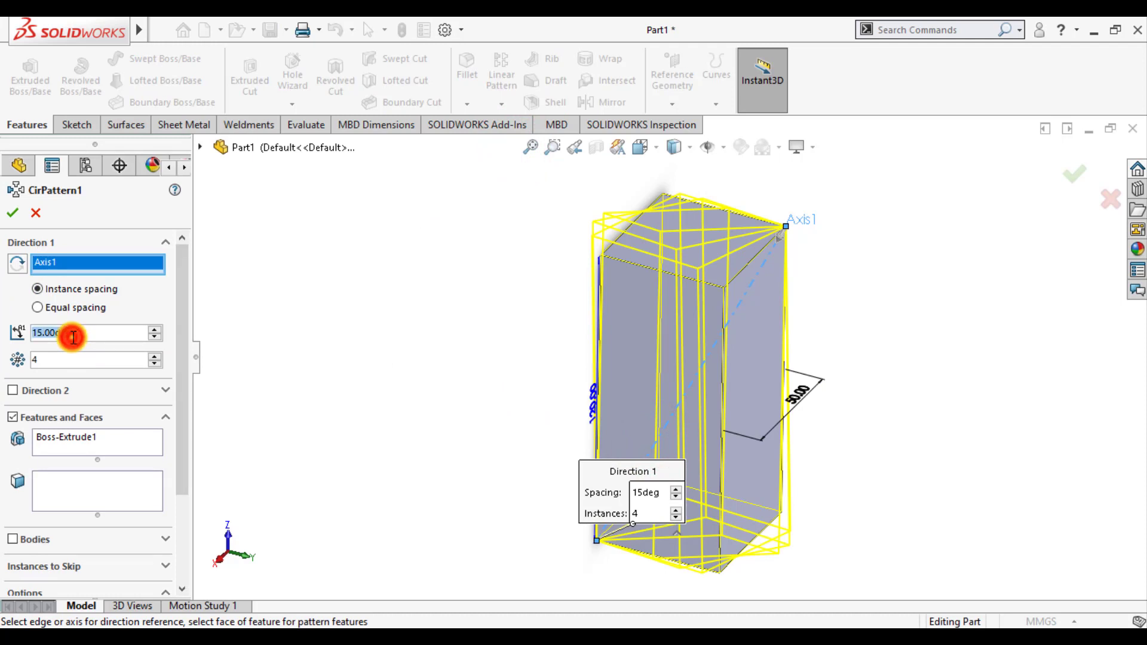
pyautogui.write('360')
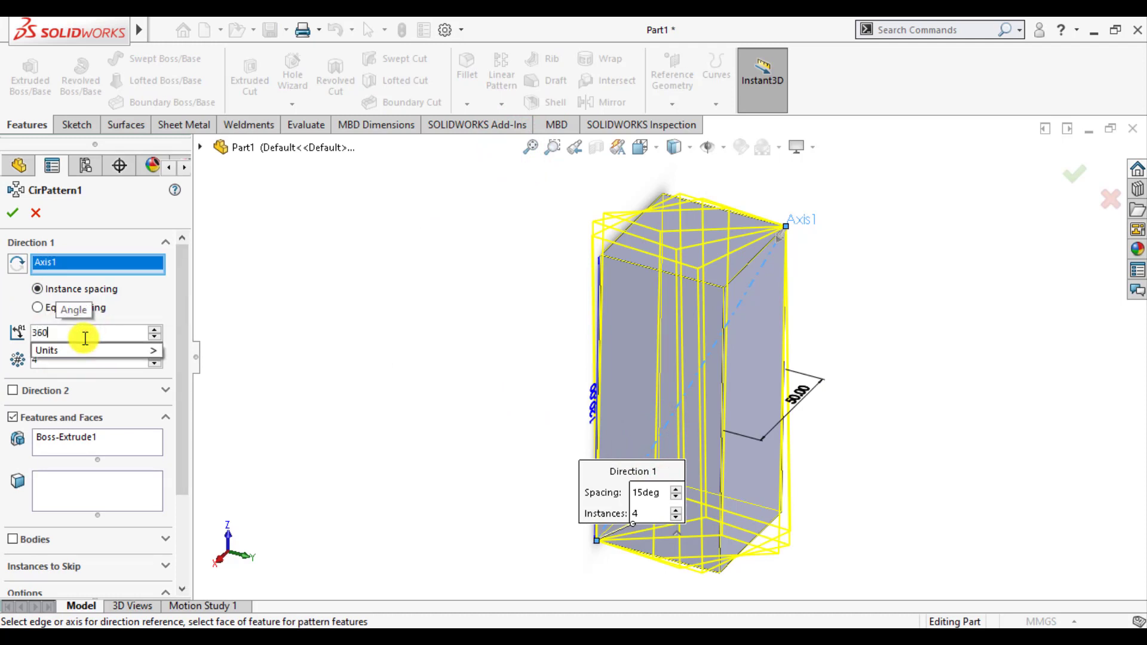
pyautogui.press('Return')
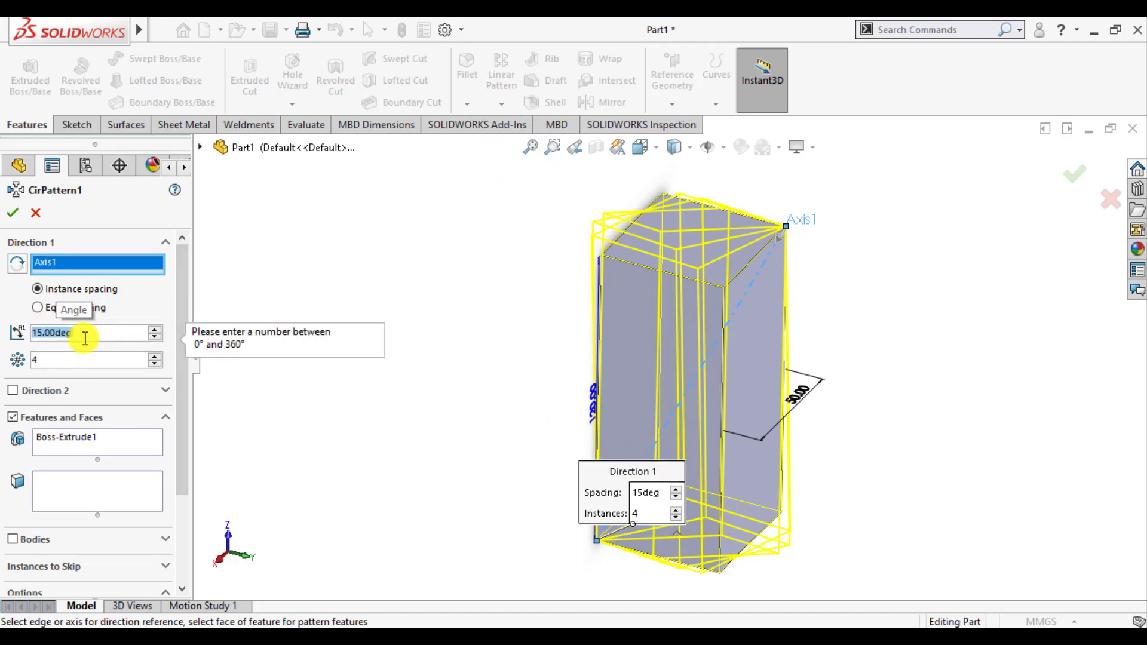
pyautogui.click(41, 311)
pyautogui.click(57, 335)
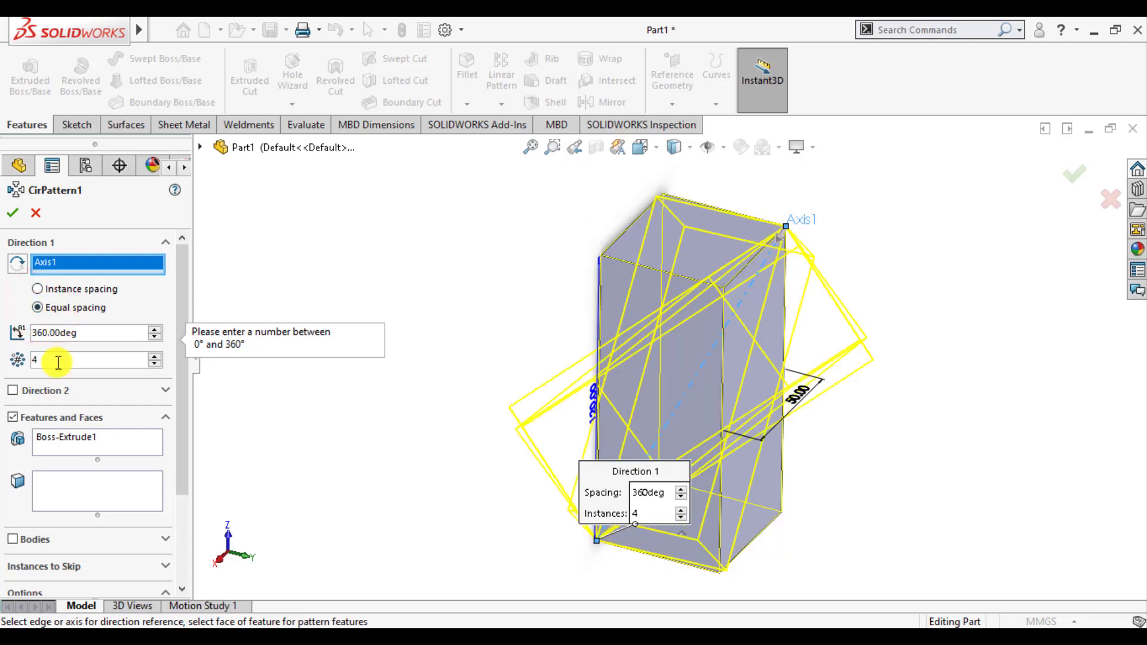
# Step: Set the number of pattern instances to 6 and create the circular pattern
pyautogui.doubleClick(58, 361)
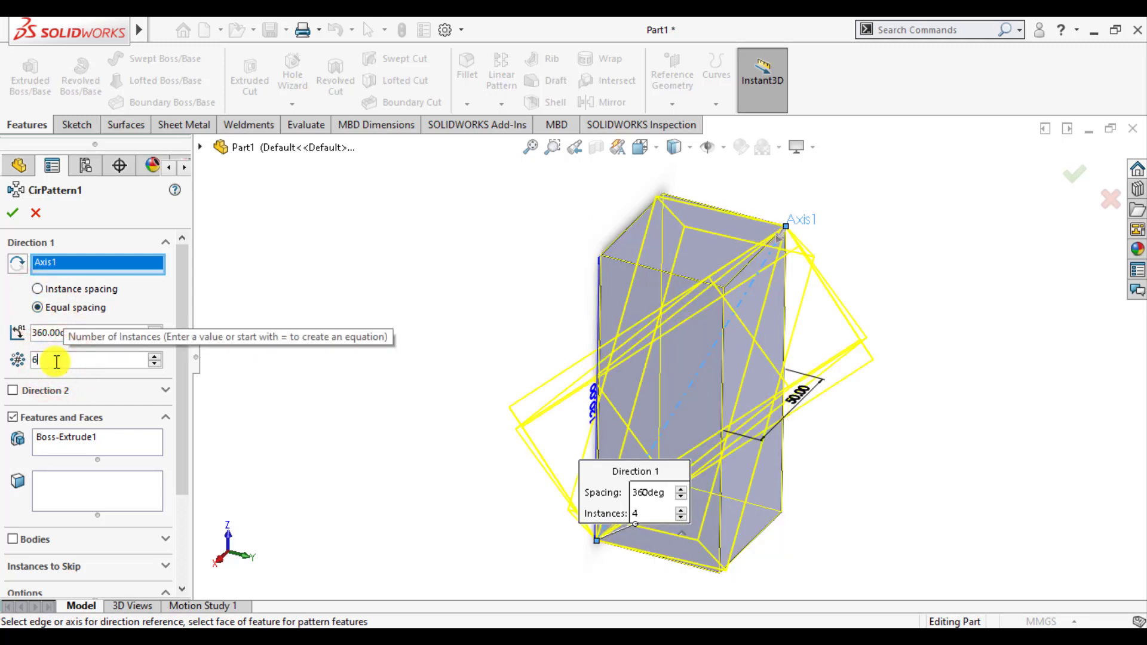
pyautogui.write('6')
pyautogui.press('Return')
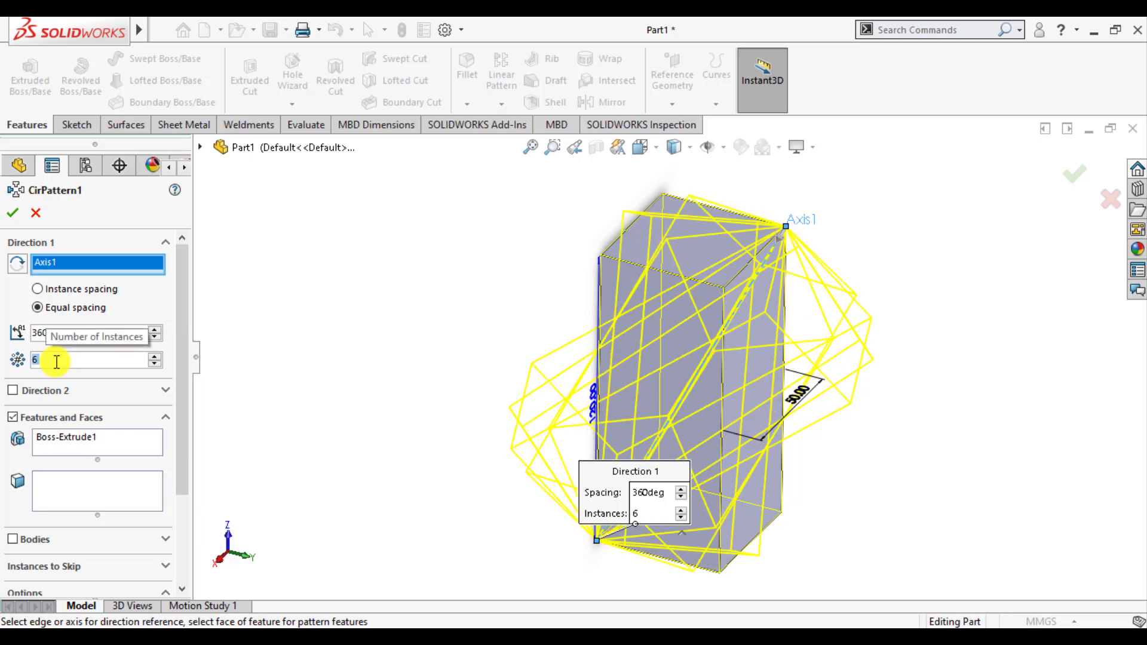
pyautogui.click(12, 213)
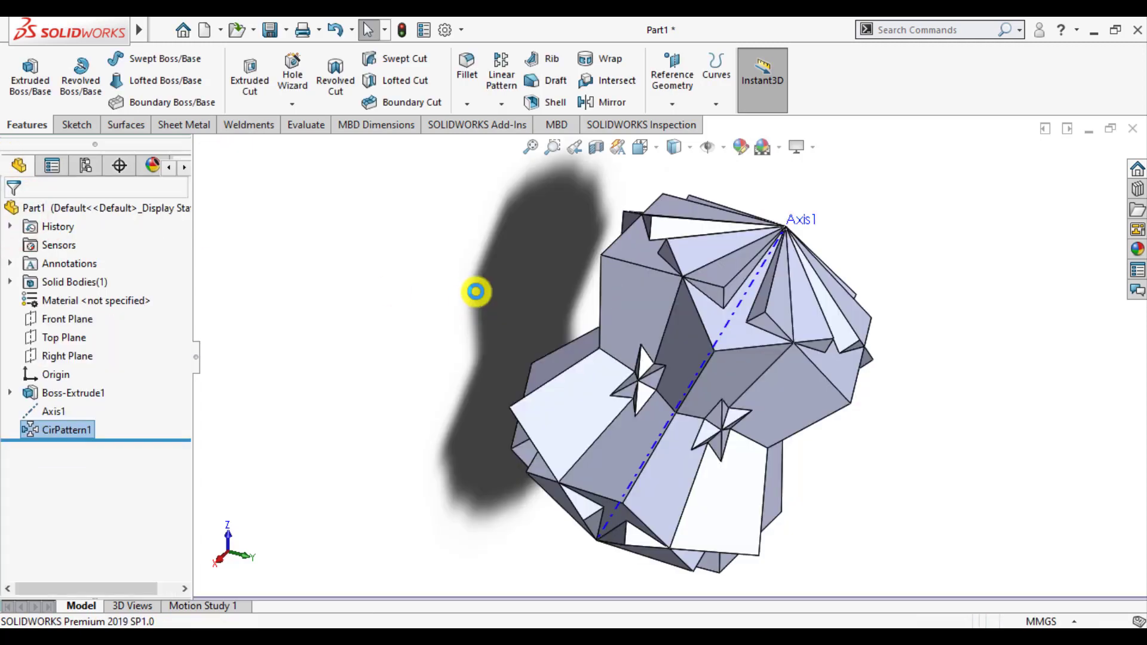
pyautogui.click(477, 292)
# Step: Turn off Shadows In Shaded Mode for the model display
pyautogui.scroll(2, 815, 456)
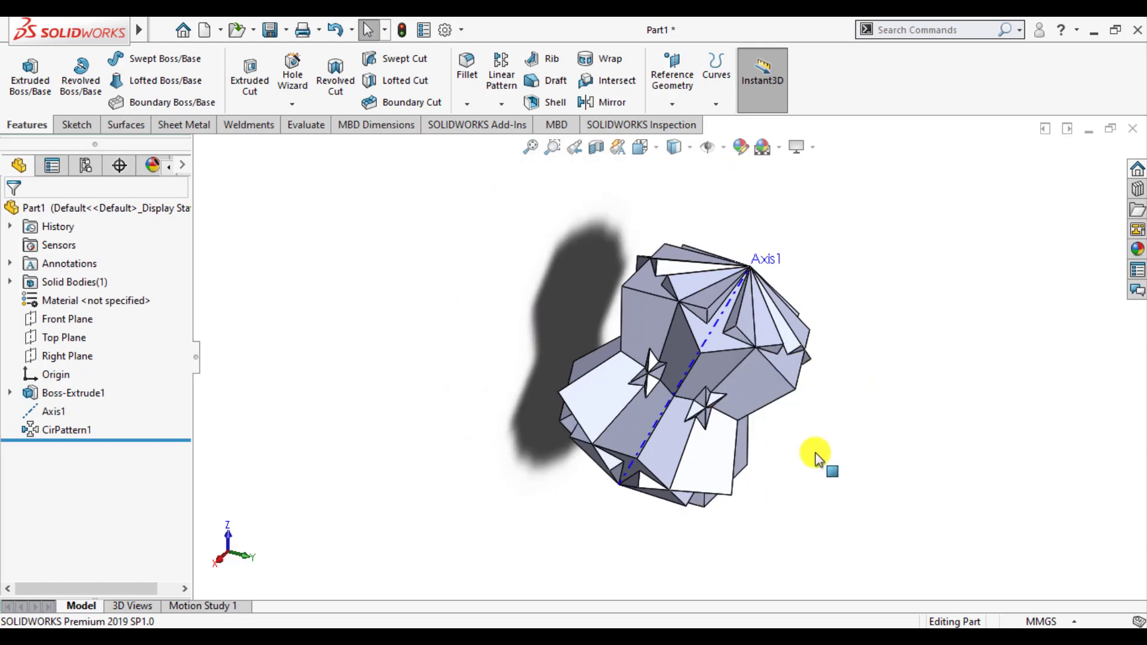
pyautogui.moveTo(779, 406); pyautogui.dragTo(707, 405, button='middle')
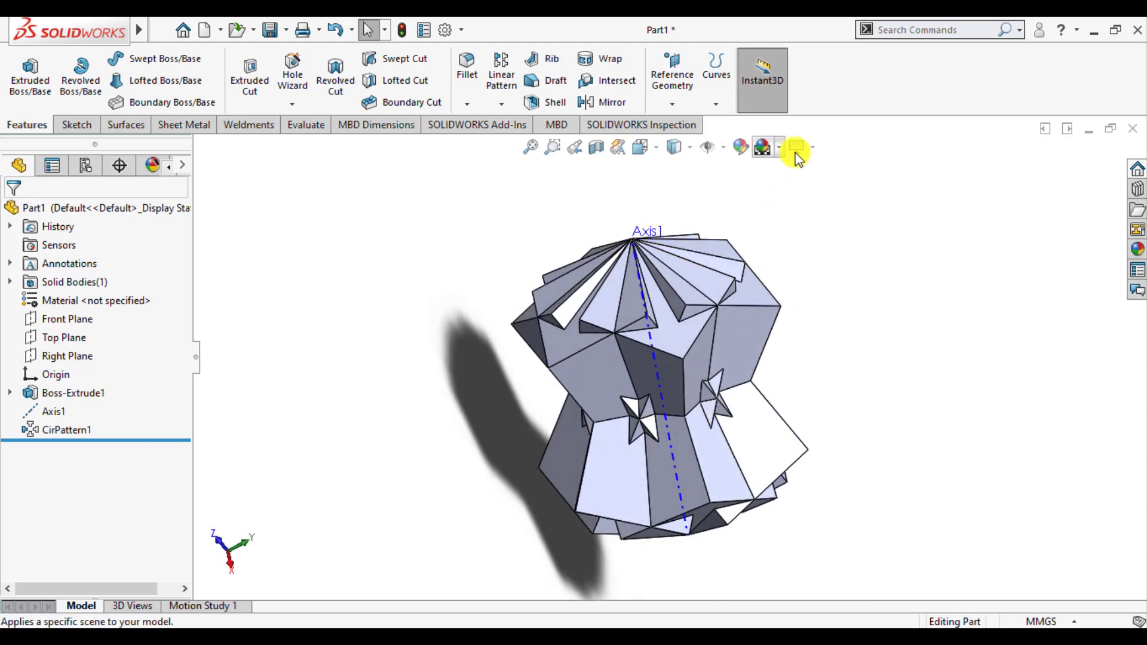
pyautogui.click(812, 156)
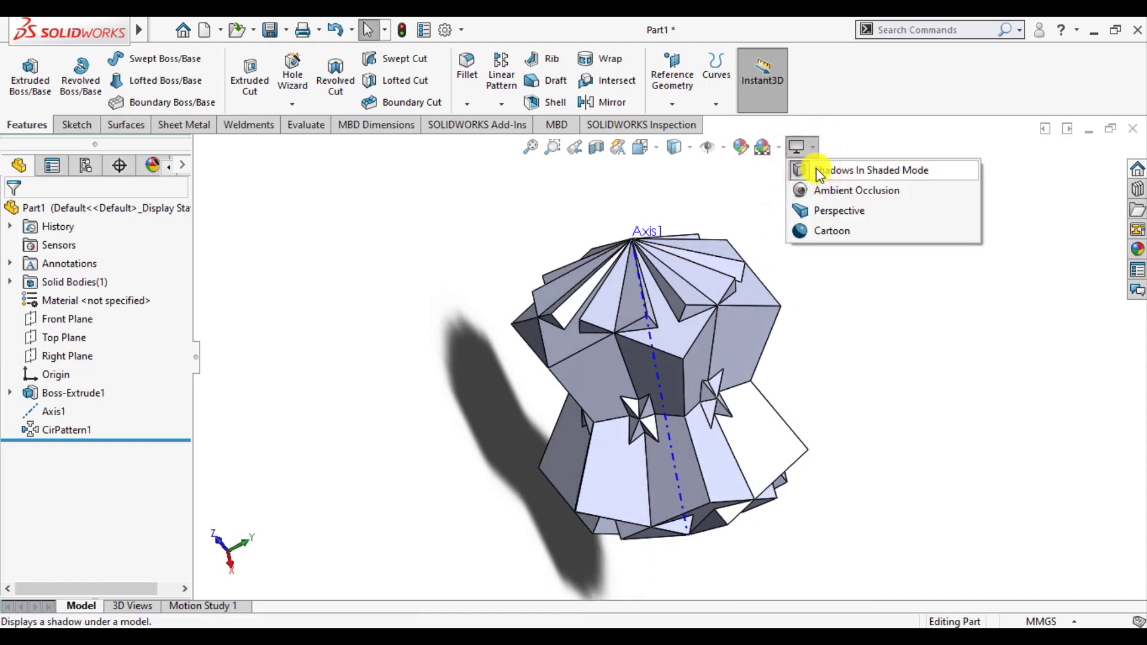
pyautogui.click(816, 170)
pyautogui.click(843, 366)
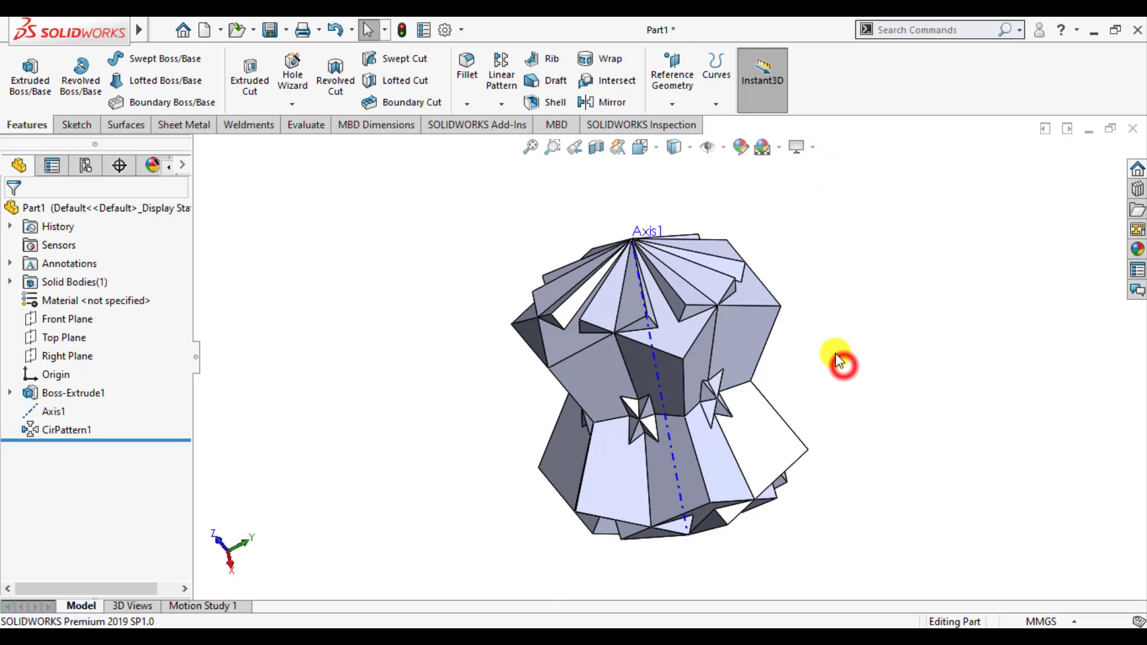
pyautogui.click(703, 149)
pyautogui.moveTo(802, 365); pyautogui.dragTo(443, 501, button='middle')
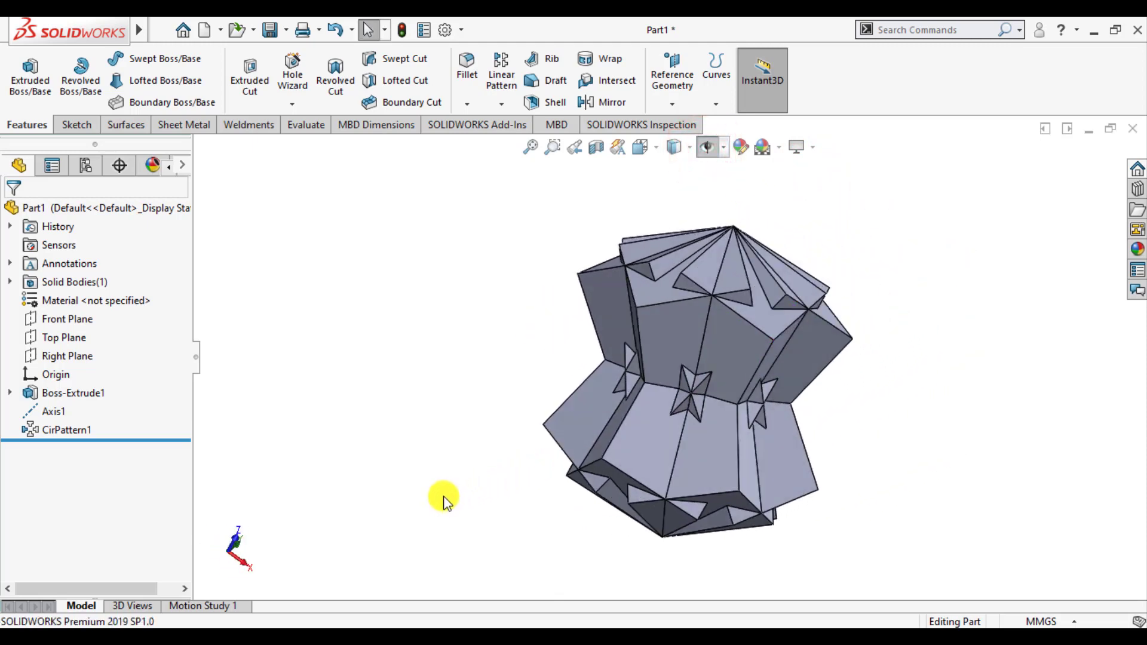
pyautogui.click(706, 150)
# Step: Create a reference plane through the lower tip vertex of the patterned body, perpendicular to Axis1
pyautogui.click(672, 105)
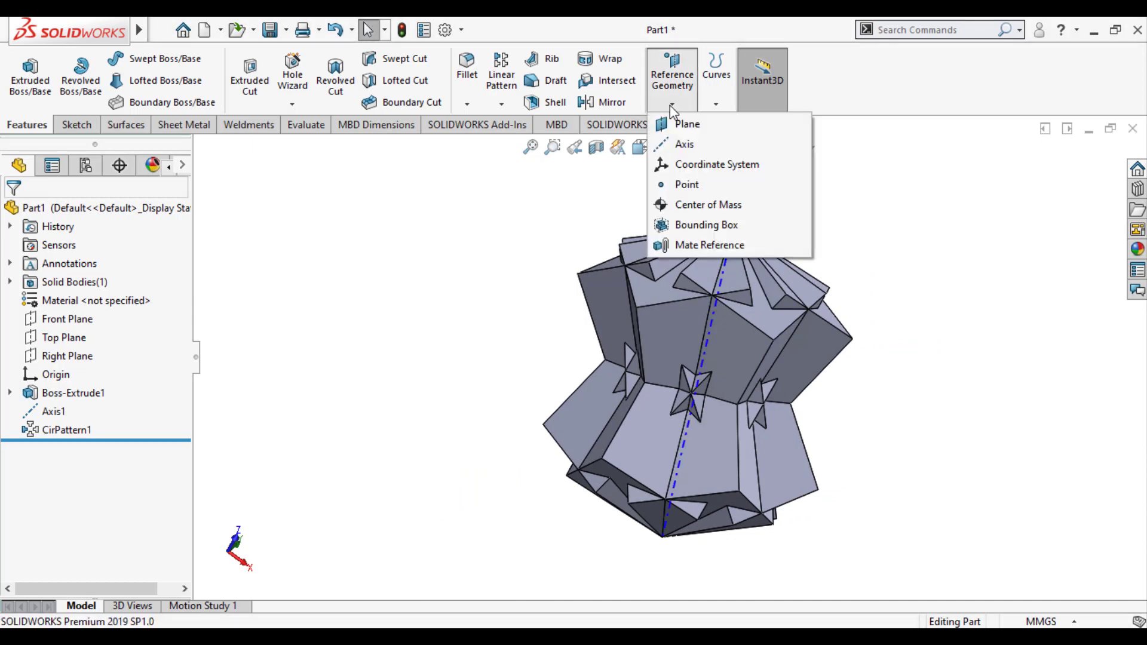
pyautogui.click(680, 125)
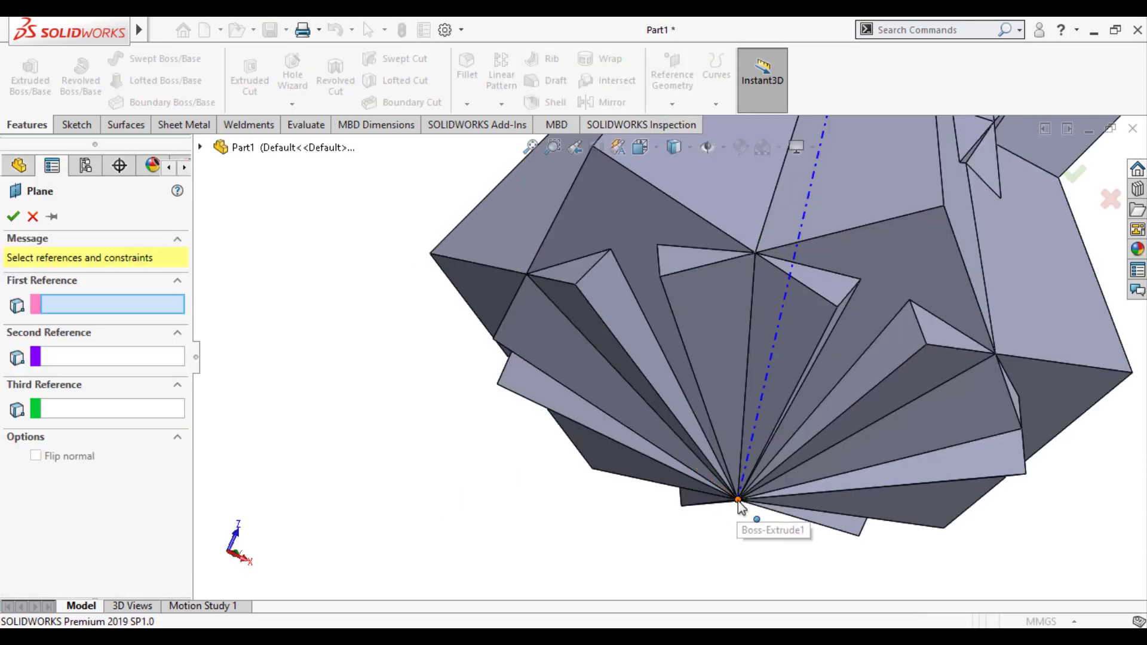
pyautogui.click(739, 502)
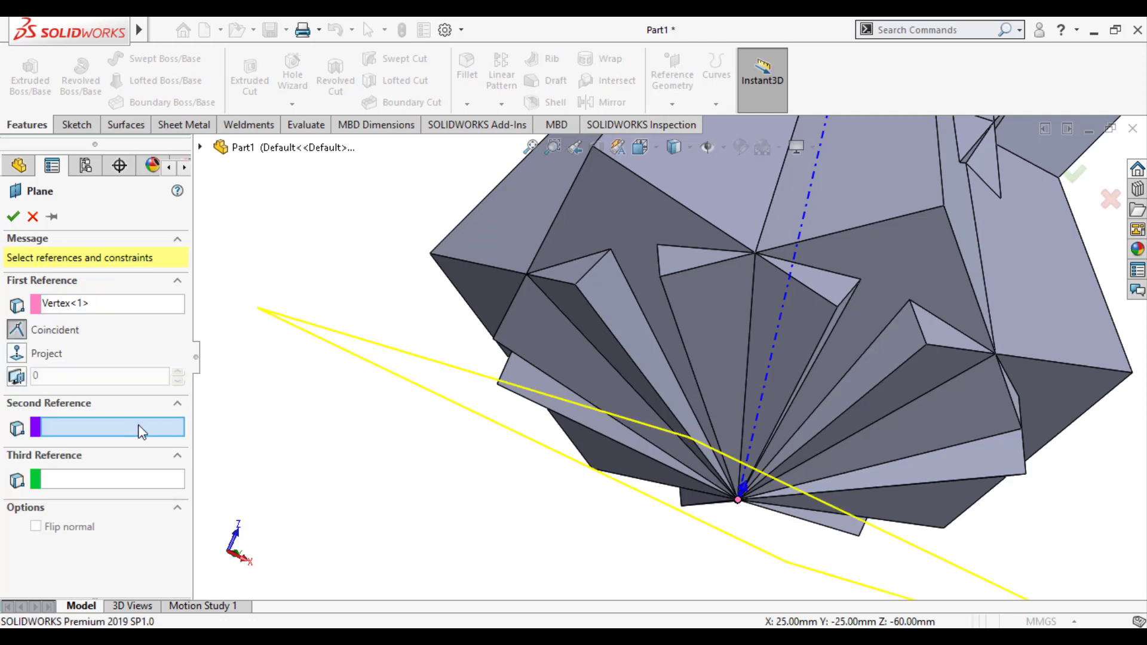
pyautogui.click(779, 338)
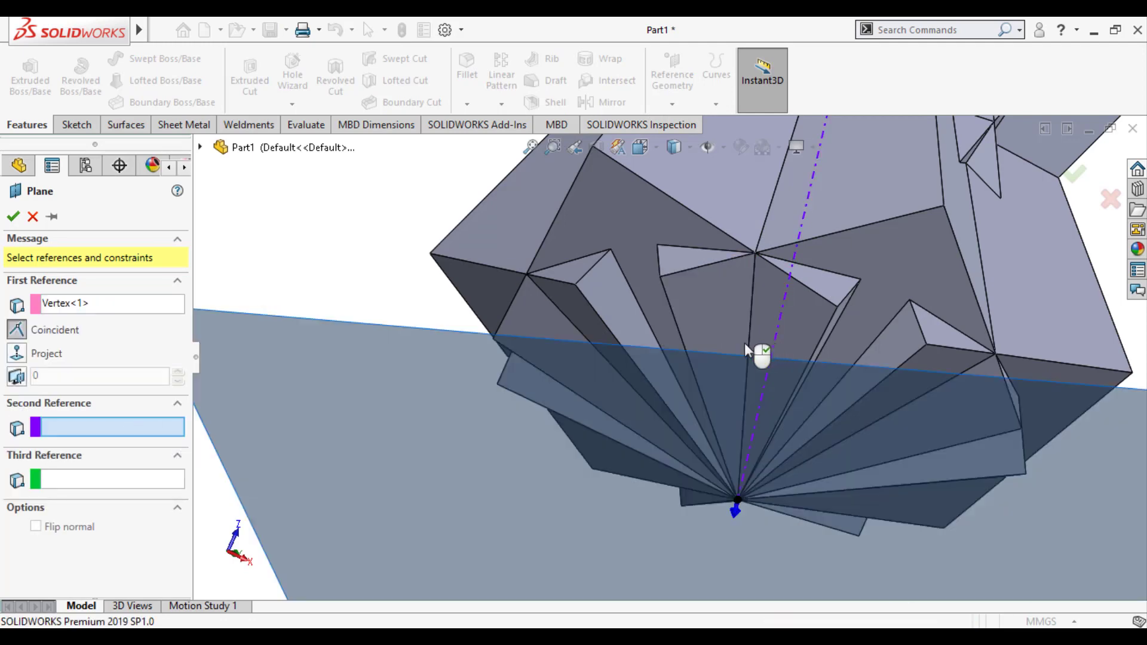
pyautogui.scroll(5, 747, 350)
pyautogui.moveTo(674, 382); pyautogui.dragTo(664, 428, button='middle')
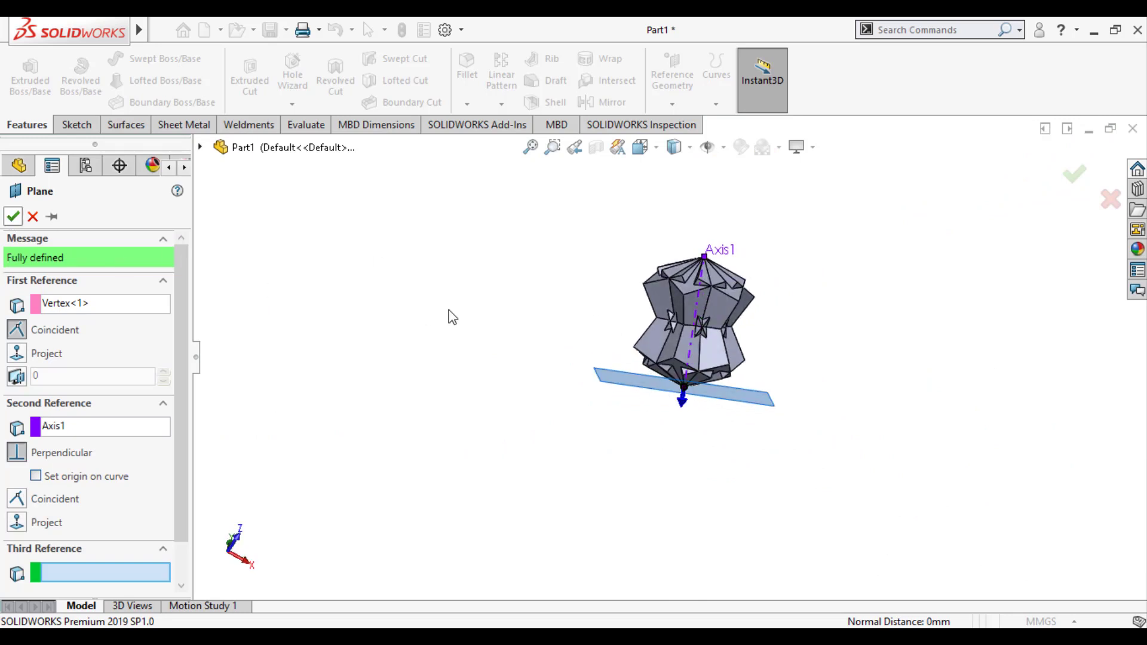
pyautogui.rightClick(487, 299)
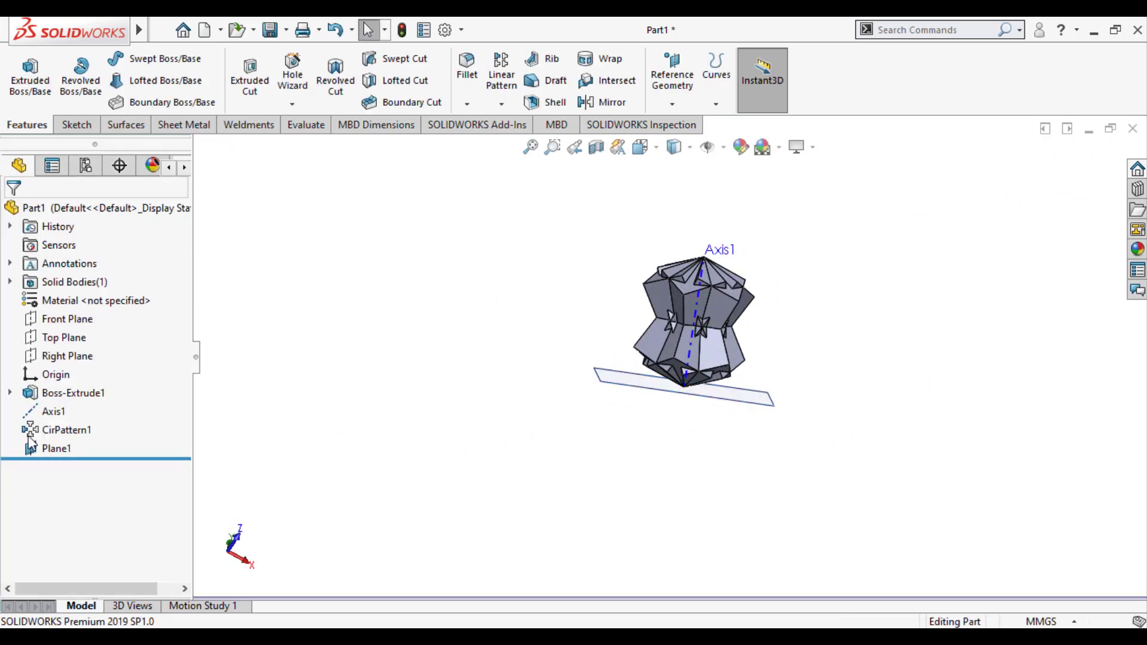
# Step: Start a sketch on the new plane at the body's lower tip and view it straight on
pyautogui.click(60, 447)
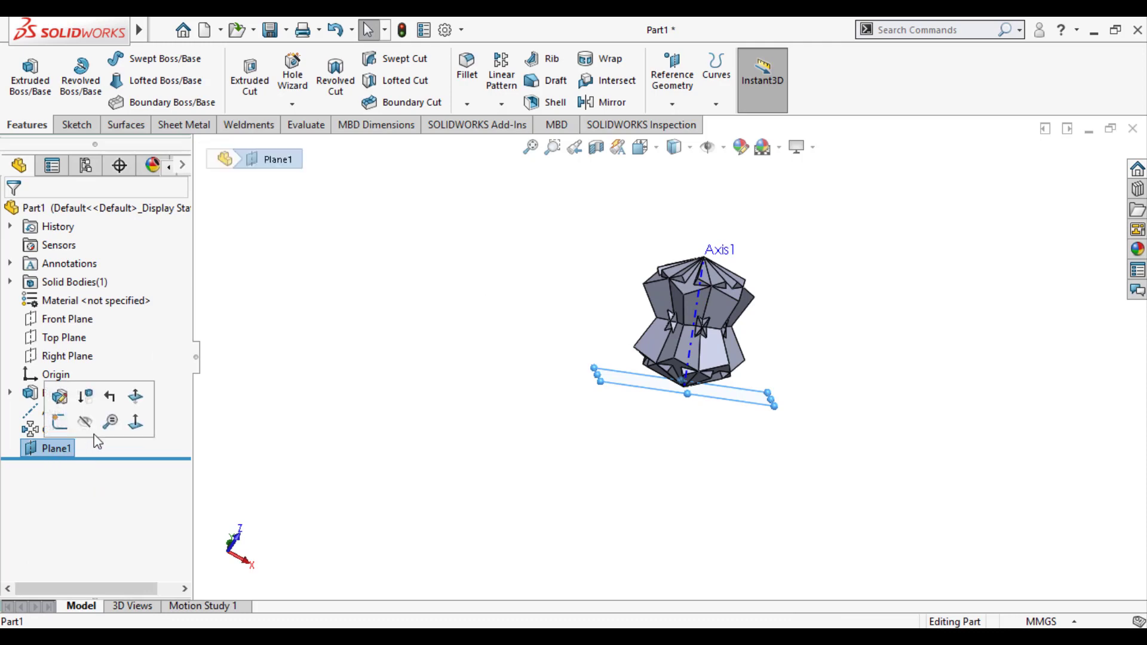
pyautogui.click(60, 422)
pyautogui.click(469, 354)
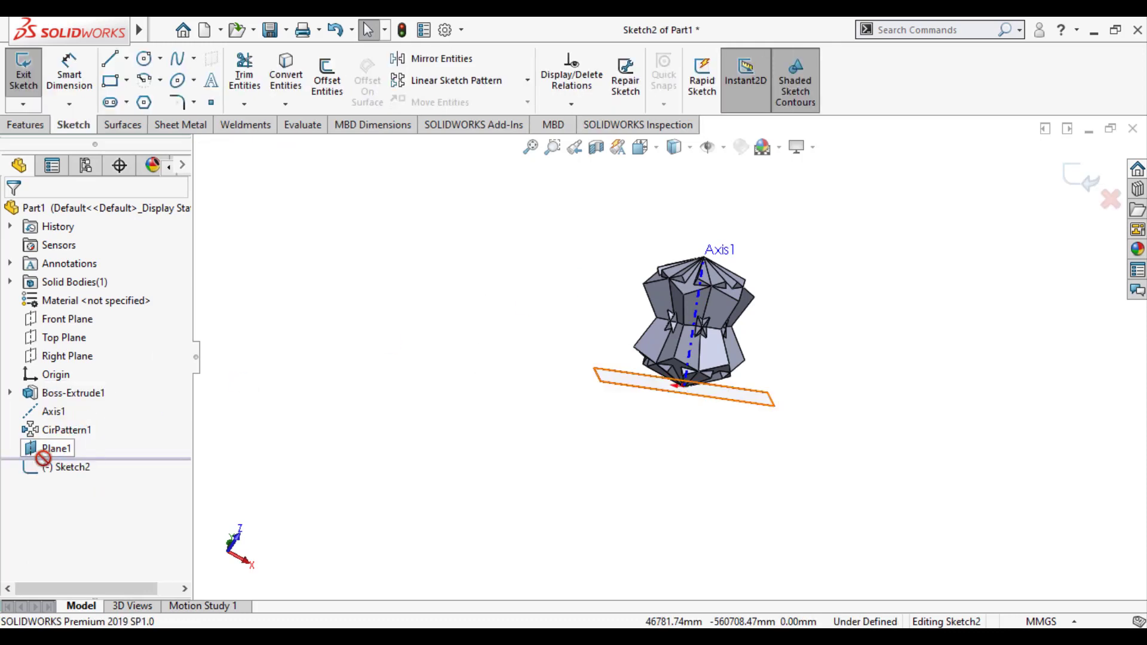
pyautogui.click(654, 149)
pyautogui.click(736, 242)
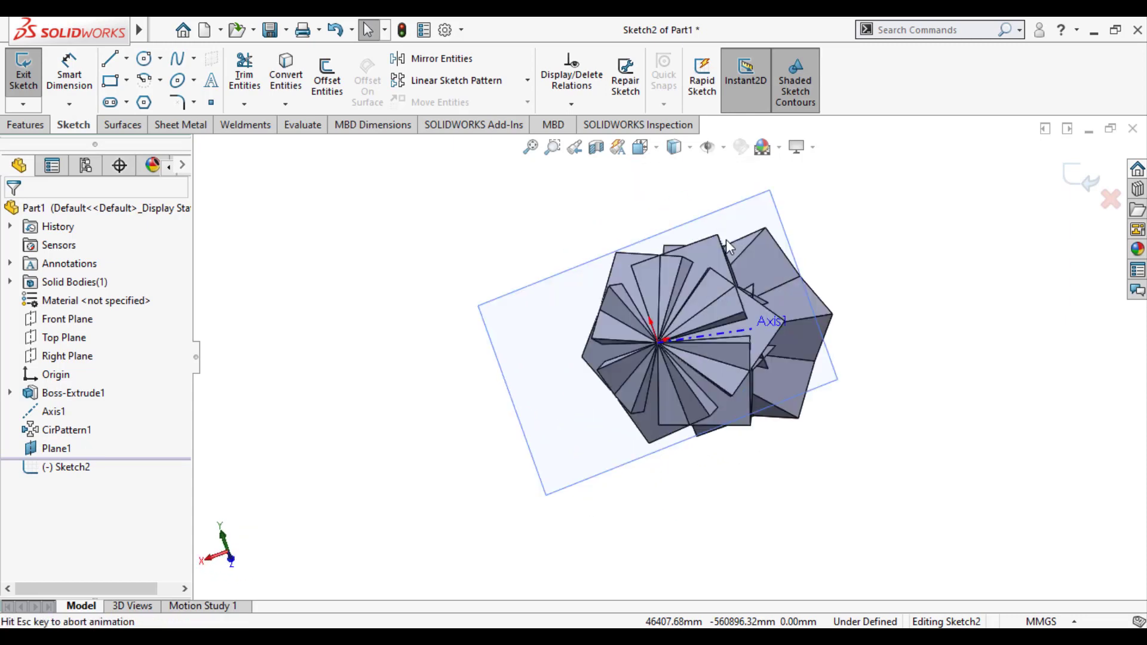
# Step: Sketch a circle about 157 mm in diameter centred on the sketch origin, enclosing the whole faceted body
pyautogui.click(146, 62)
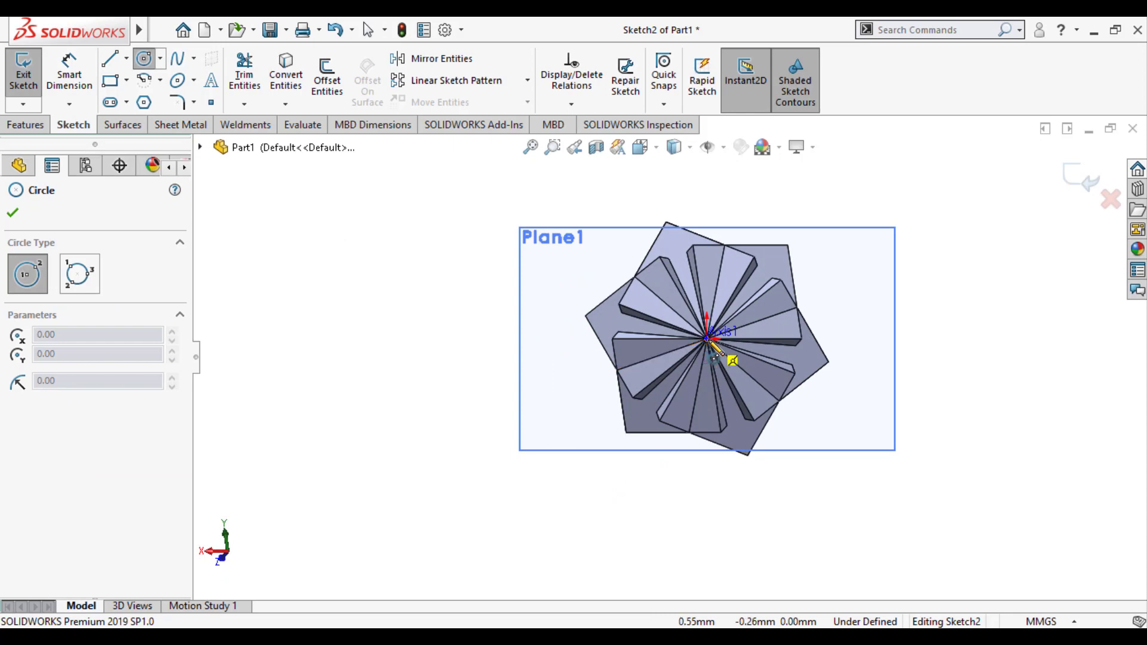
pyautogui.click(707, 339)
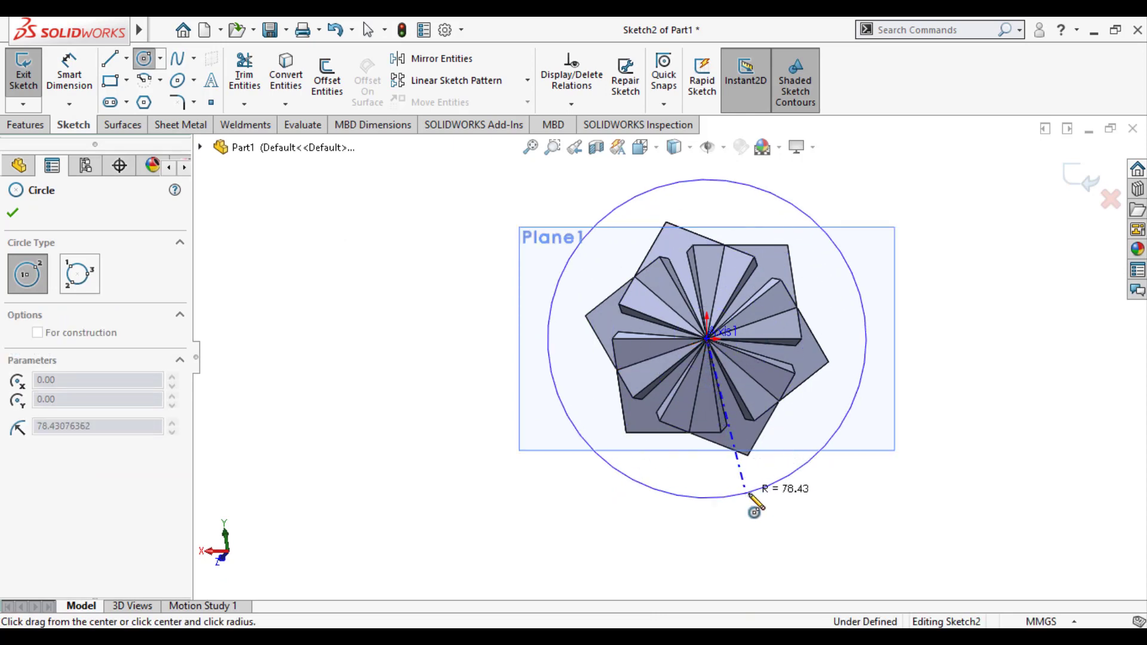
pyautogui.click(747, 493)
pyautogui.click(12, 213)
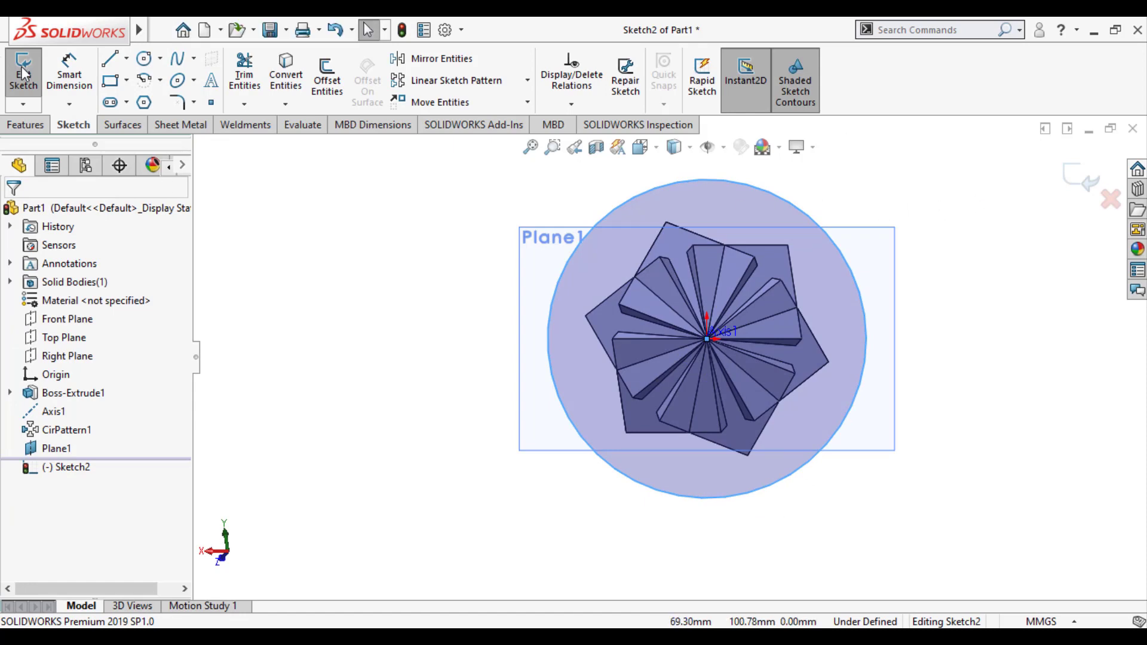
# Step: Dimension the circle's diameter to 150 mm and exit the sketch
pyautogui.click(69, 70)
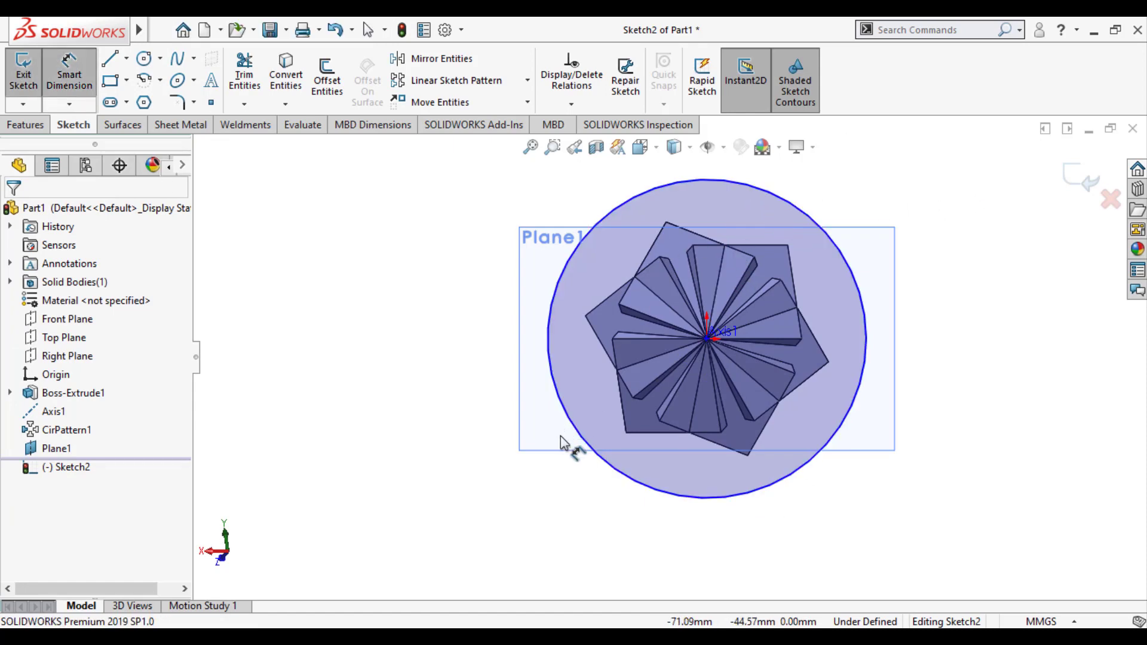
pyautogui.click(488, 426)
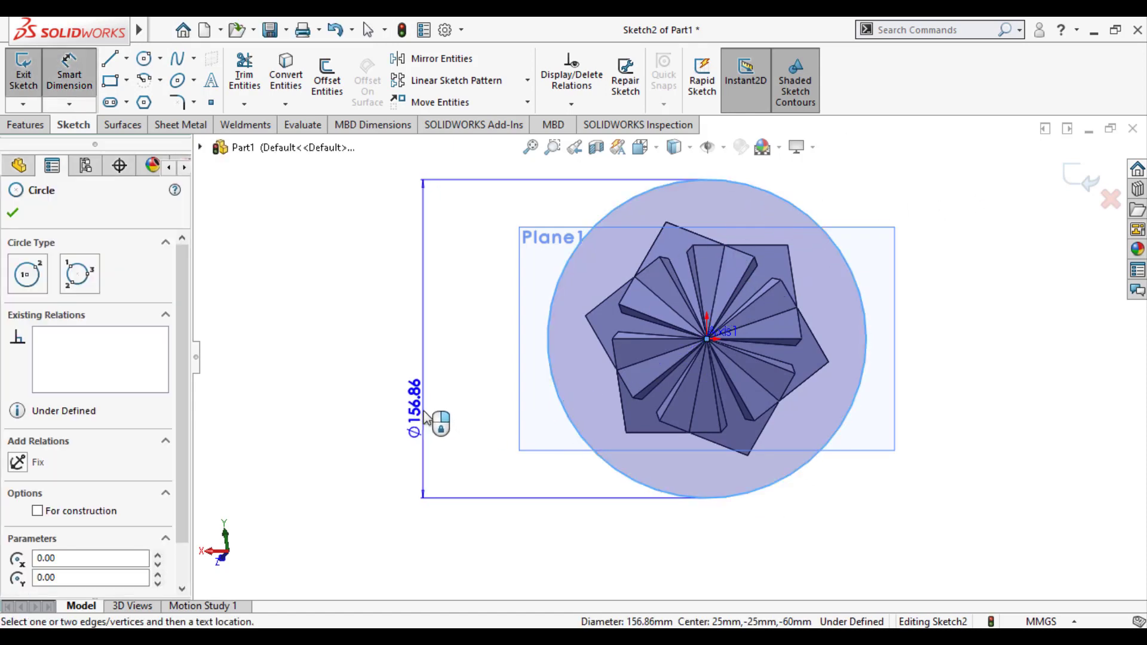
pyautogui.click(423, 413)
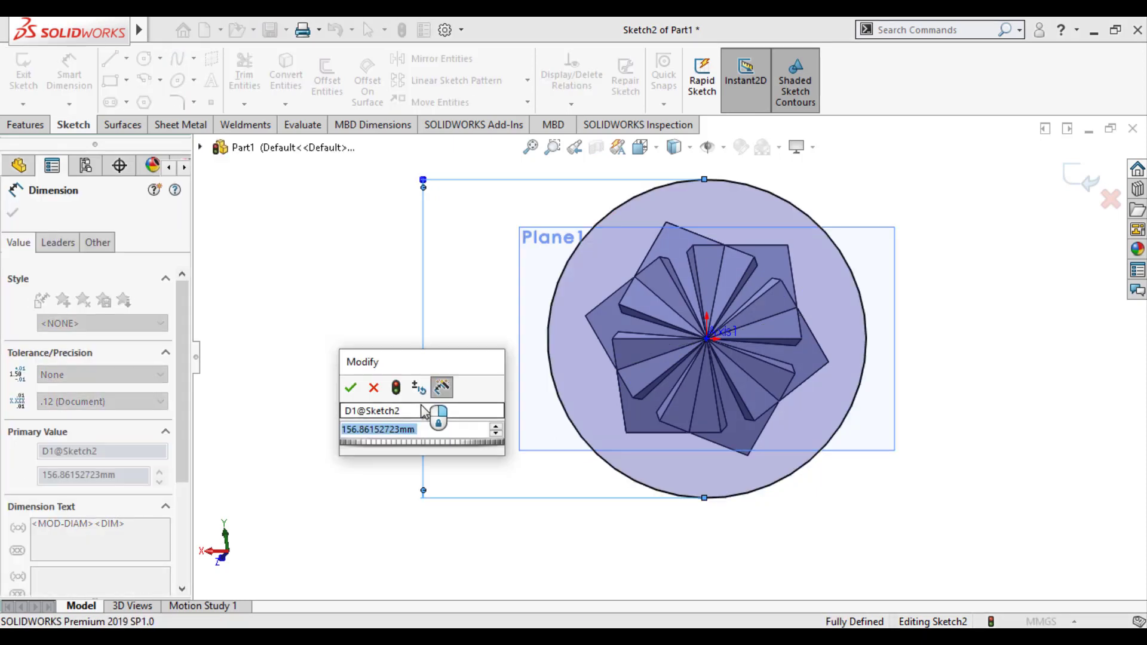
pyautogui.write('150')
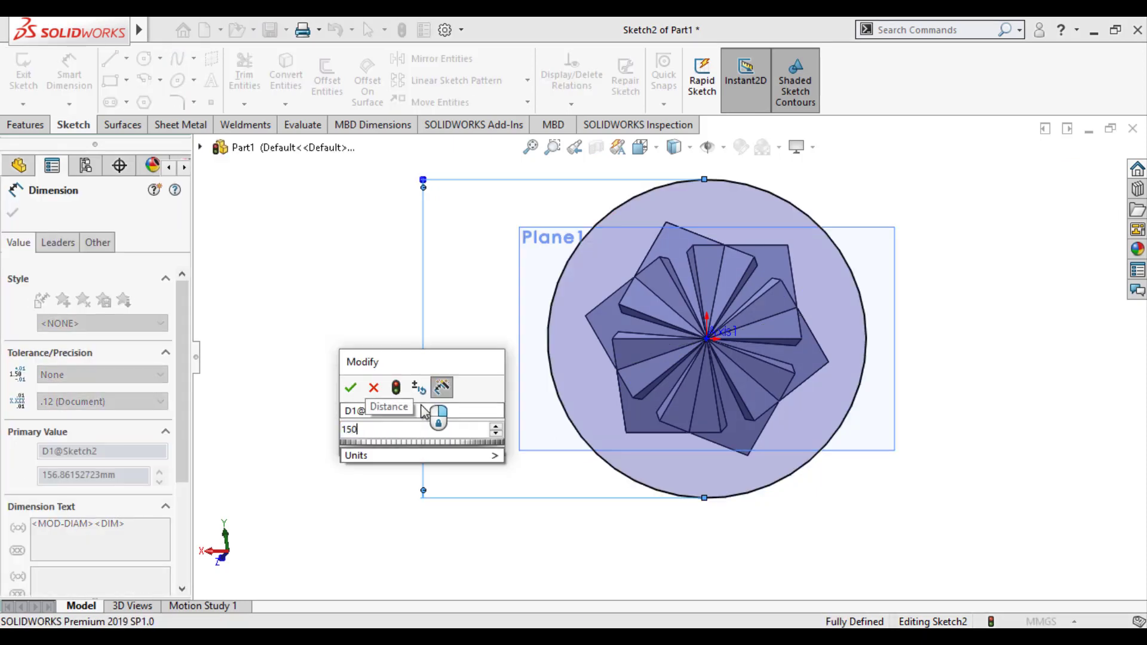
pyautogui.press('Return')
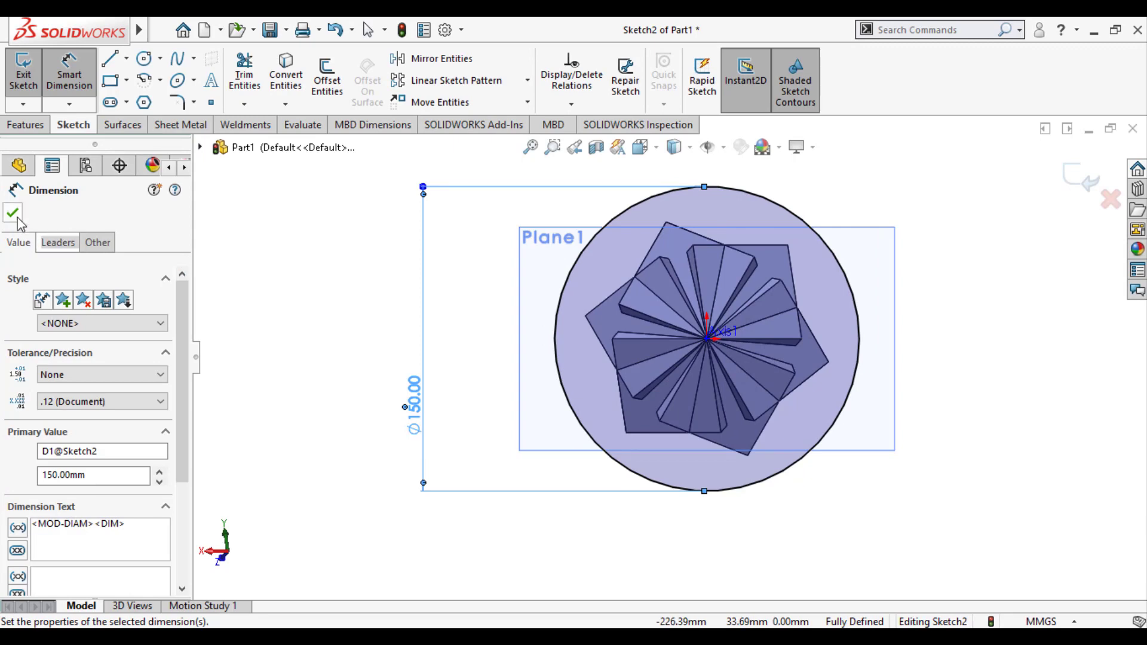
pyautogui.click(13, 214)
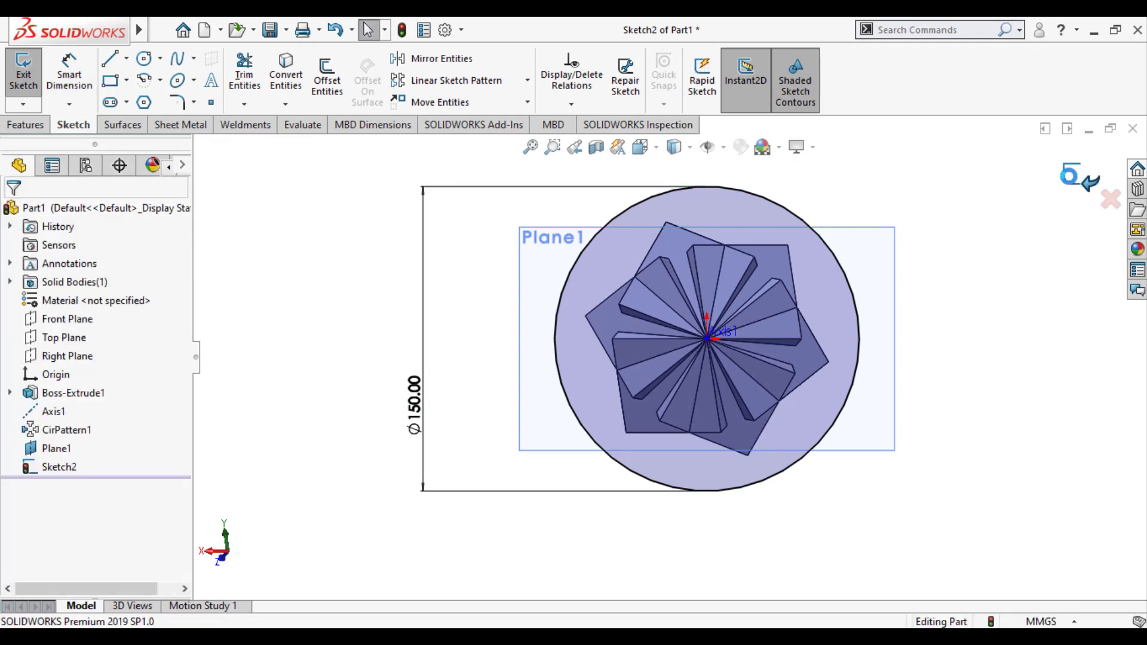
# Step: Cut-extrude the 150 mm circle blind 40 mm into the body to remove its lower tip
pyautogui.scroll(3, 850, 230)
pyautogui.moveTo(832, 257); pyautogui.dragTo(811, 460, button='middle')
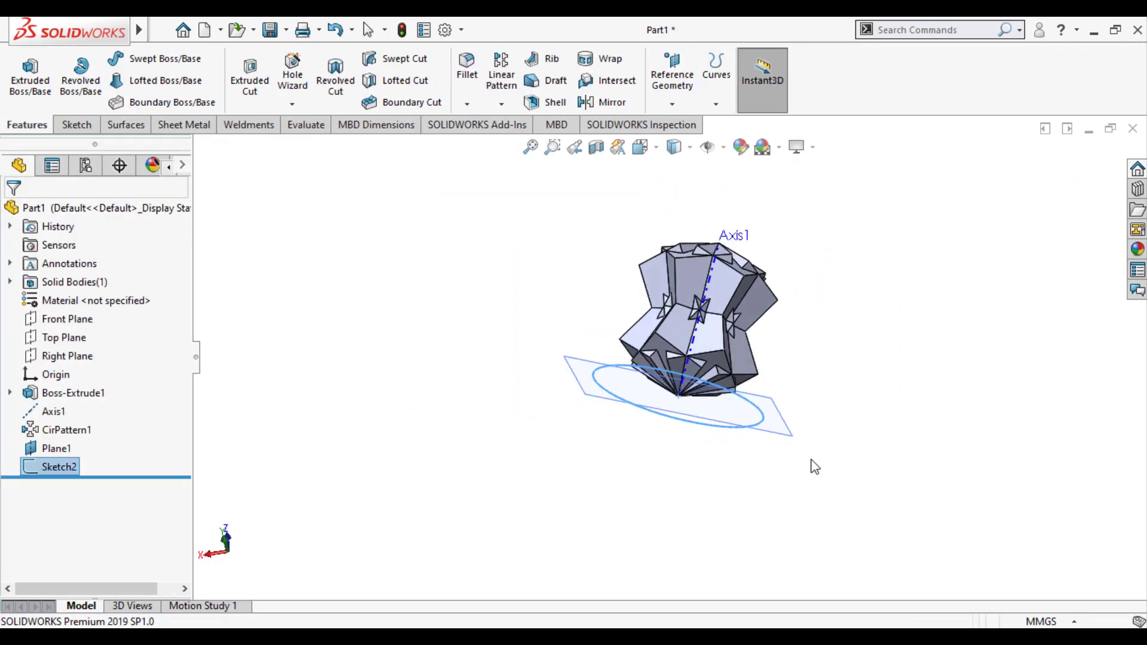
pyautogui.click(242, 82)
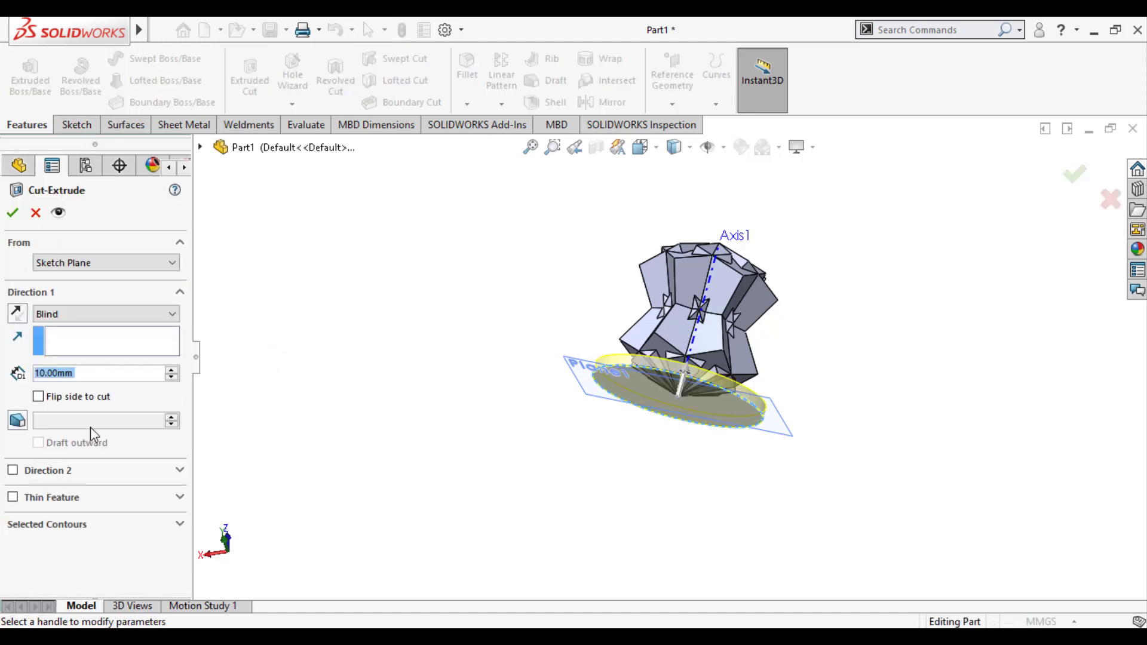
pyautogui.write('4')
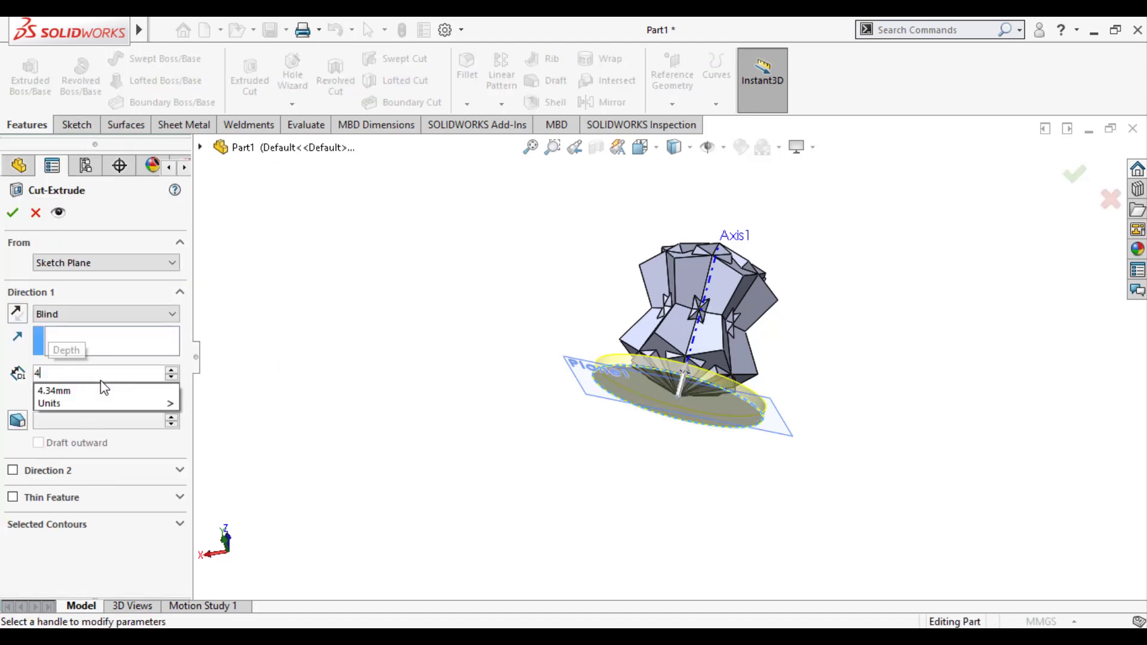
pyautogui.write('0')
pyautogui.press('Return')
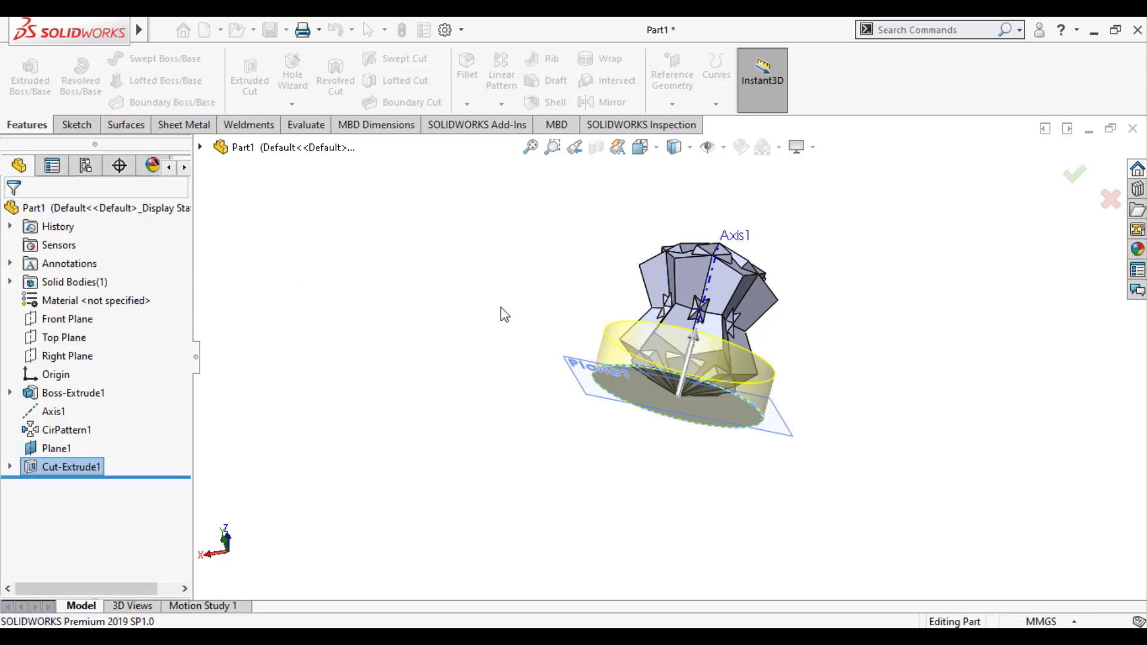
# Step: Orient the view normal to Plane1 and start a new sketch on that plane
pyautogui.scroll(-2, 530, 297)
pyautogui.scroll(-1, 588, 288)
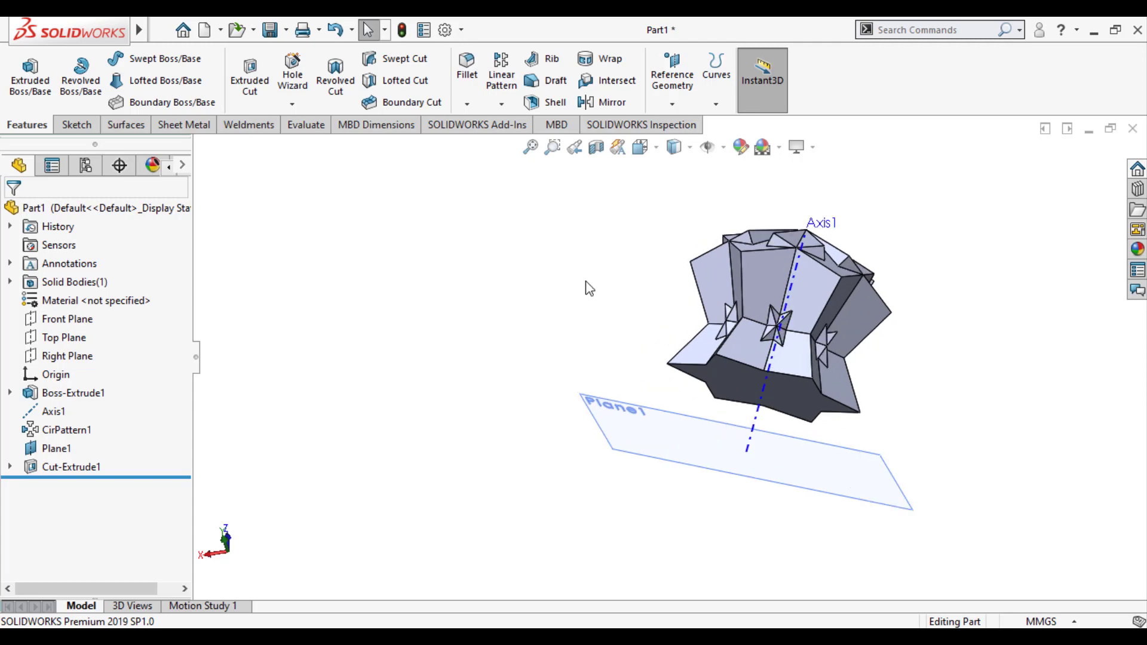
pyautogui.moveTo(584, 301); pyautogui.dragTo(579, 369, button='middle')
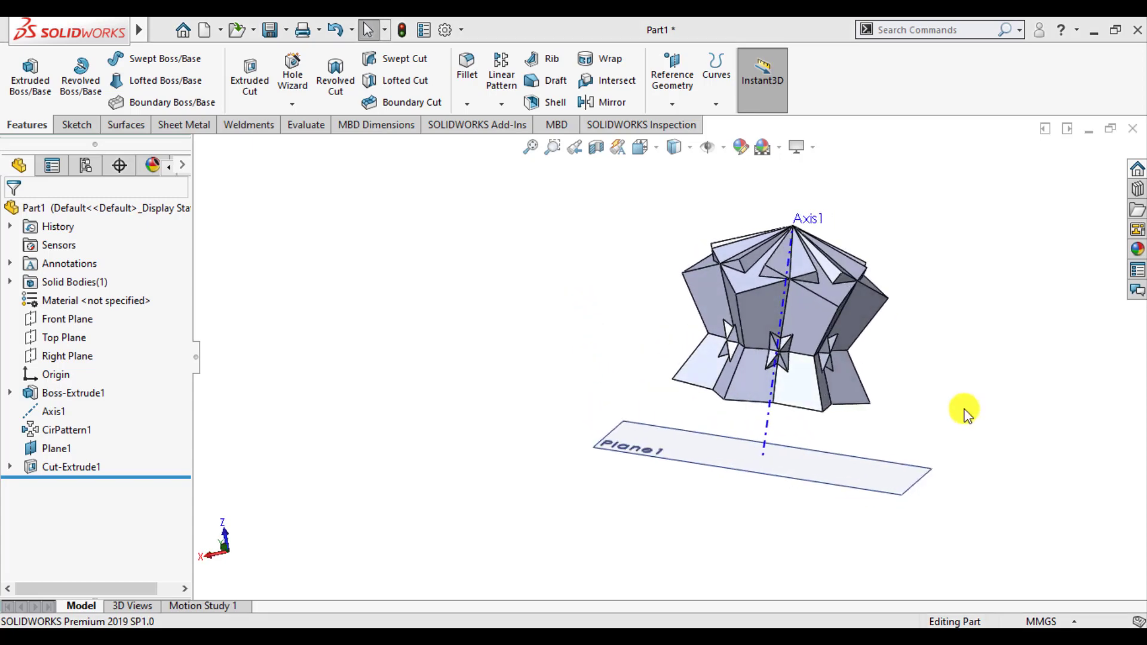
pyautogui.click(727, 466)
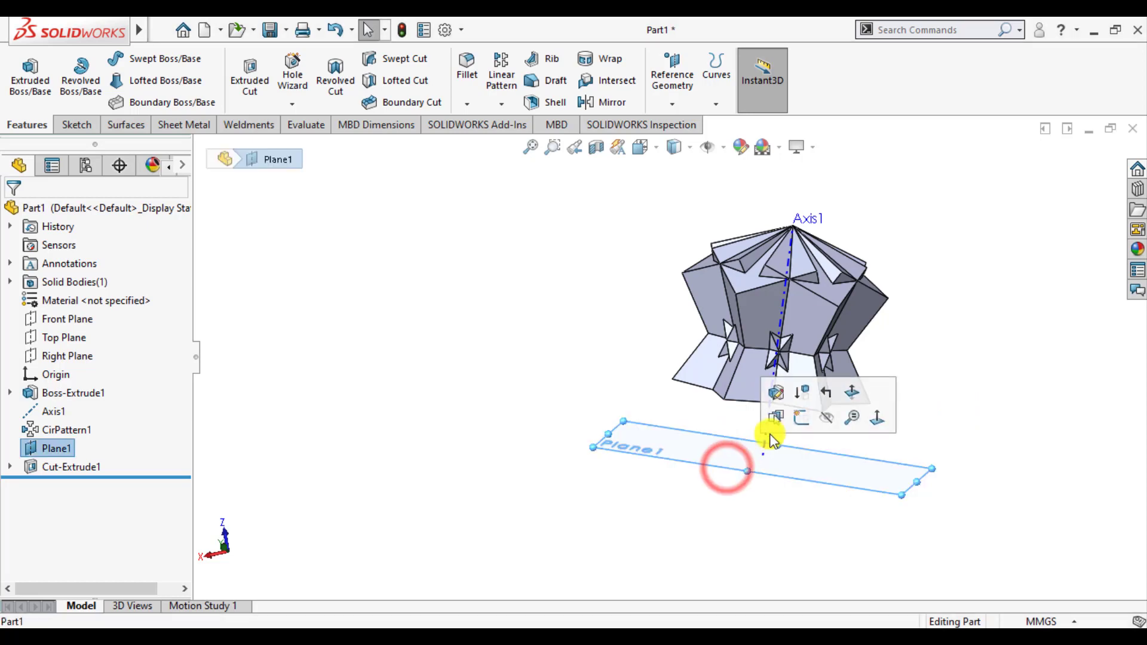
pyautogui.click(879, 418)
pyautogui.click(976, 405)
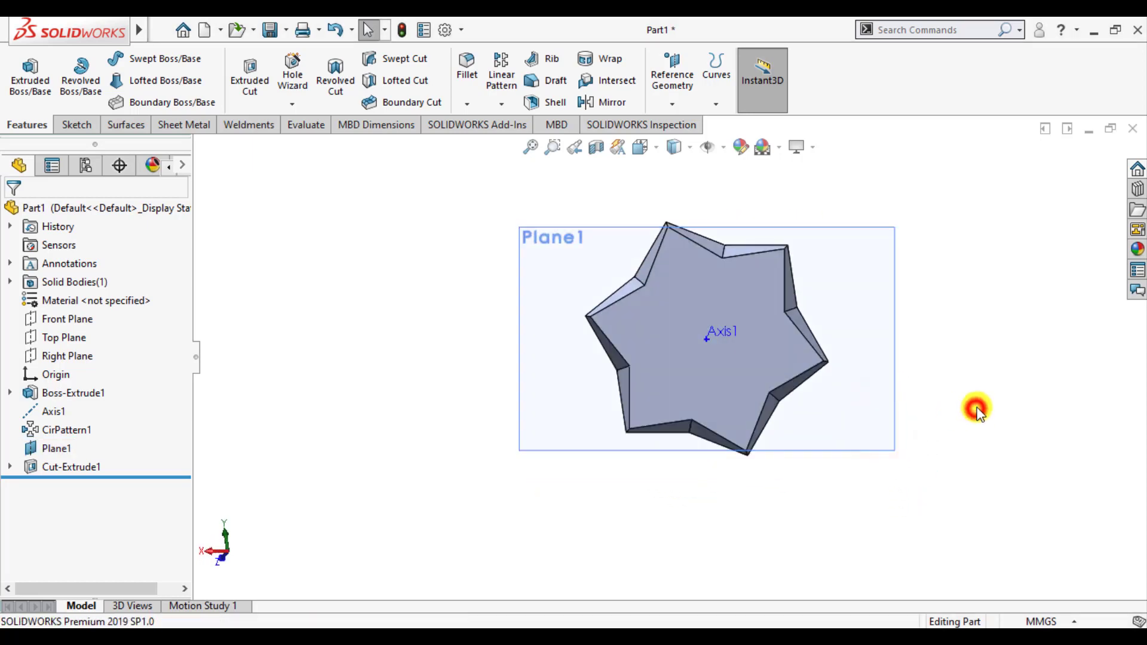
pyautogui.click(858, 454)
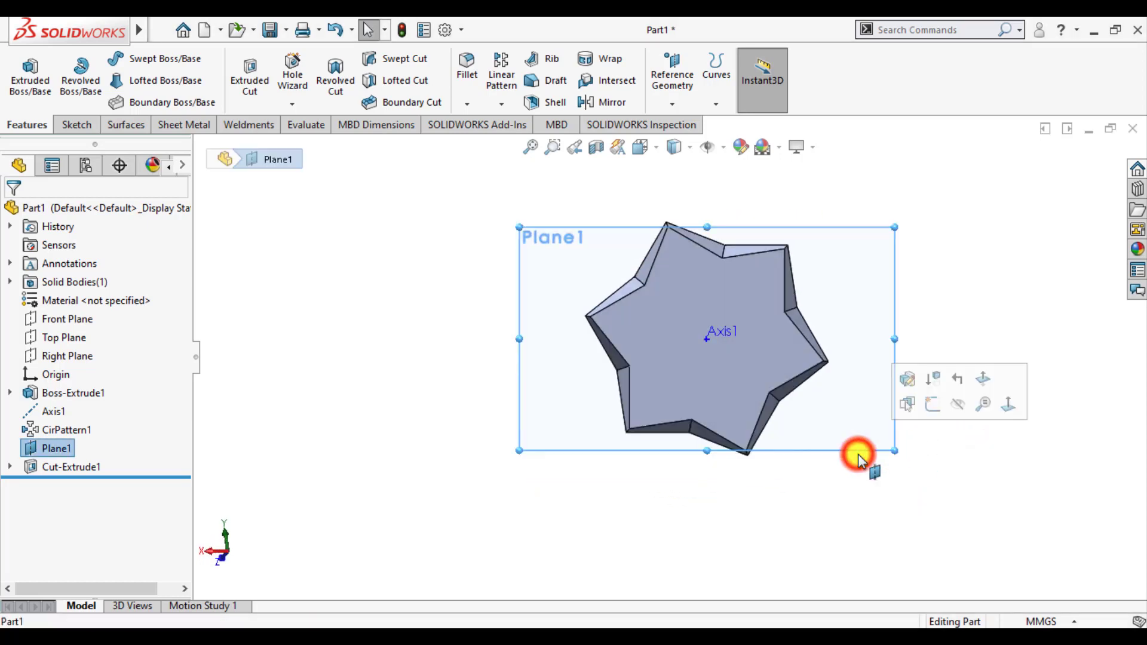
pyautogui.click(929, 403)
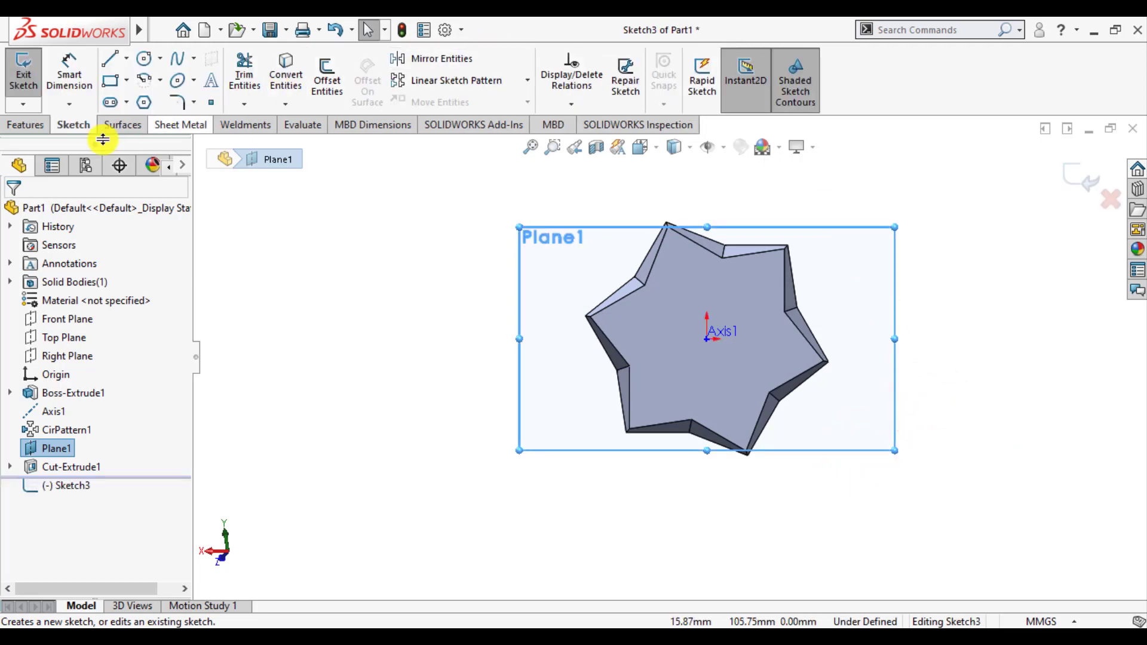
# Step: Sketch a 6-sided polygon centred on the origin with an inscribed circle about 55 mm in diameter and a vertex straight above centre
pyautogui.click(144, 102)
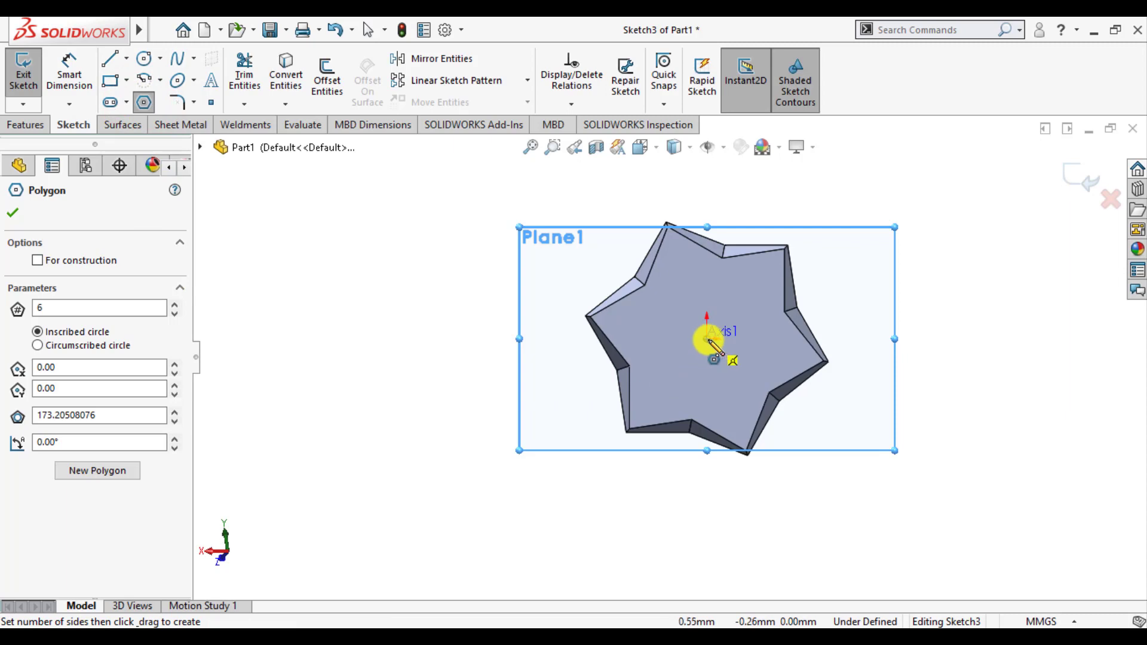
pyautogui.moveTo(708, 339); pyautogui.dragTo(707, 275)
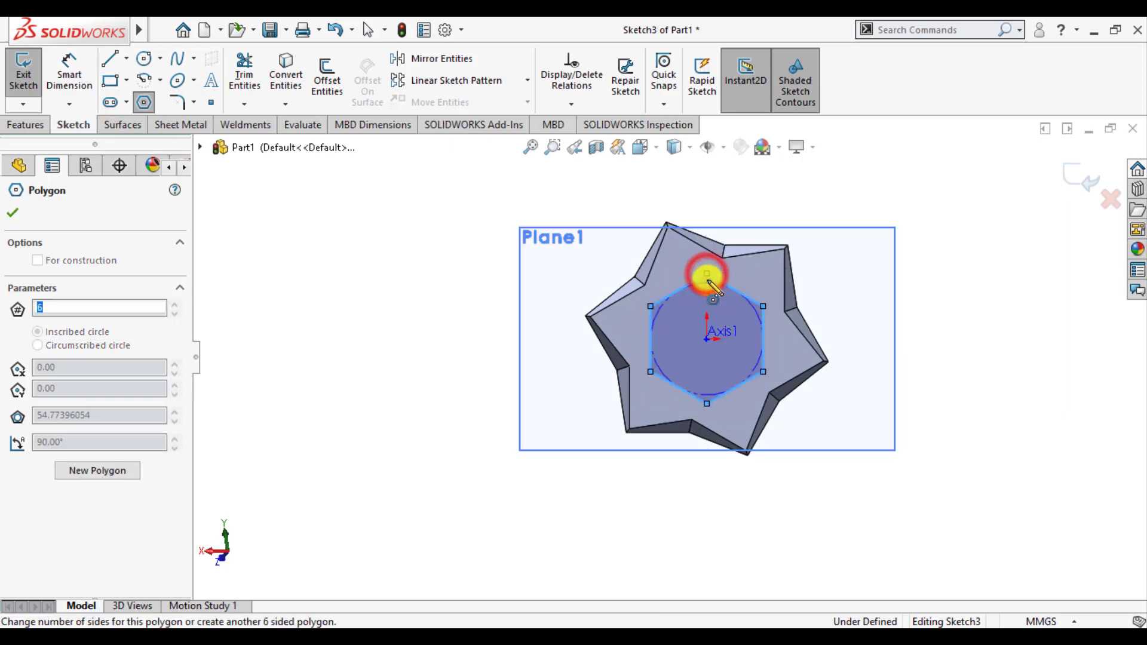
pyautogui.click(10, 215)
# Step: Dimension the diameter of the hexagon's inscribed circle to 80 mm
pyautogui.click(69, 72)
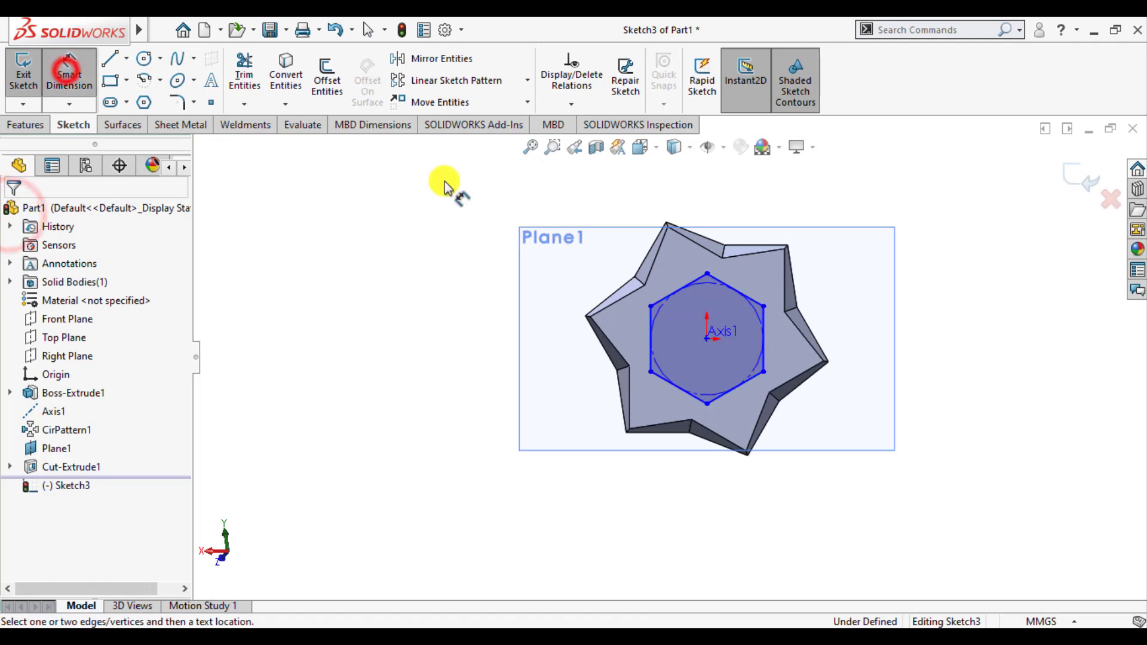
pyautogui.click(757, 310)
pyautogui.click(820, 190)
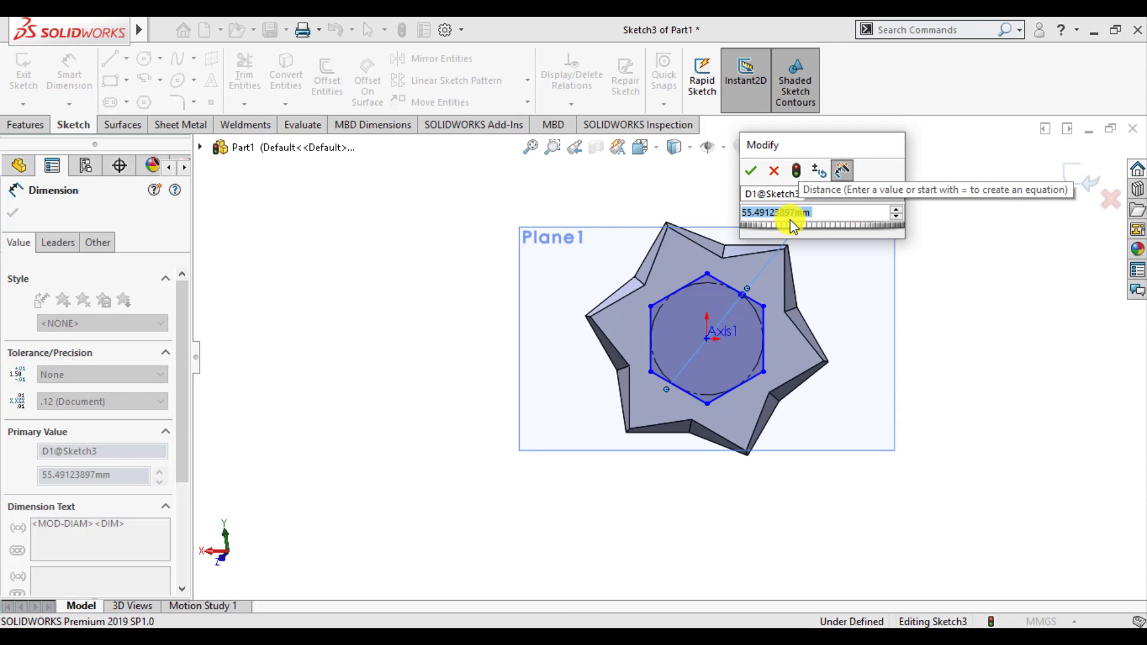
pyautogui.write('60')
pyautogui.press('Return')
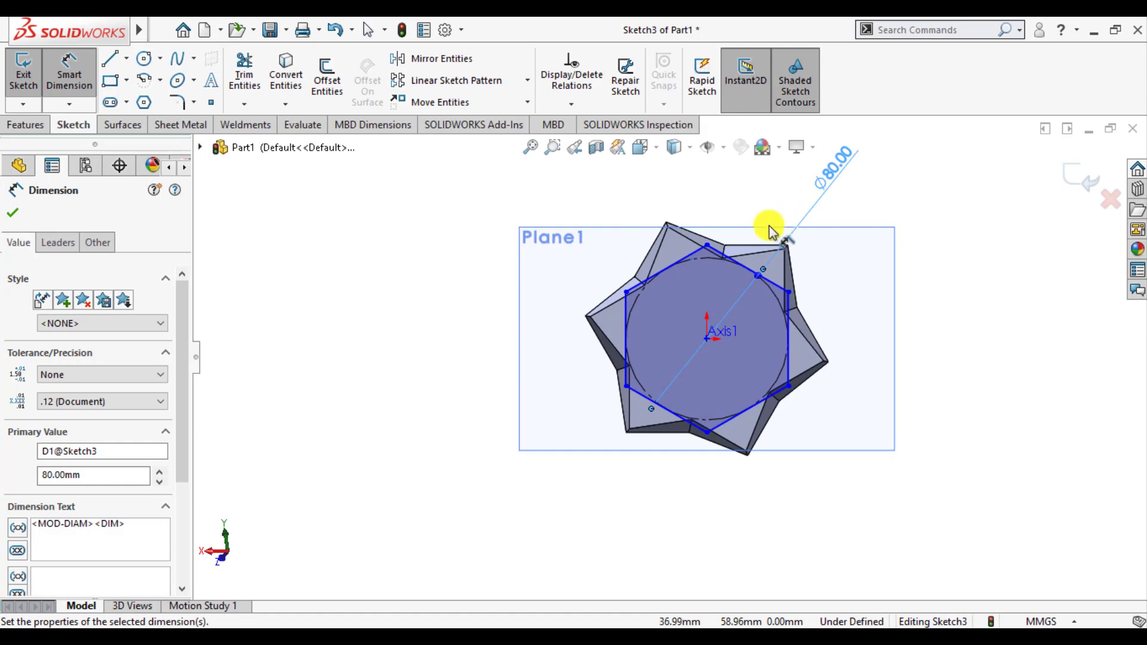
# Step: Set the diameter of the hexagon's inscribed circle to 50 mm
pyautogui.click(51, 475)
pyautogui.write('5')
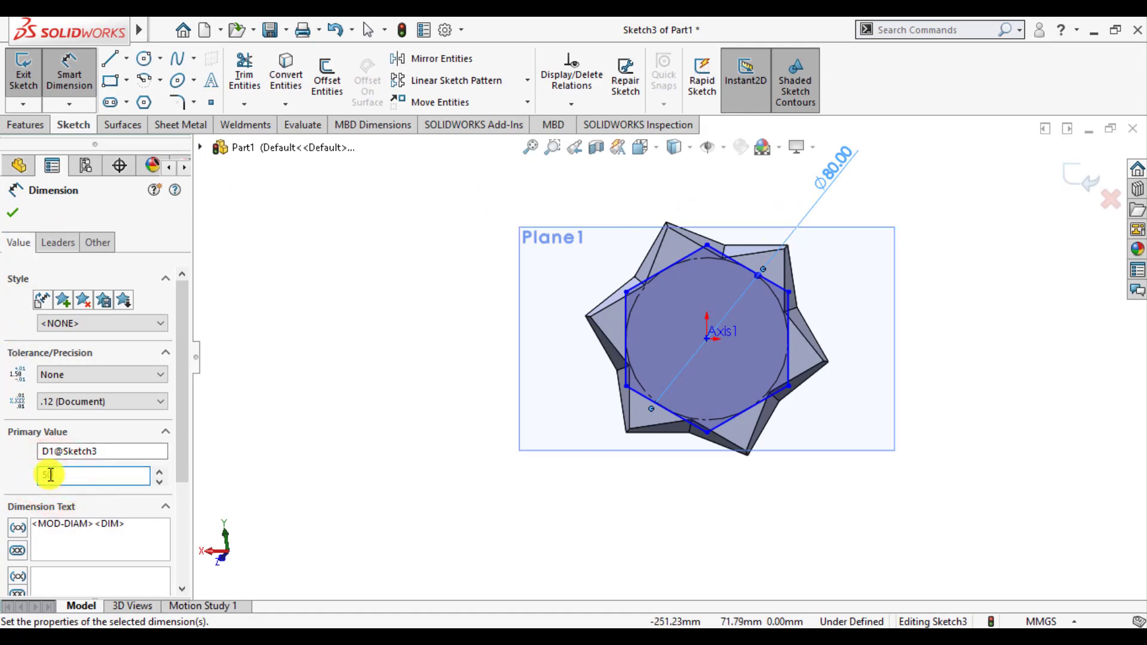
pyautogui.write('0')
pyautogui.press('Return')
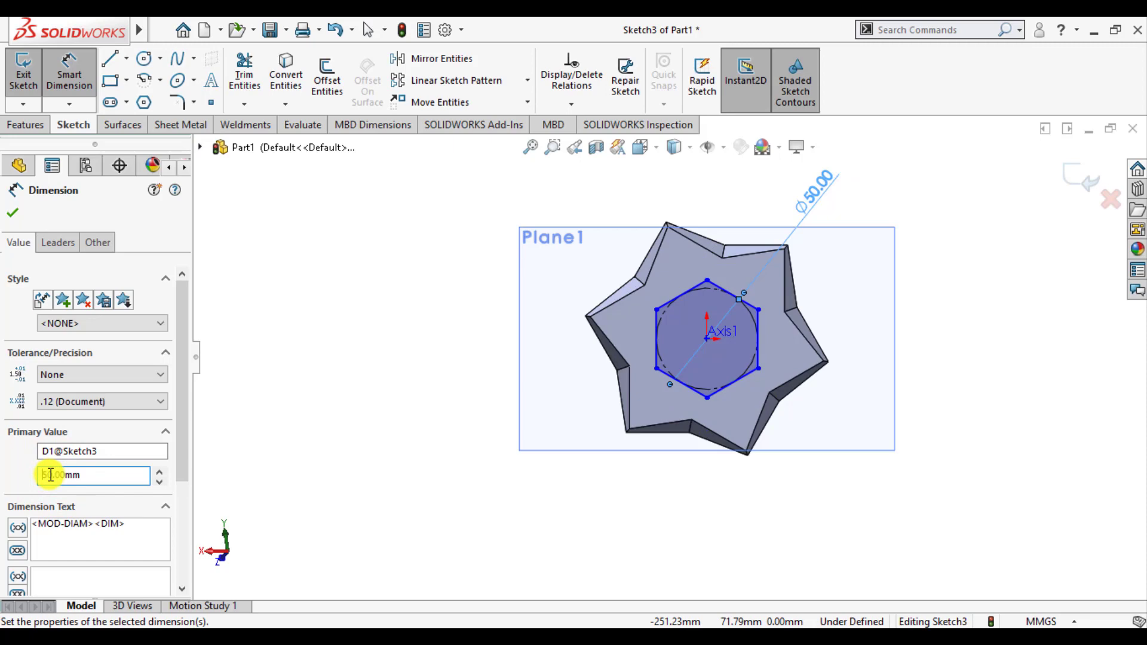
pyautogui.click(20, 213)
pyautogui.click(263, 332)
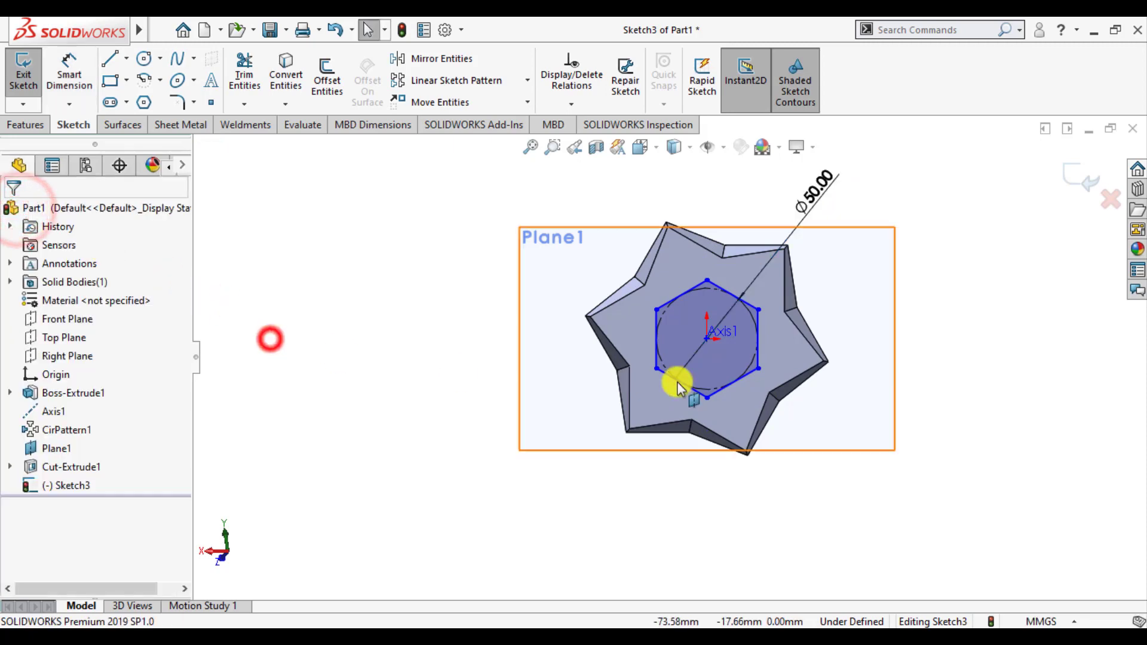
# Step: Add a vertical relation to one side edge of the hexagon and exit the sketch
pyautogui.click(756, 362)
pyautogui.click(828, 291)
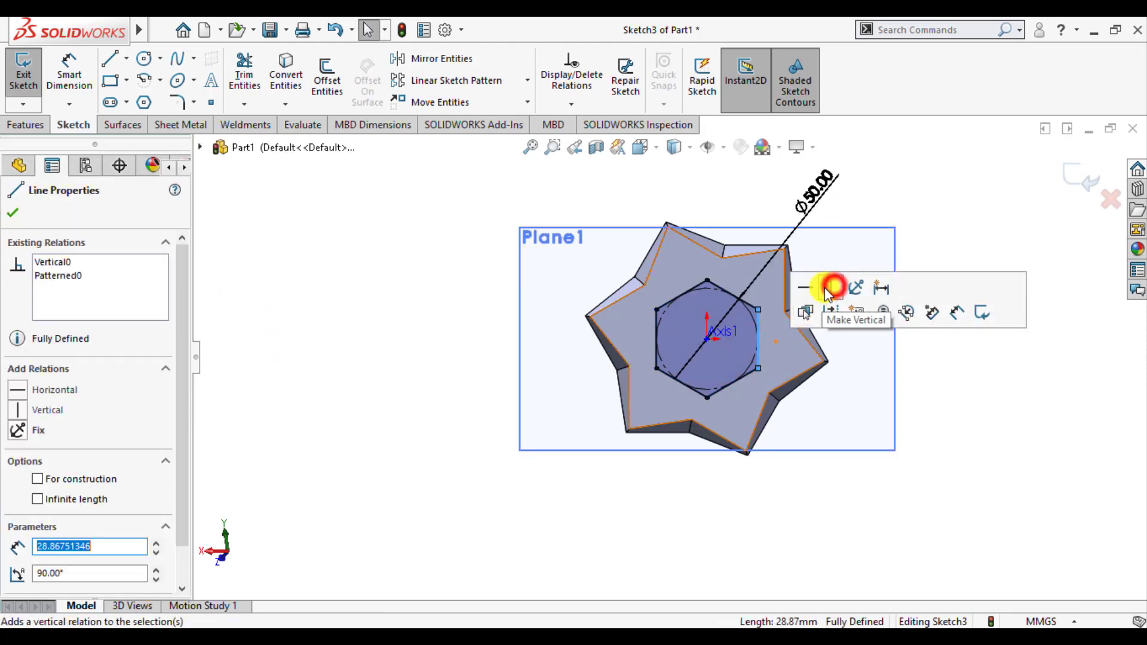
pyautogui.click(13, 213)
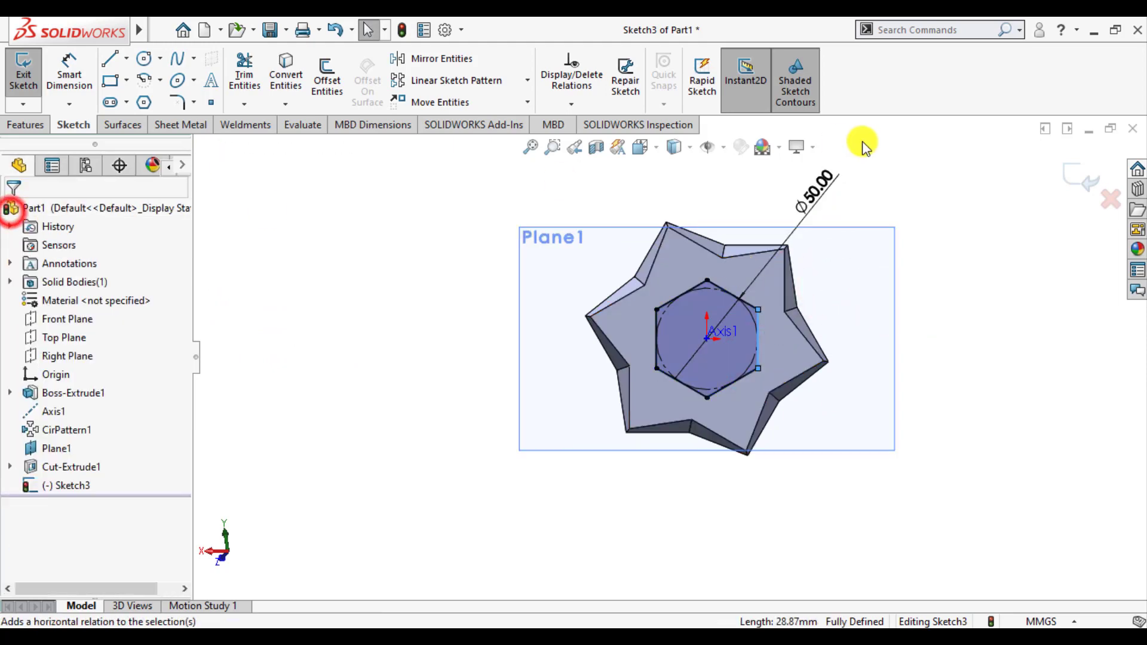
pyautogui.click(1078, 178)
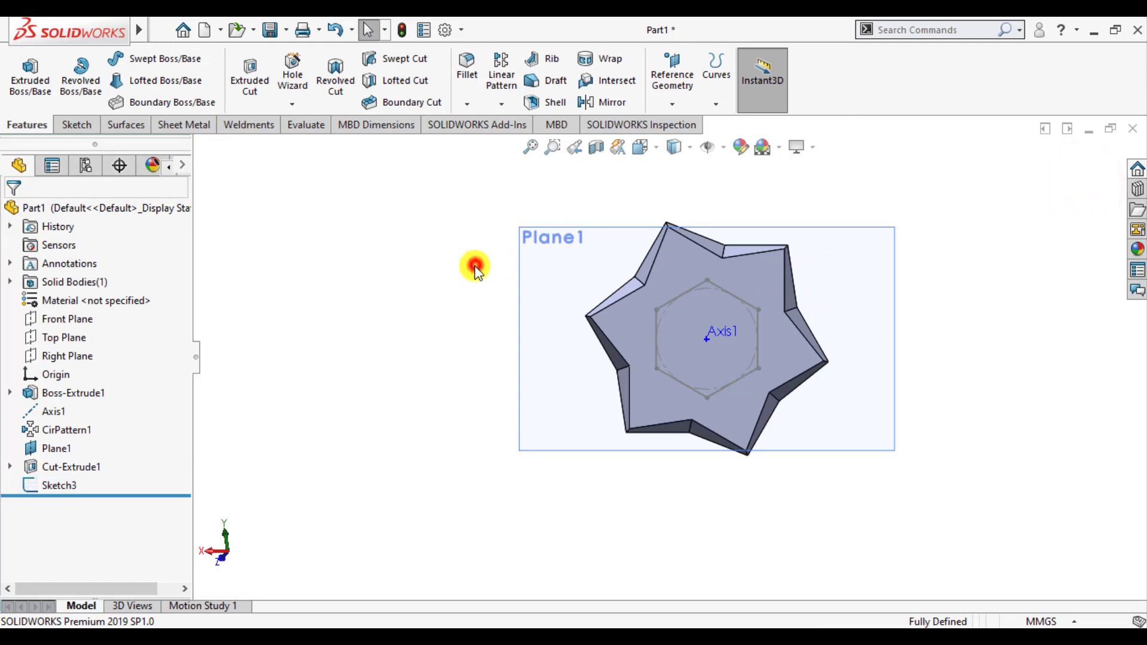
# Step: Orient the view normal to the flat star-shaped cut face and start a new sketch on that face
pyautogui.moveTo(475, 269); pyautogui.dragTo(465, 333, button='middle')
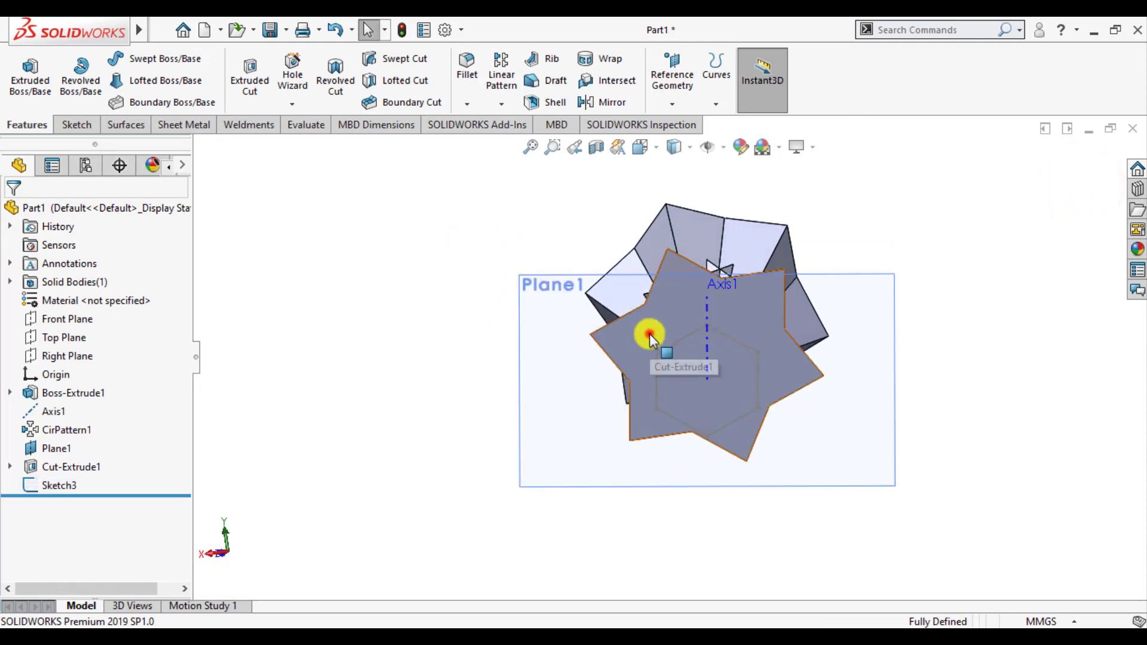
pyautogui.click(651, 336)
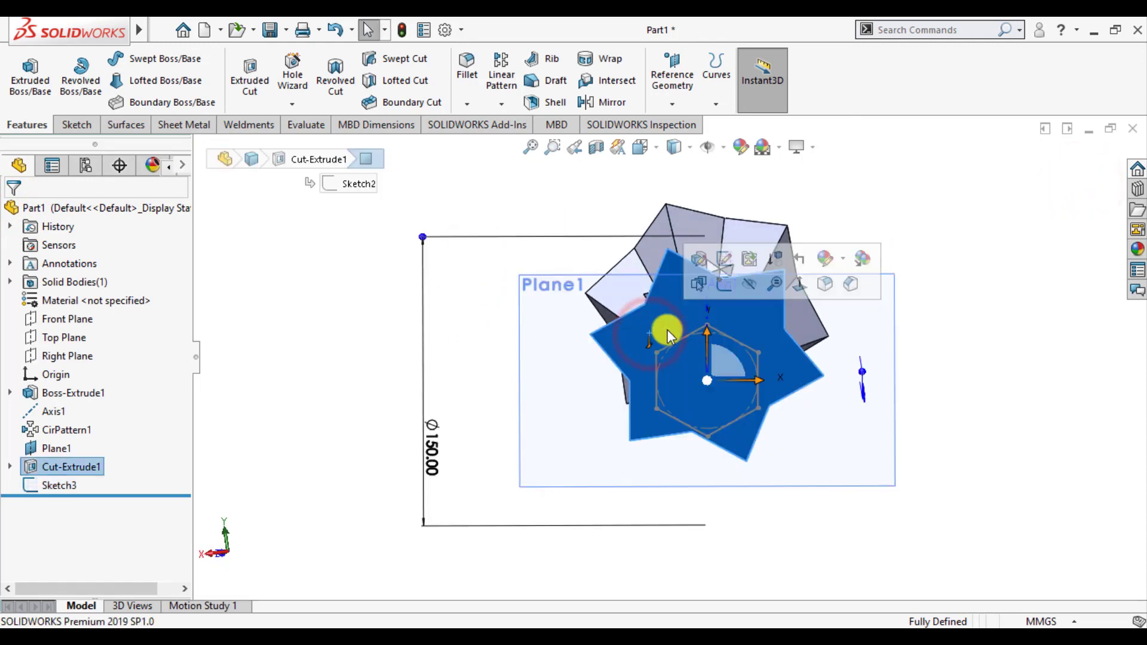
pyautogui.click(800, 289)
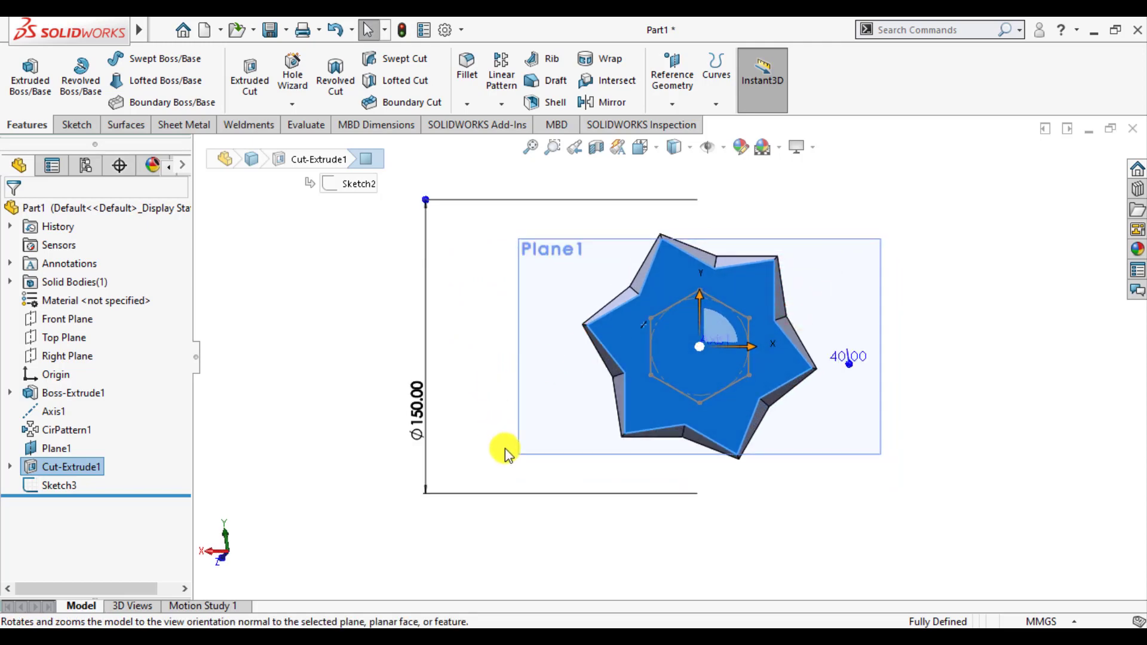
pyautogui.click(643, 544)
pyautogui.click(651, 405)
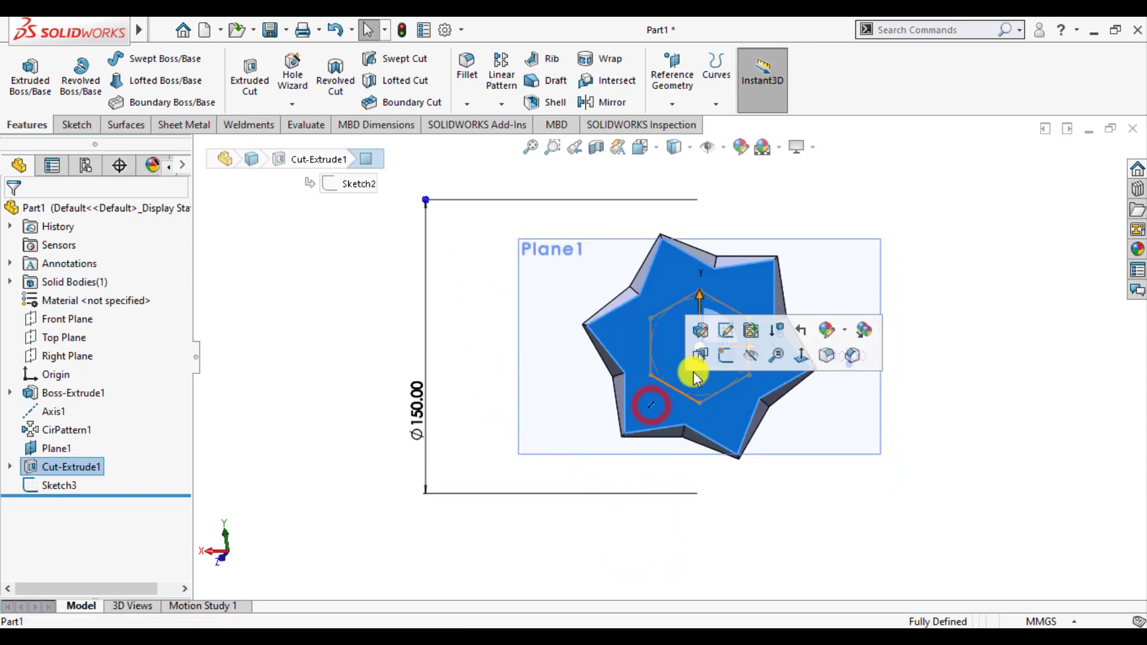
pyautogui.click(729, 354)
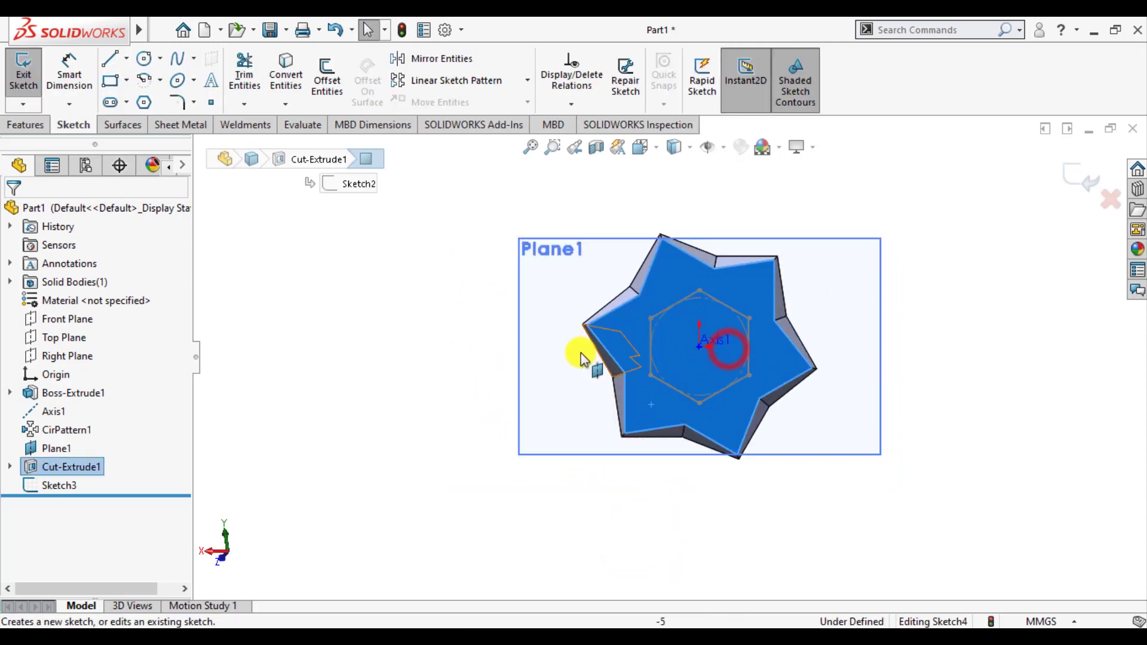
pyautogui.click(369, 327)
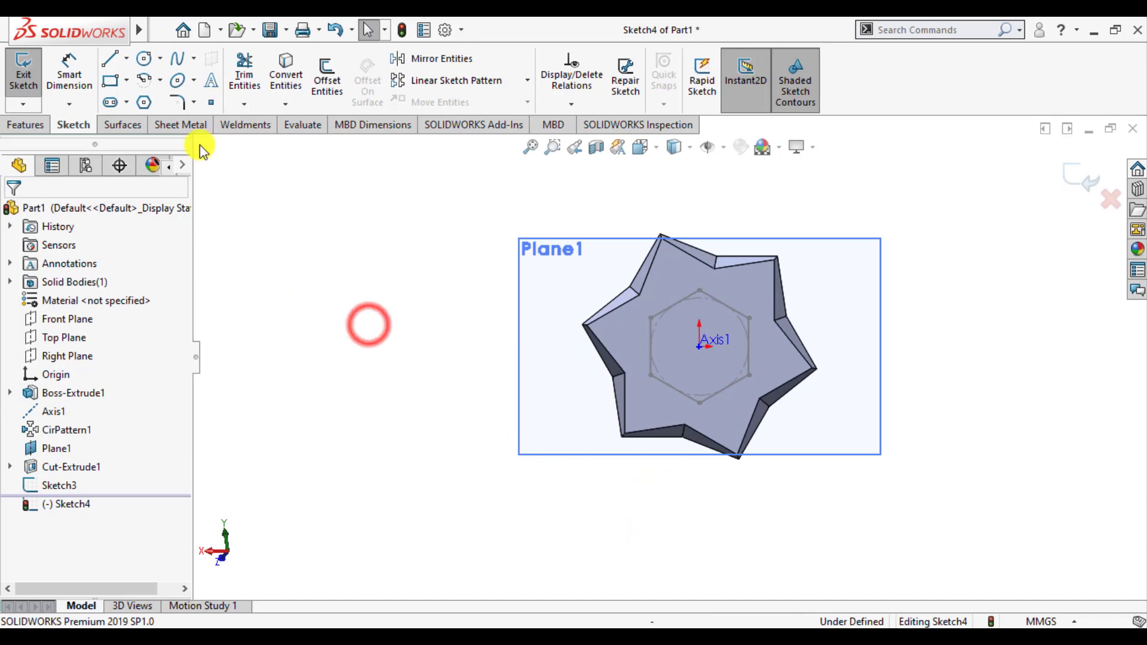
# Step: Place a sketch point on the origin of the star-shaped face and exit the sketch
pyautogui.click(699, 347)
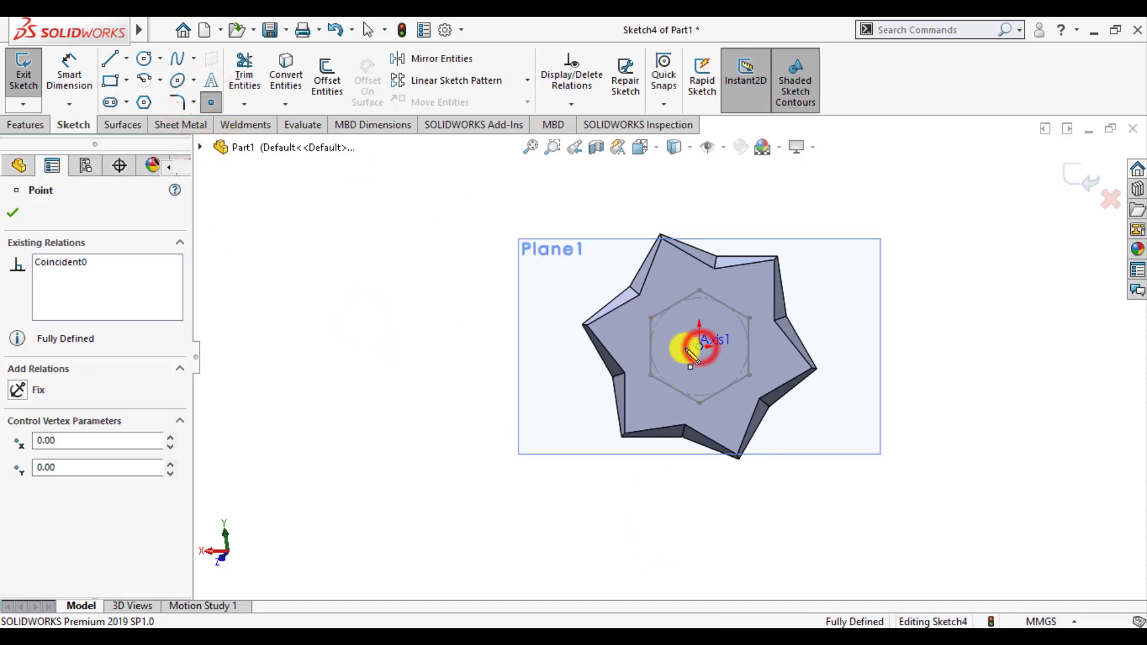
pyautogui.click(13, 213)
pyautogui.click(1079, 183)
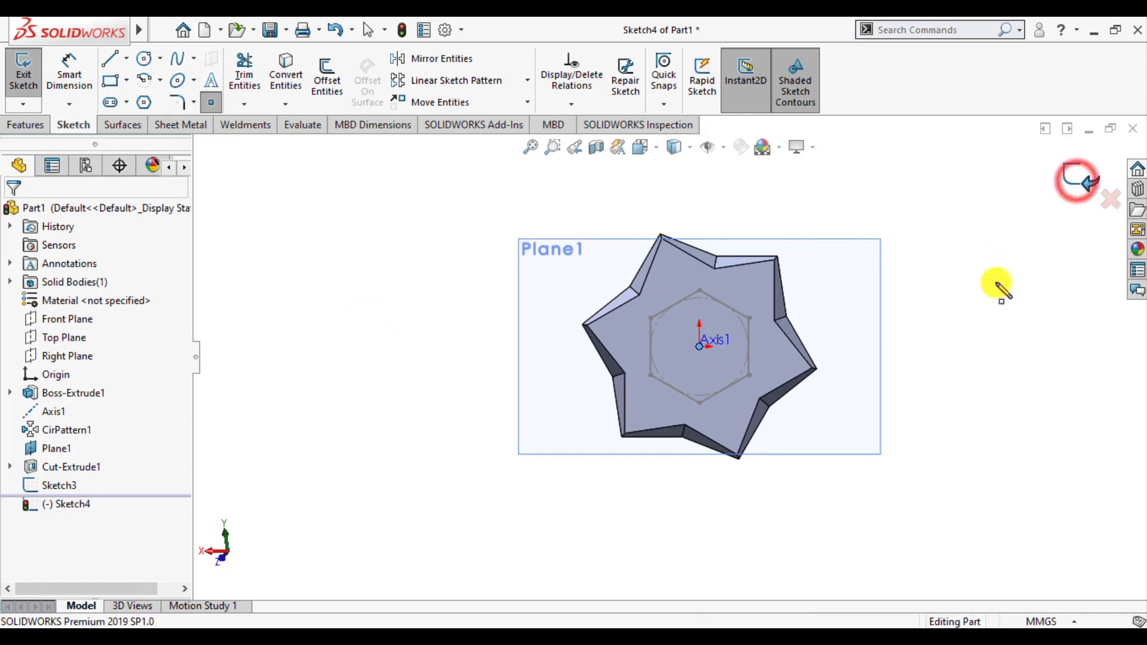
# Step: Hide the reference planes and axes in the graphics area
pyautogui.moveTo(995, 296)
pyautogui.mouseDown(button='middle')
pyautogui.moveTo(969, 309)
pyautogui.moveTo(961, 468)
pyautogui.mouseUp(button='middle')
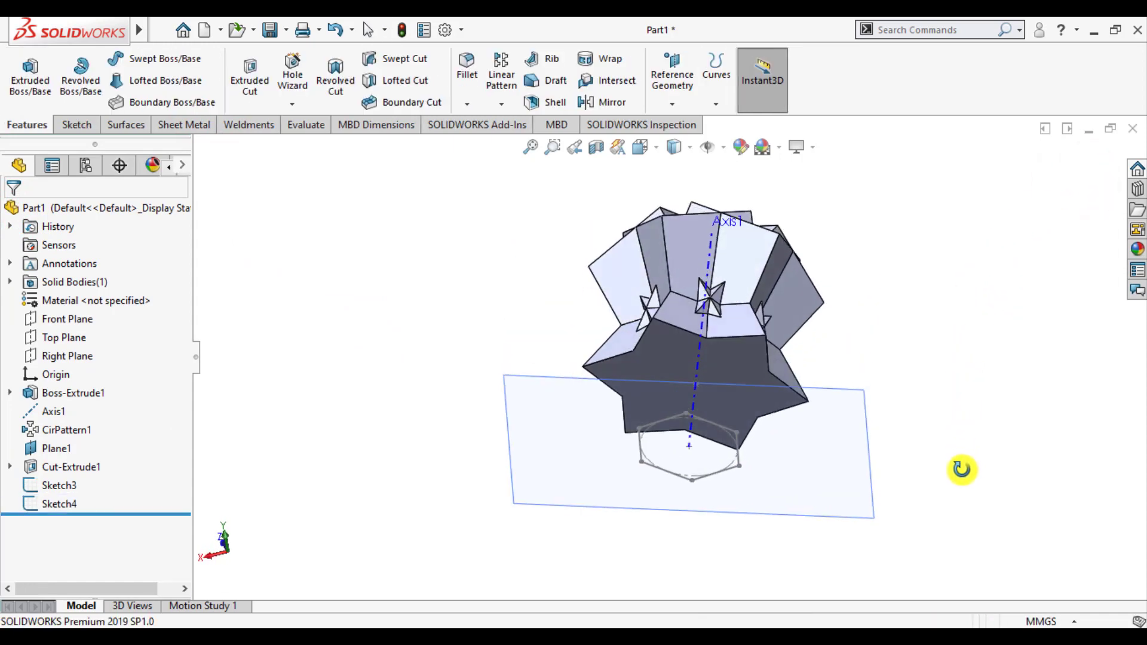
pyautogui.scroll(-2, 831, 307)
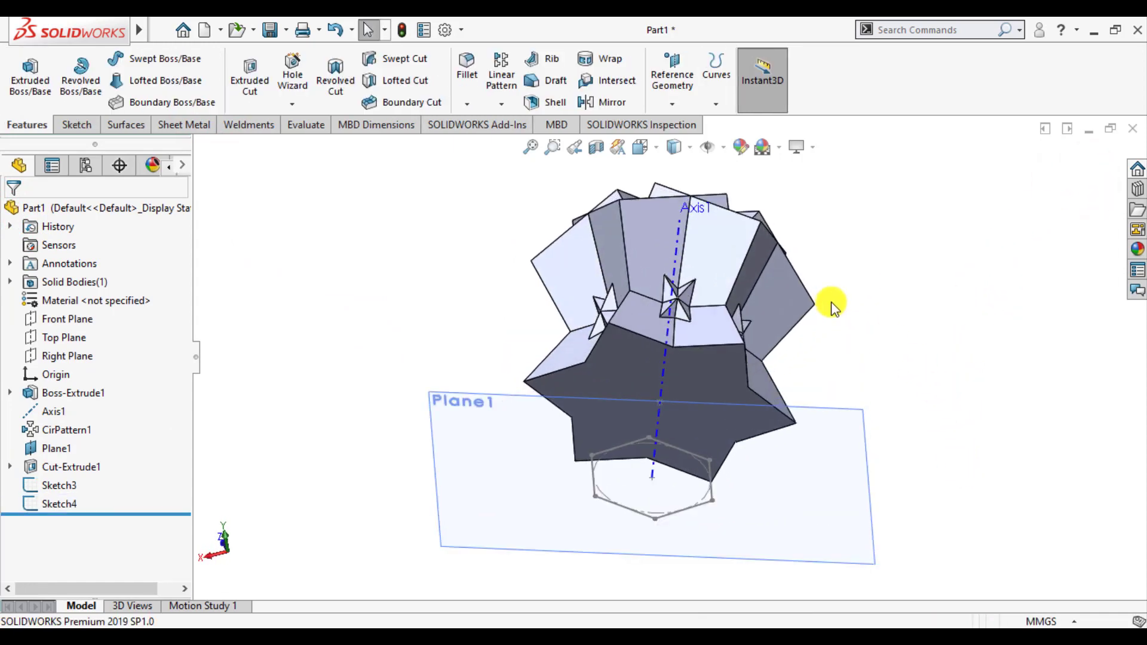
pyautogui.click(710, 146)
pyautogui.click(710, 146)
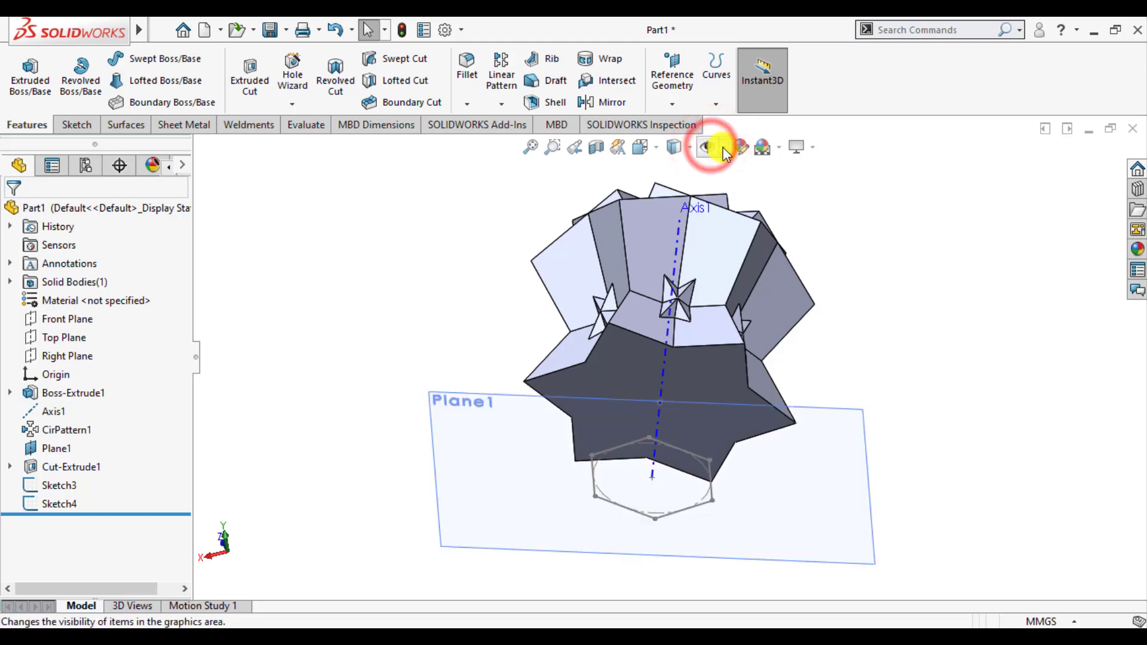
pyautogui.click(723, 148)
pyautogui.click(709, 170)
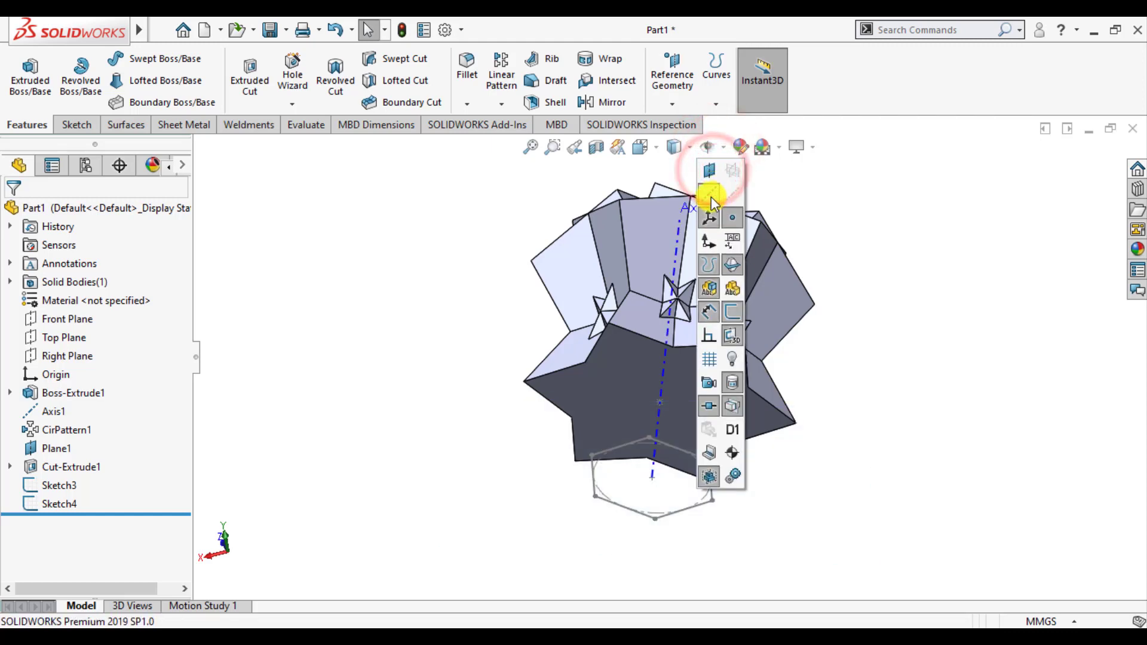
# Step: Start a Lofted Boss/Base with the point on the cut face and the hexagon sketch as its profiles
pyautogui.moveTo(961, 325); pyautogui.dragTo(812, 405, button='middle')
pyautogui.scroll(-4, 648, 422)
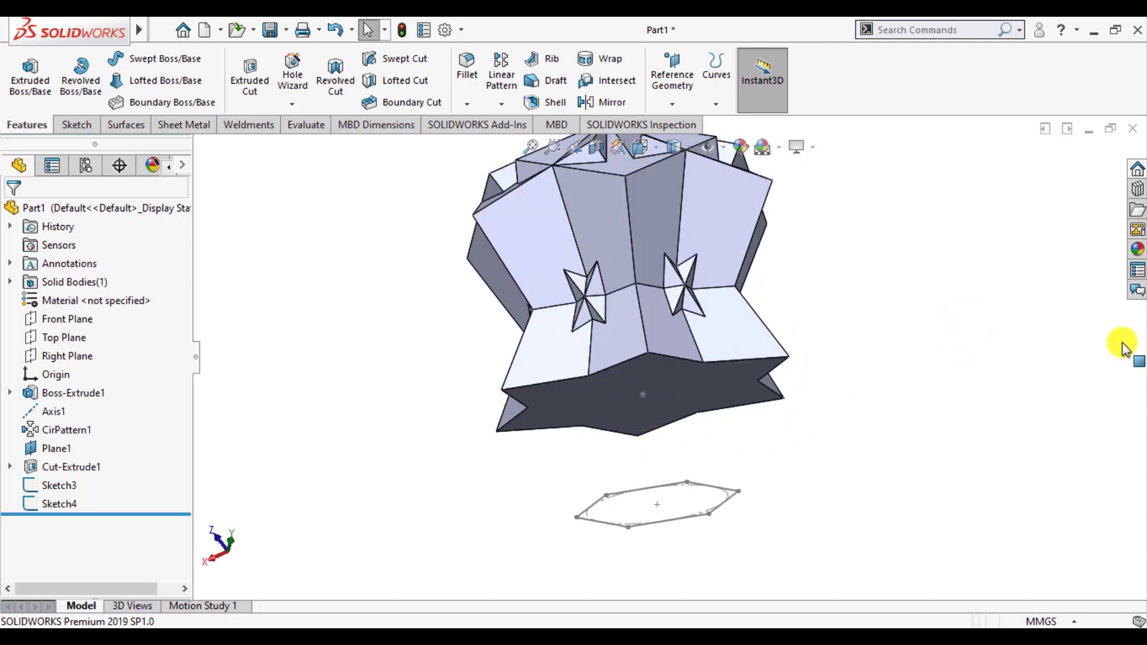
pyautogui.click(164, 82)
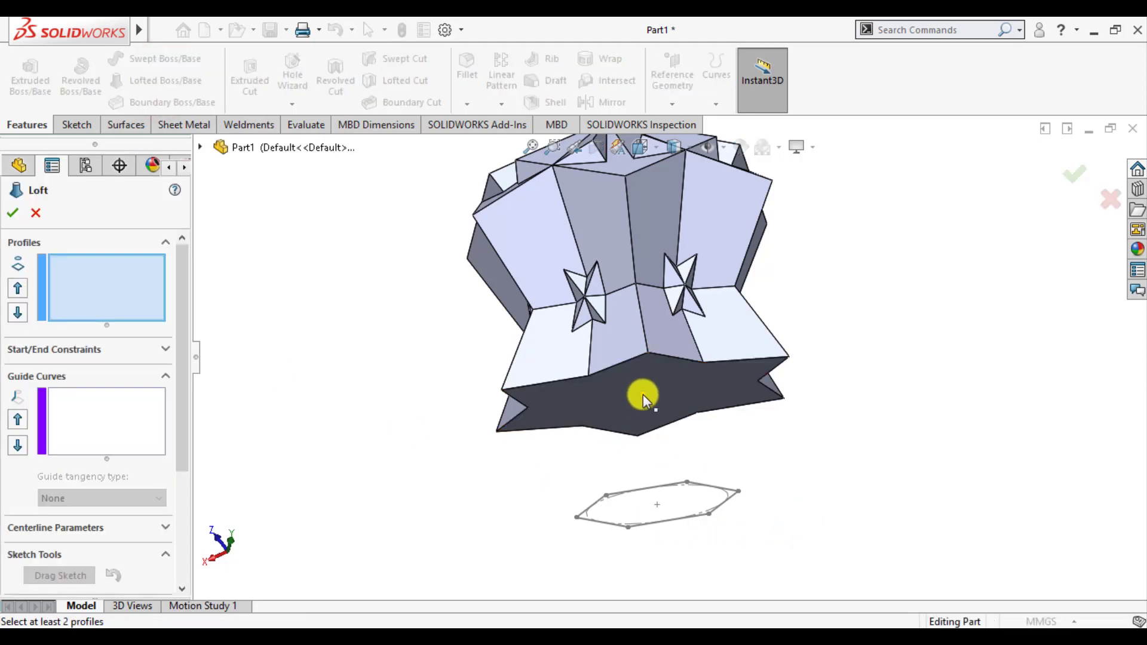
pyautogui.click(643, 394)
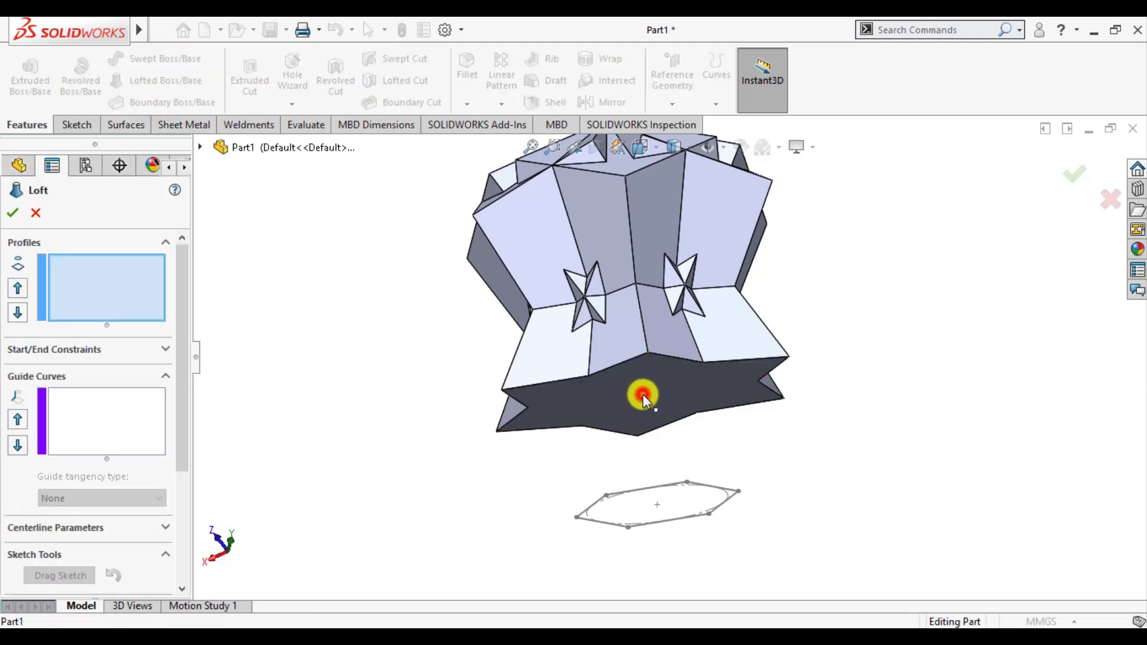
pyautogui.click(199, 147)
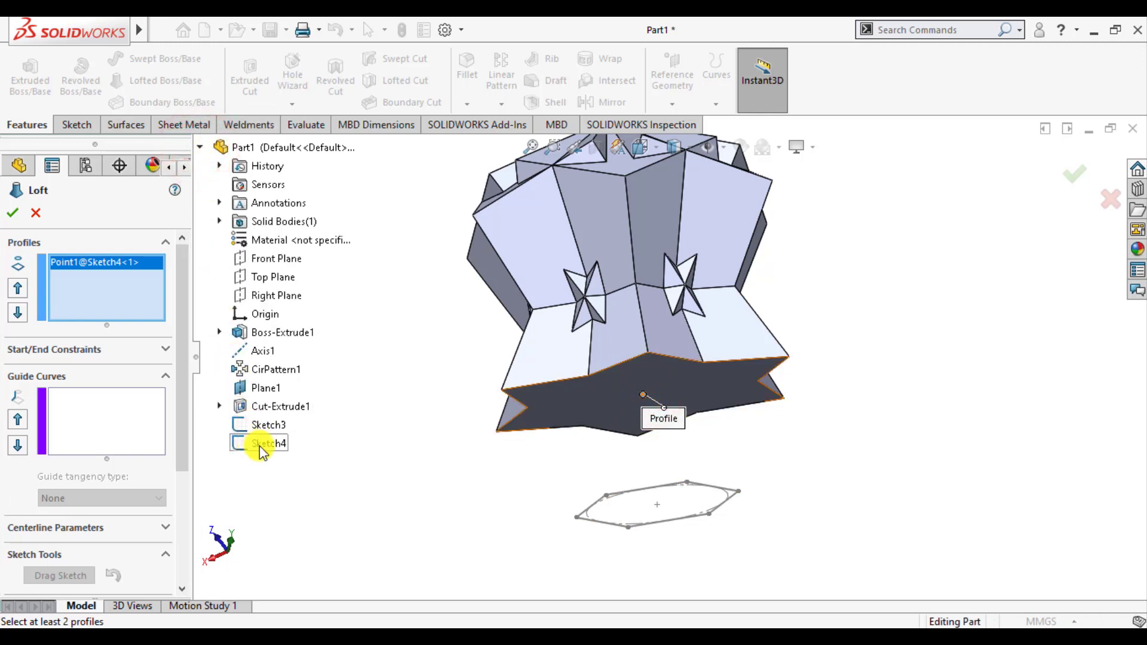
pyautogui.click(263, 424)
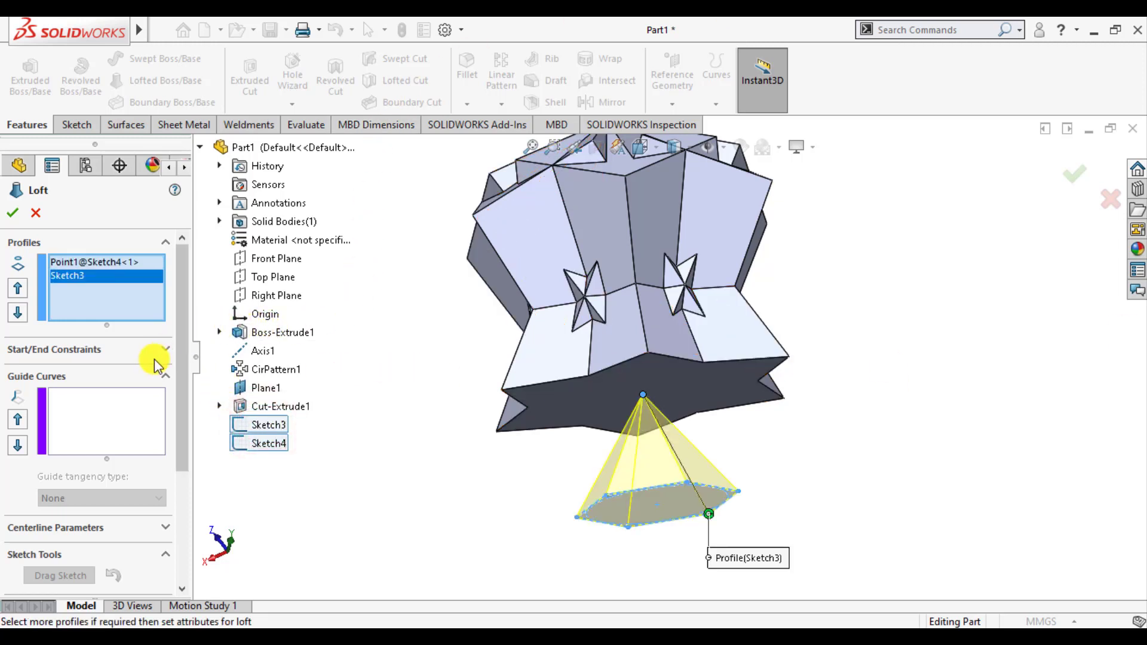
# Step: Set both the start and end constraints of the loft to Normal To Profile
pyautogui.click(47, 352)
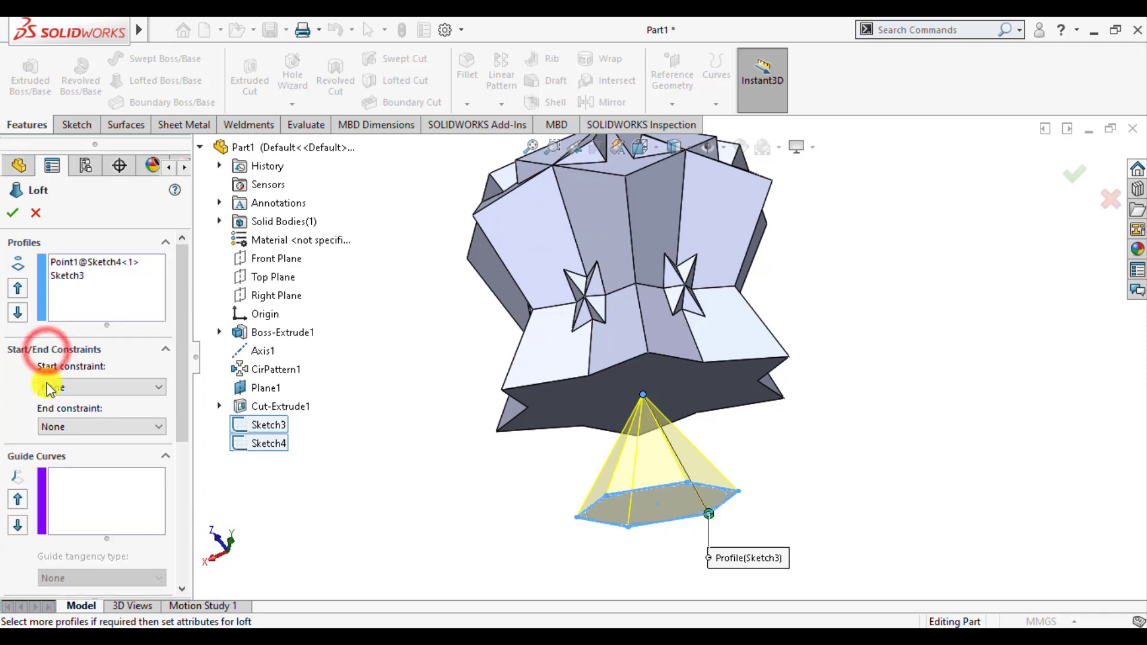
pyautogui.click(64, 428)
pyautogui.click(63, 426)
pyautogui.click(63, 387)
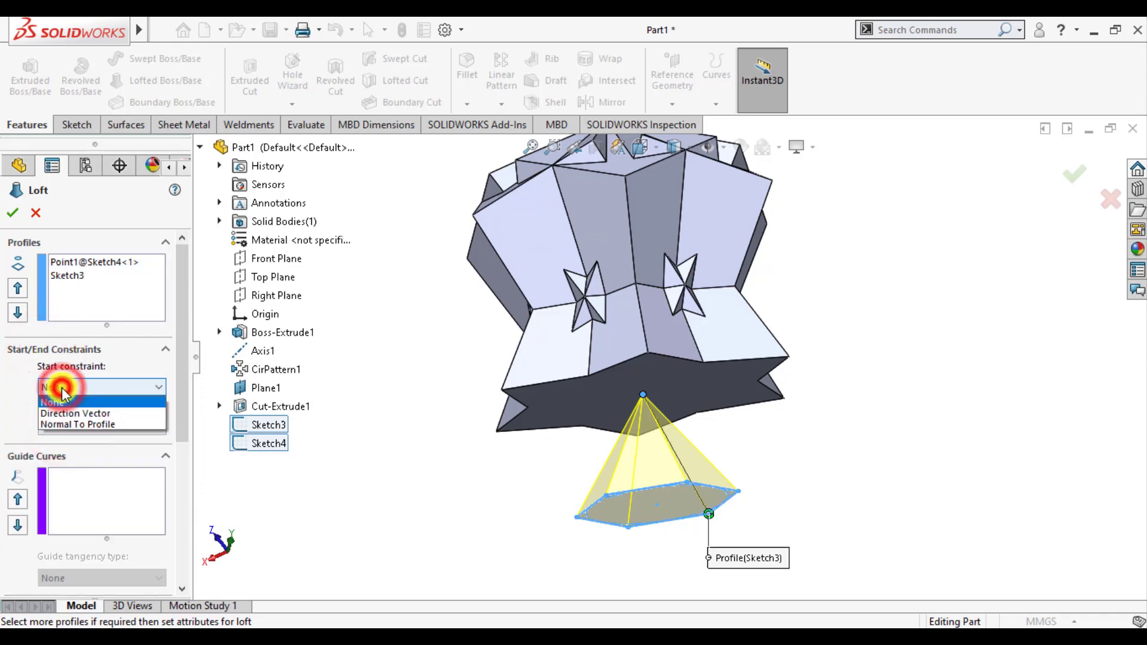
pyautogui.click(67, 424)
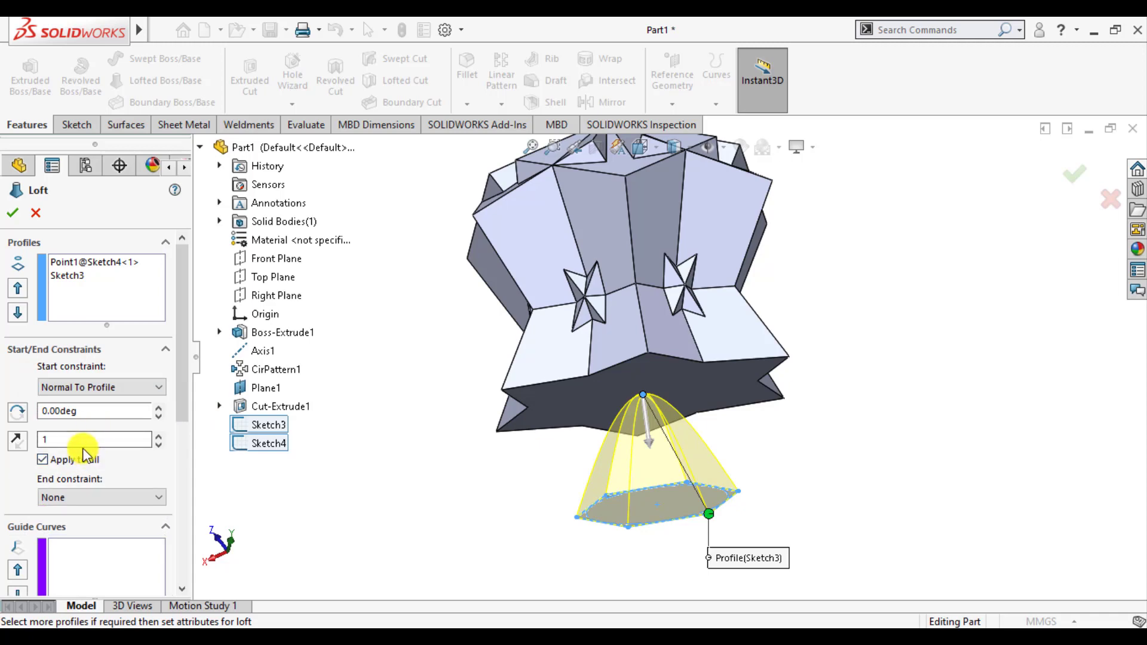
pyautogui.click(66, 497)
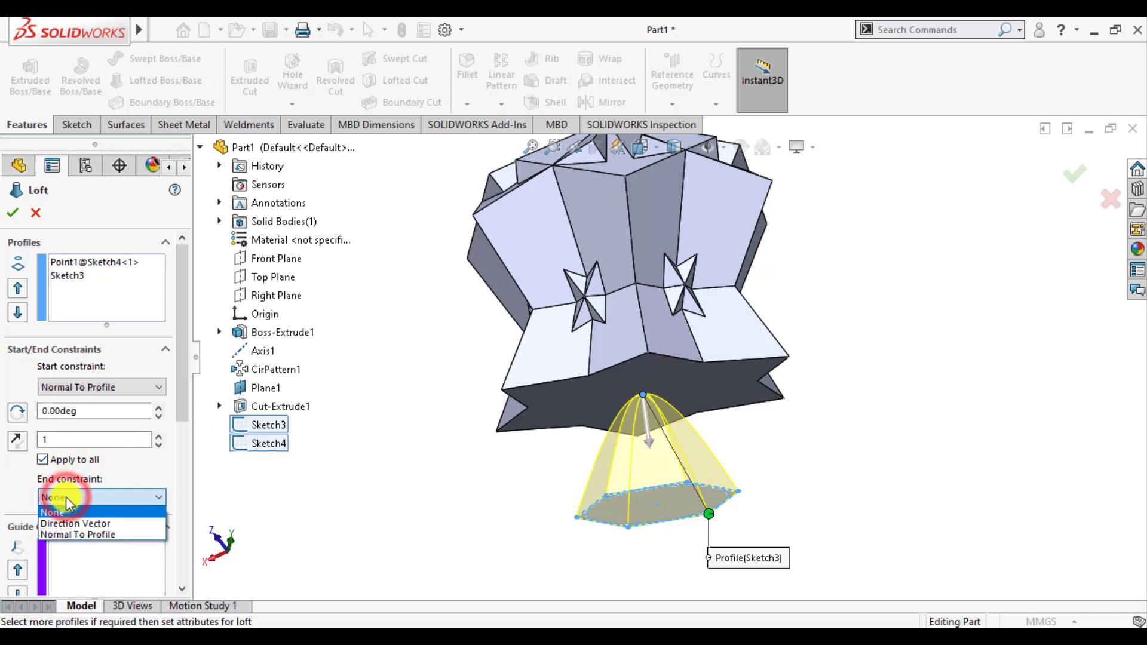
pyautogui.click(76, 532)
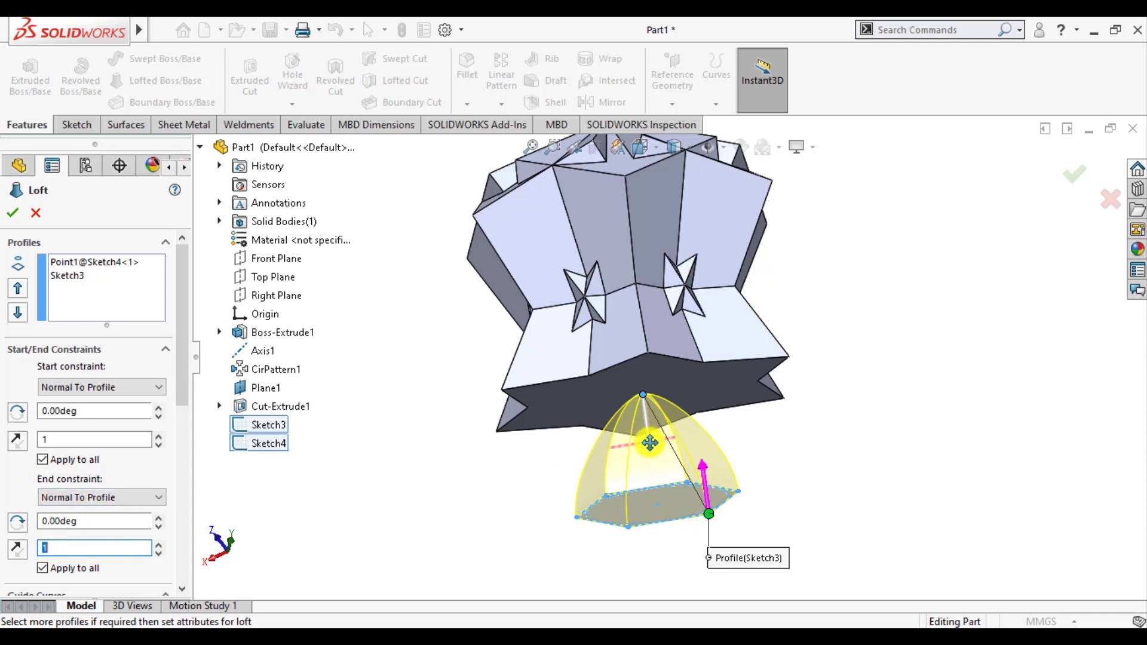
# Step: Adjust the loft's tangent lengths to 9 at the start point and 2 at the hexagon end
pyautogui.moveTo(649, 445); pyautogui.dragTo(666, 487)
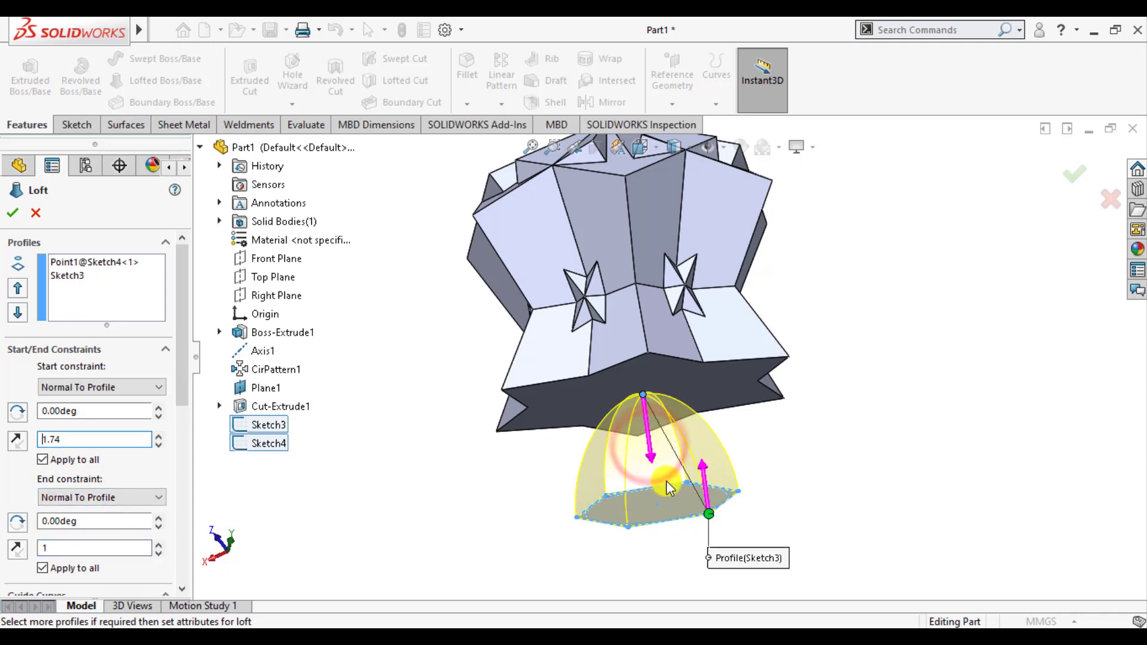
pyautogui.scroll(-2, 638, 497)
pyautogui.moveTo(599, 468)
pyautogui.mouseDown(button='middle')
pyautogui.moveTo(614, 501)
pyautogui.moveTo(622, 461)
pyautogui.moveTo(604, 472)
pyautogui.mouseUp(button='middle')
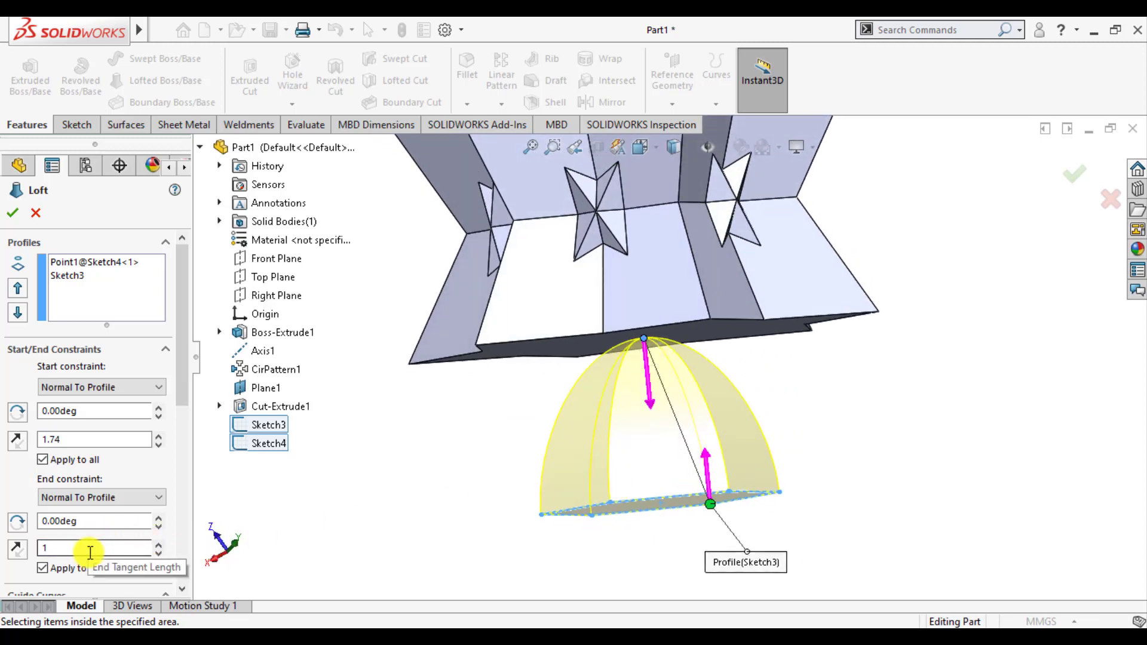
pyautogui.click(159, 545)
pyautogui.click(160, 545)
pyautogui.click(160, 545)
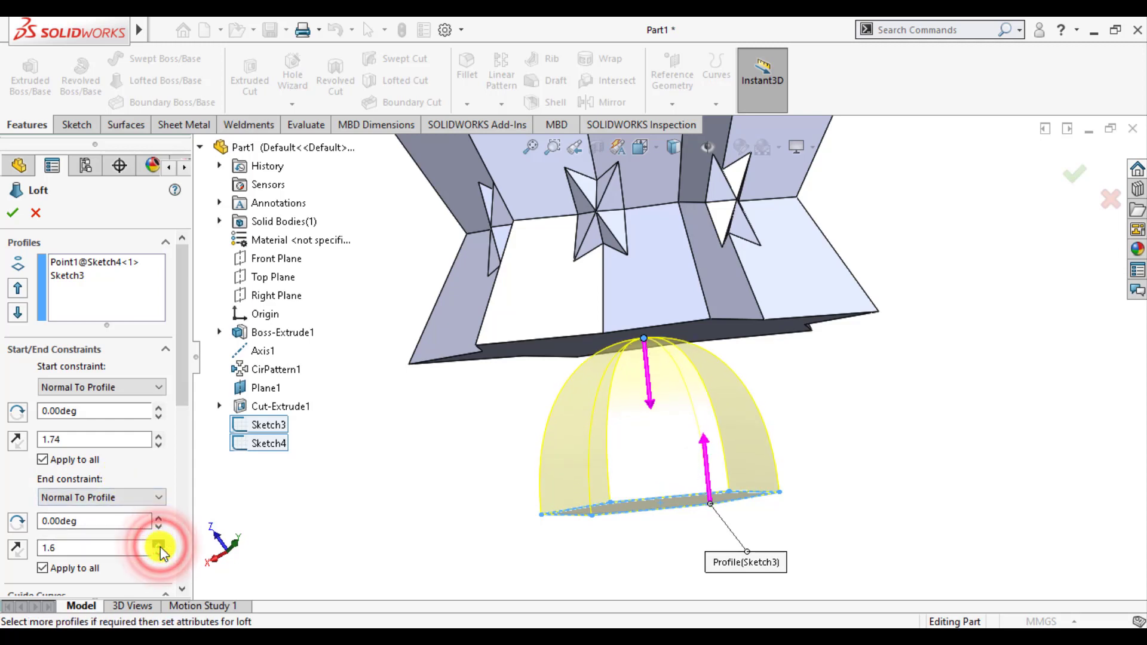
pyautogui.click(160, 546)
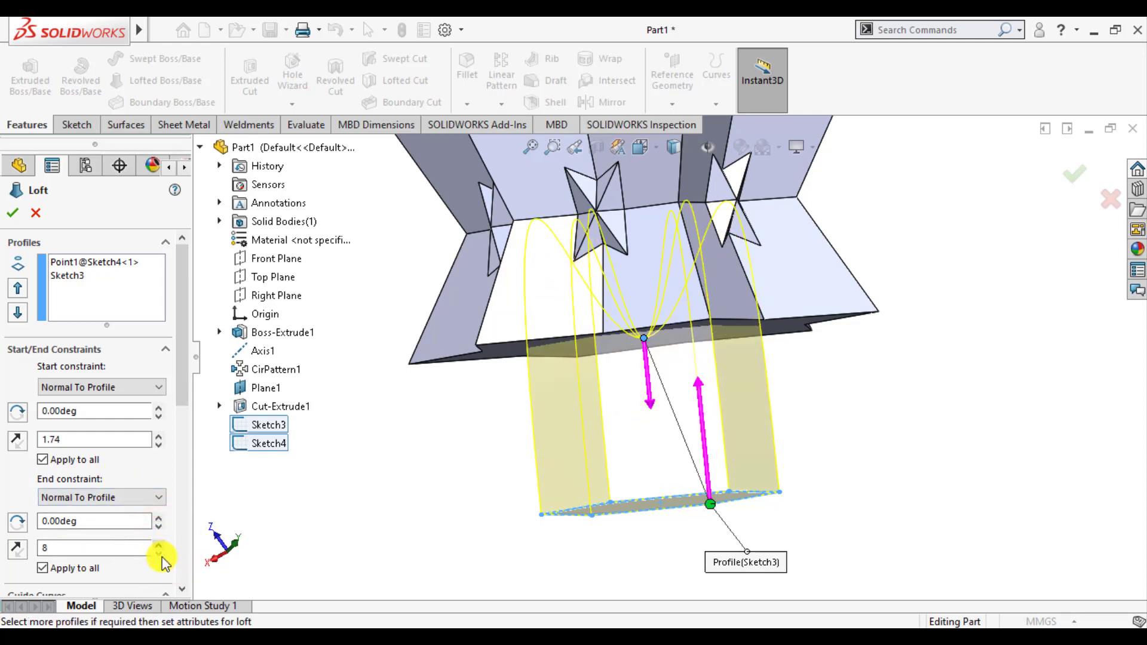
pyautogui.click(160, 554)
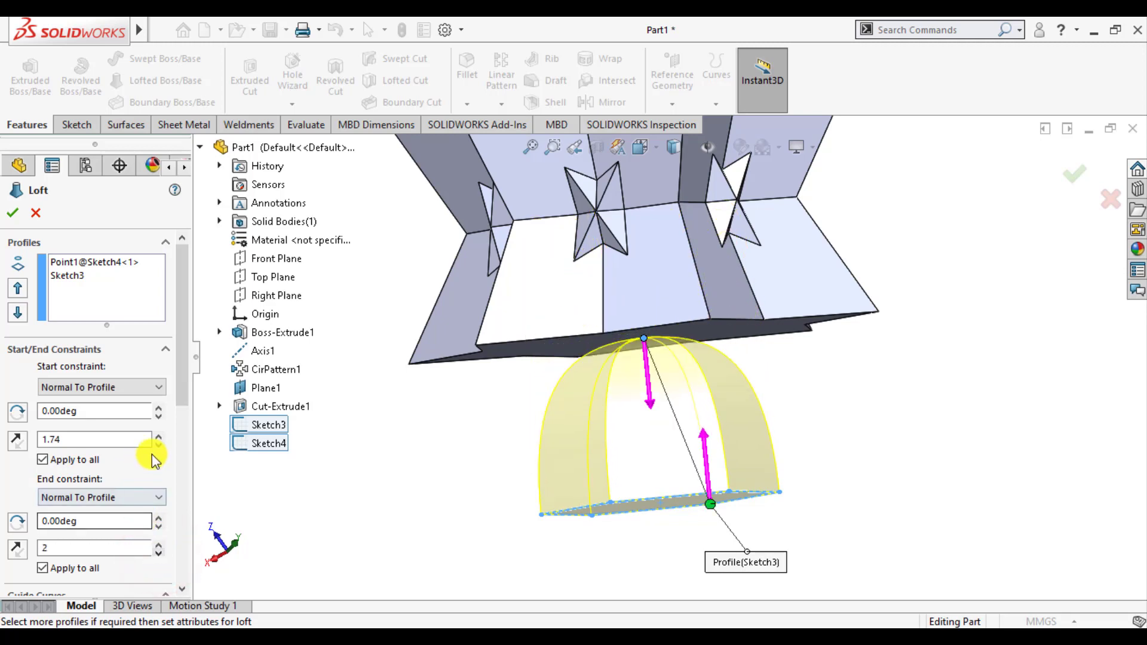
pyautogui.click(158, 436)
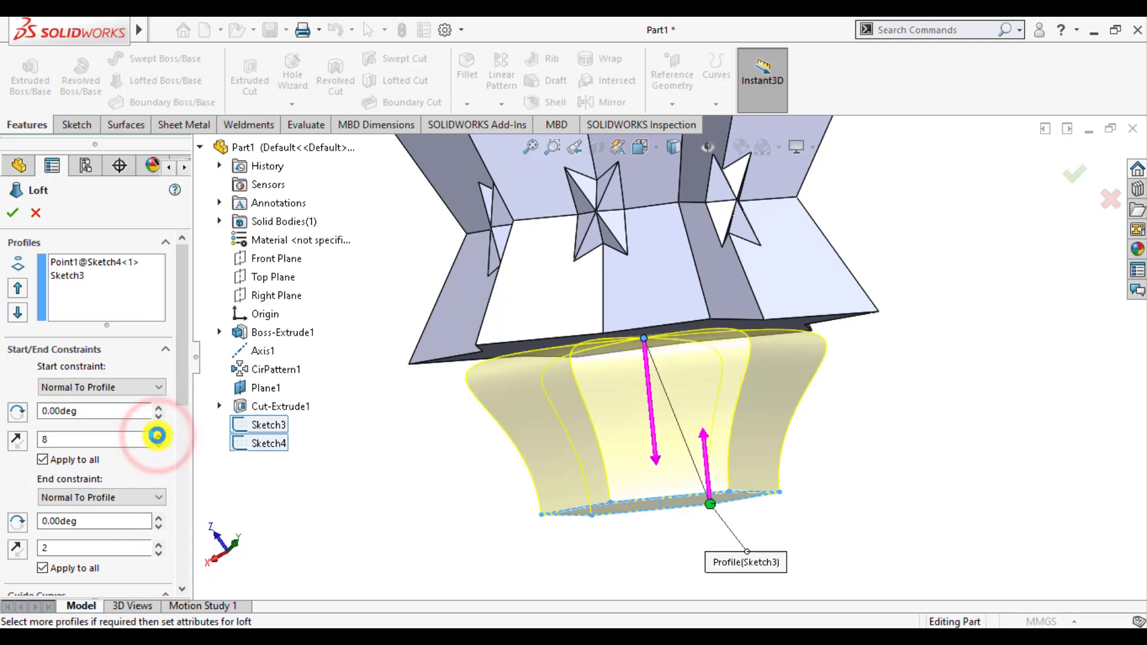
pyautogui.click(158, 436)
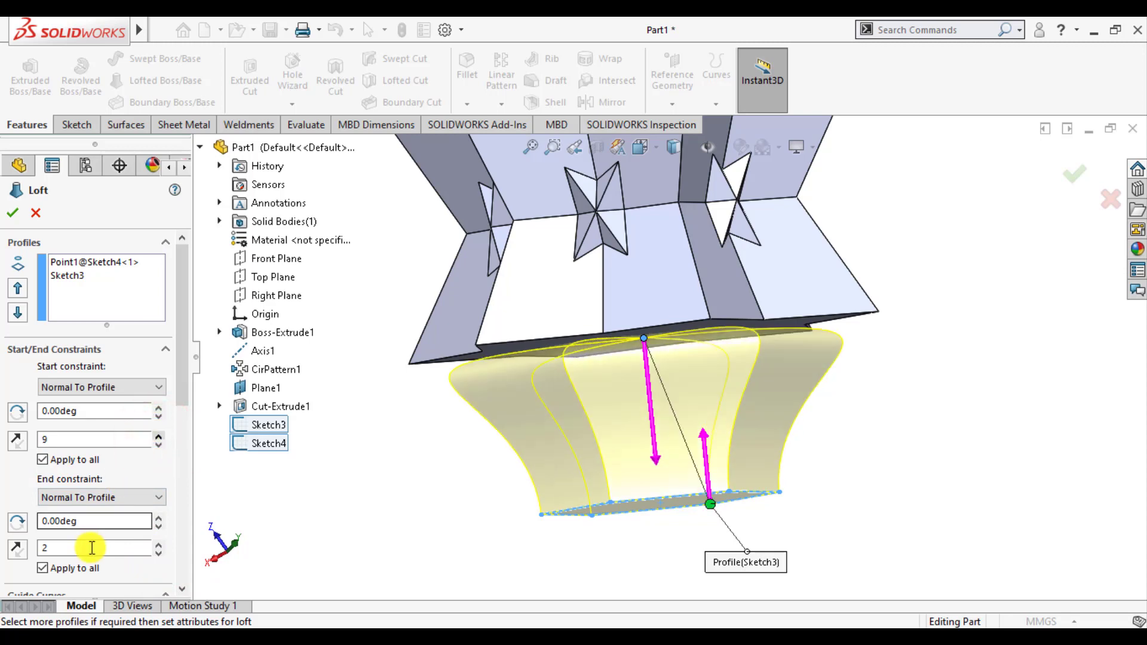
# Step: Set the loft's end tangent length at the hexagon profile to 1 and create the loft
pyautogui.click(158, 555)
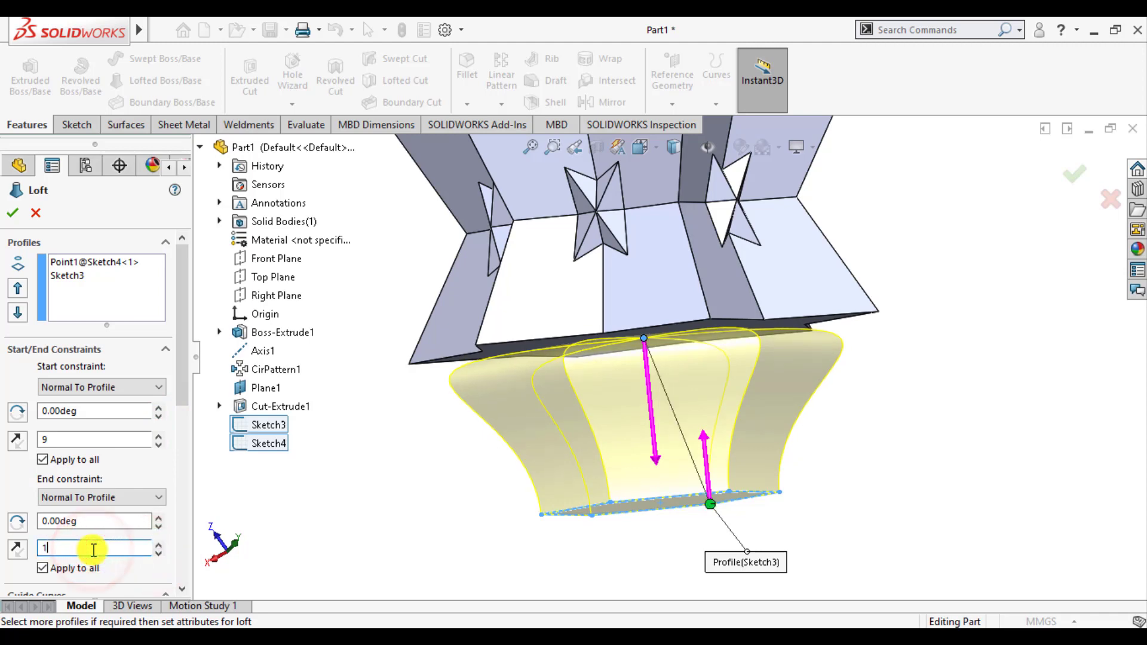
pyautogui.write('1')
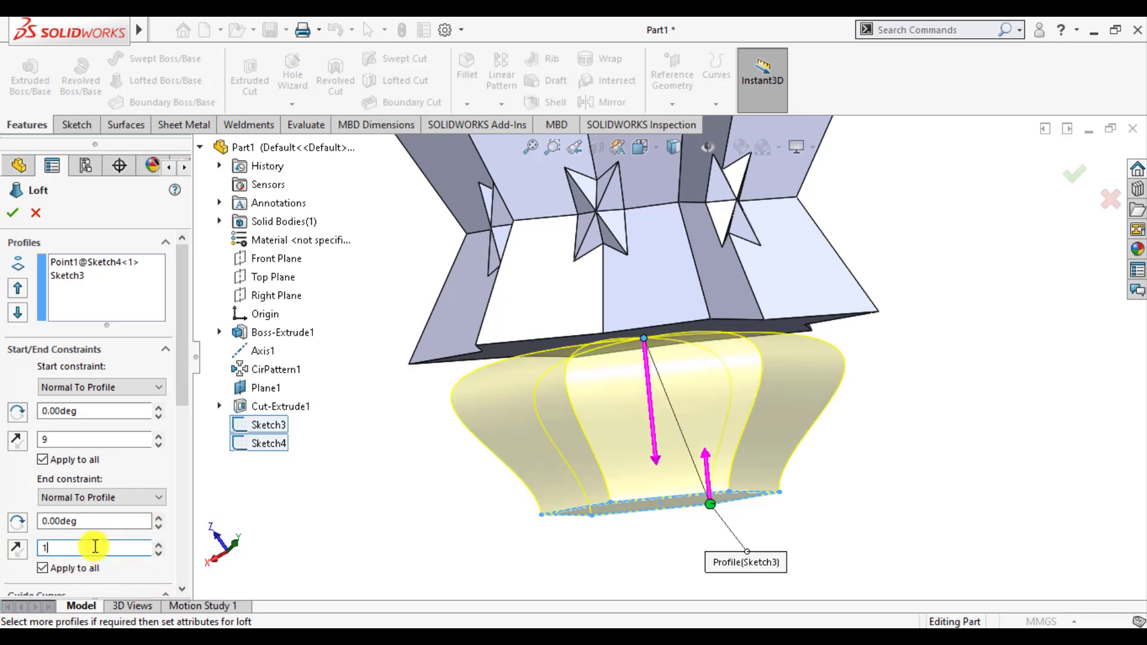
pyautogui.click(15, 217)
pyautogui.moveTo(353, 307); pyautogui.dragTo(437, 428, button='middle')
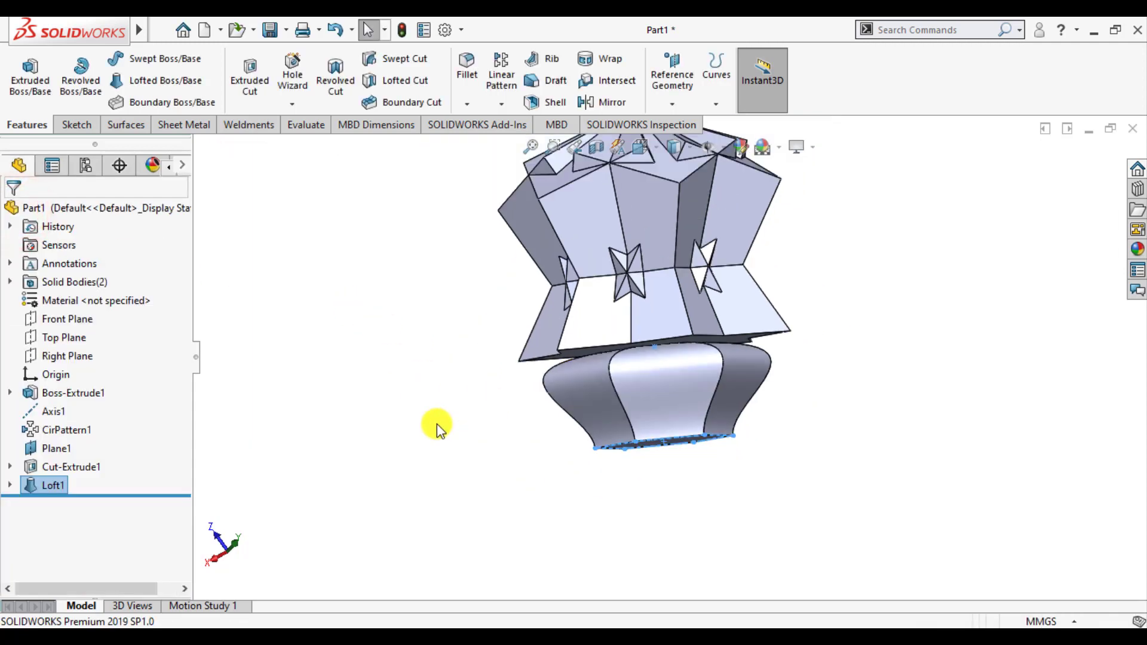
pyautogui.scroll(3, 437, 428)
pyautogui.scroll(-3, 710, 263)
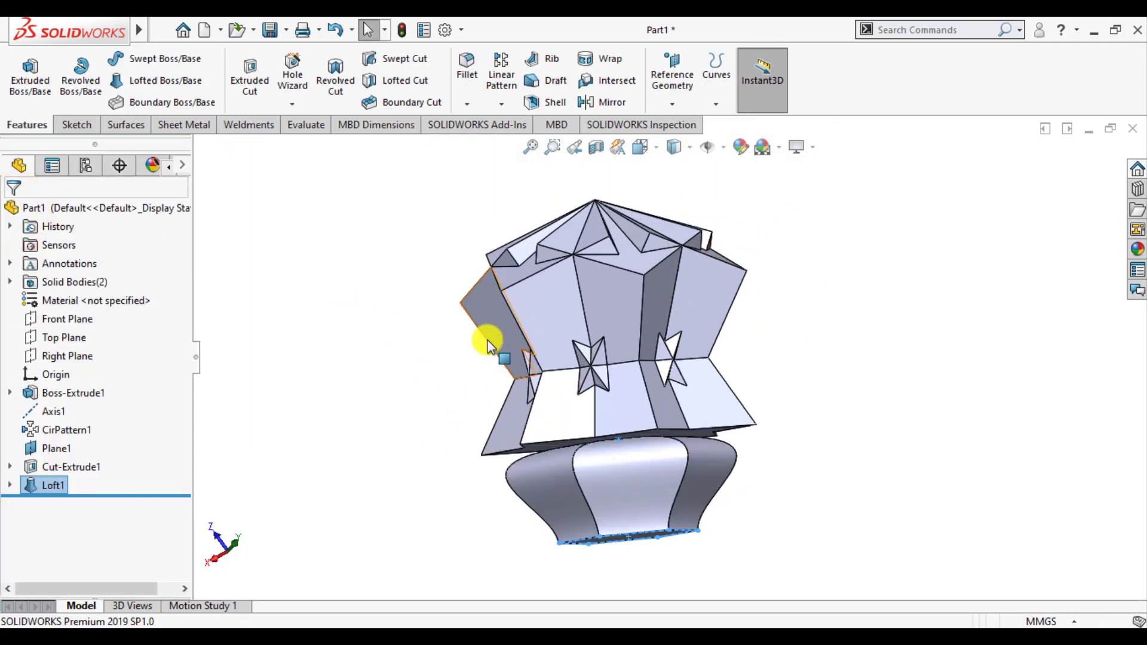
pyautogui.moveTo(422, 366); pyautogui.dragTo(591, 402, button='middle')
pyautogui.scroll(-2, 725, 340)
pyautogui.scroll(1, 789, 342)
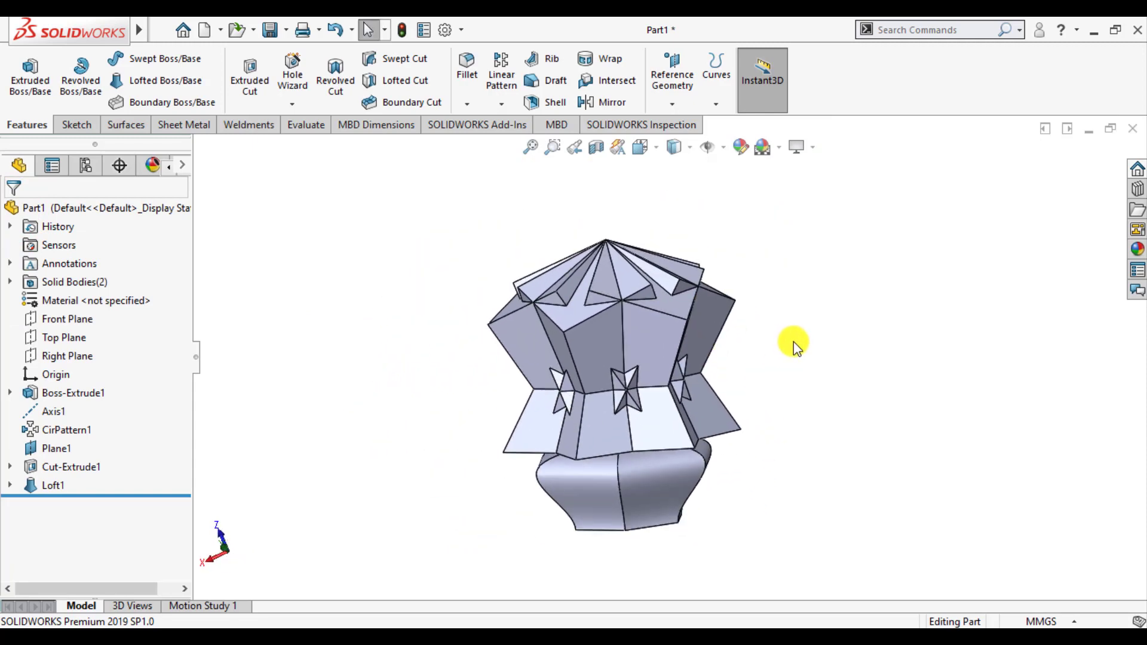
# Step: Open the appearance library at the Organic Wood category and display the Ash finishes
pyautogui.click(1135, 249)
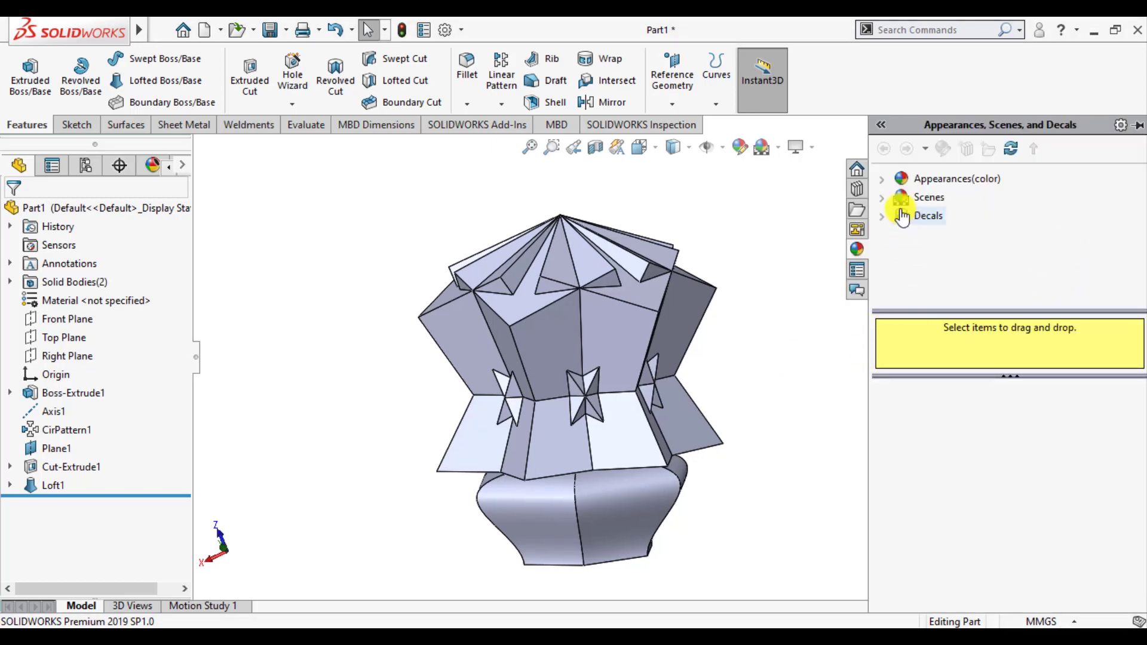
pyautogui.click(883, 197)
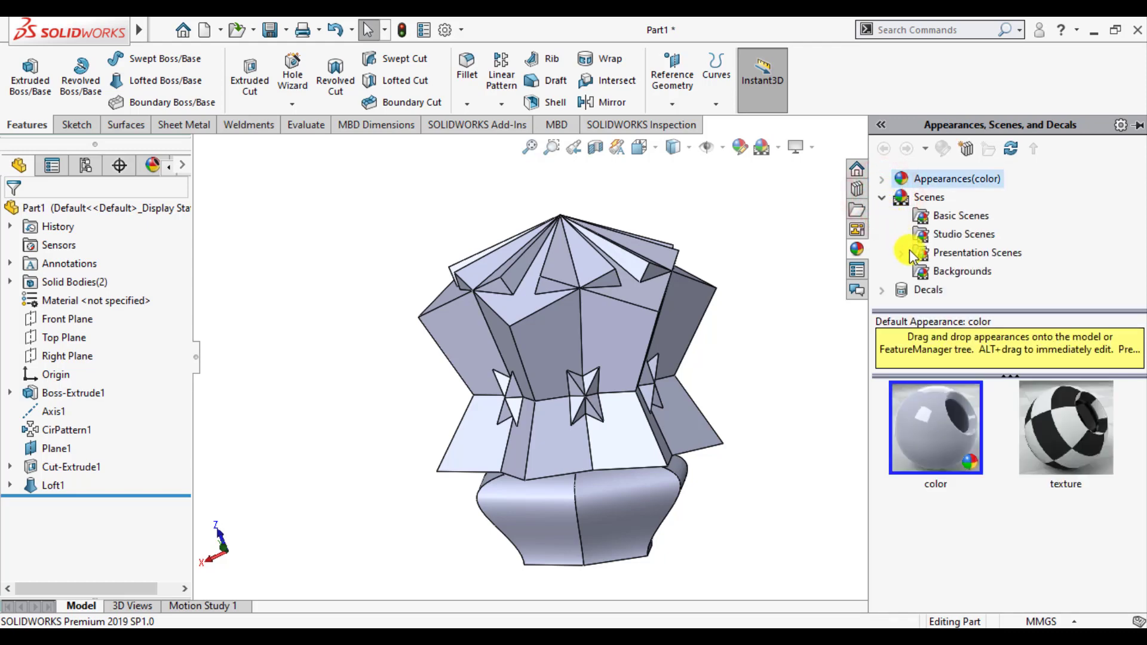
pyautogui.click(886, 178)
pyautogui.scroll(-3, 905, 263)
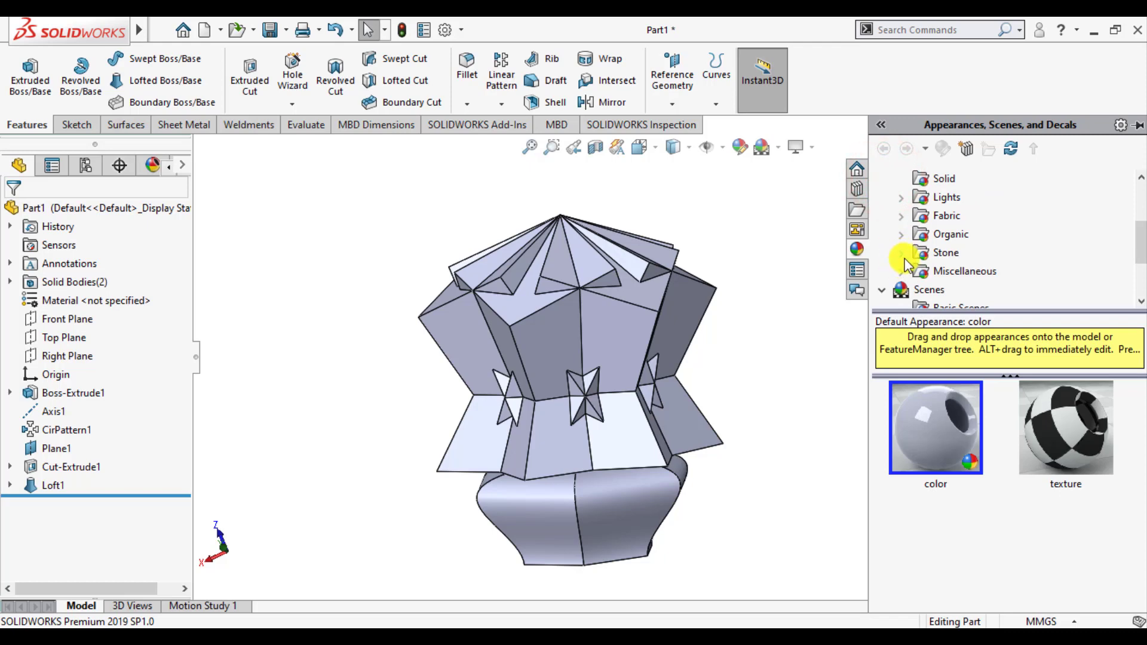
pyautogui.click(904, 235)
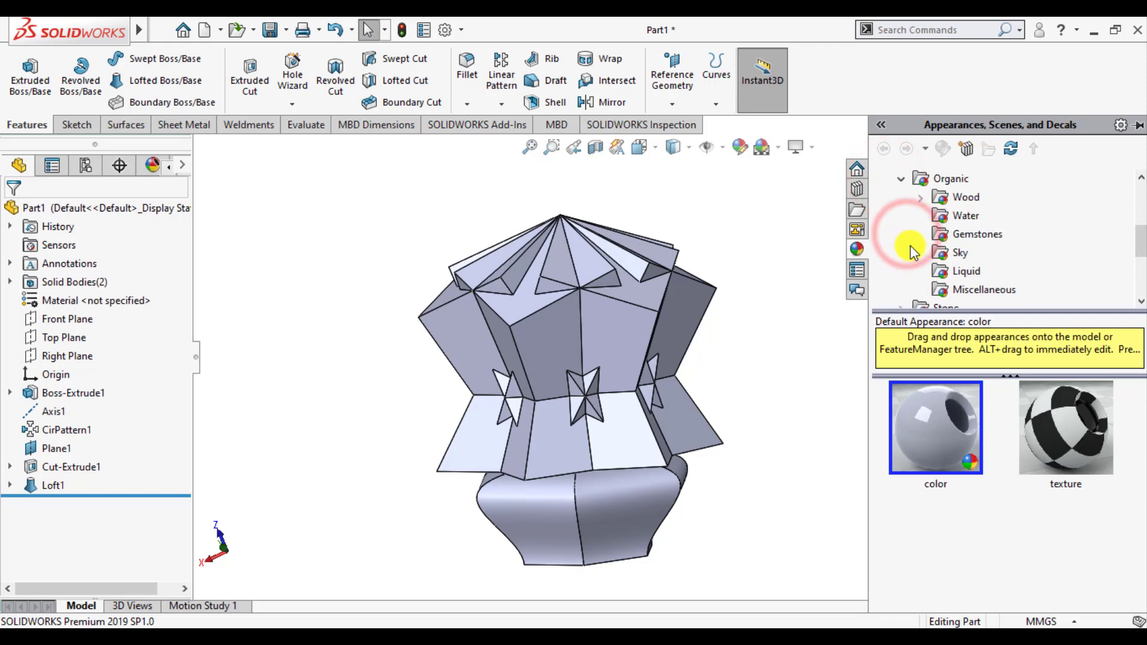
pyautogui.click(923, 198)
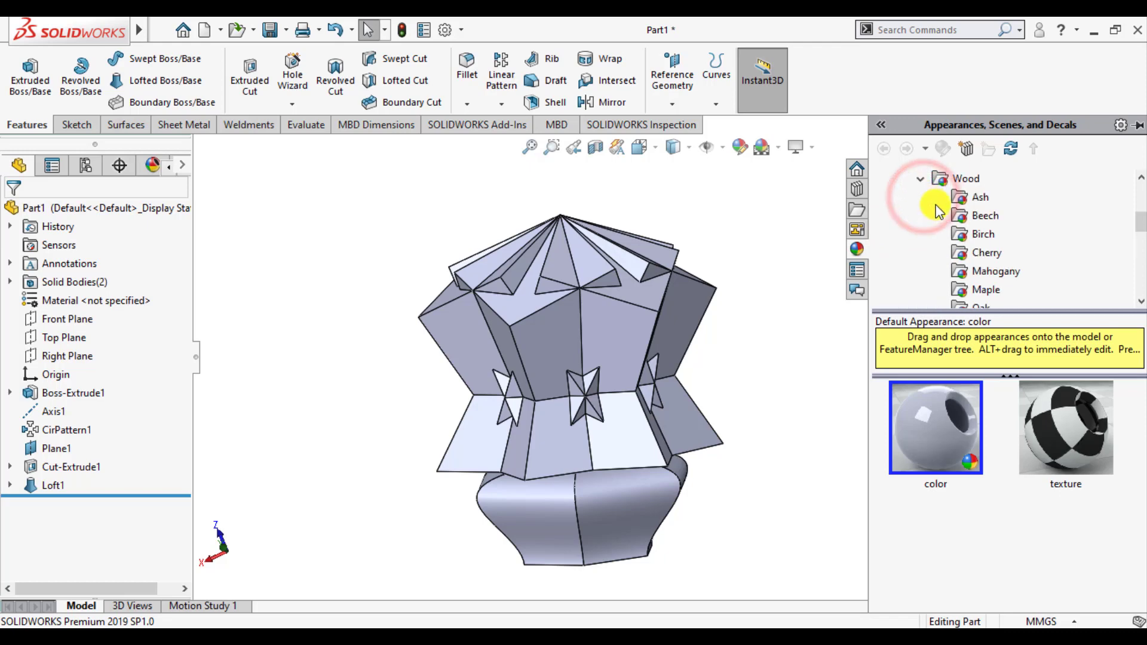
pyautogui.click(965, 253)
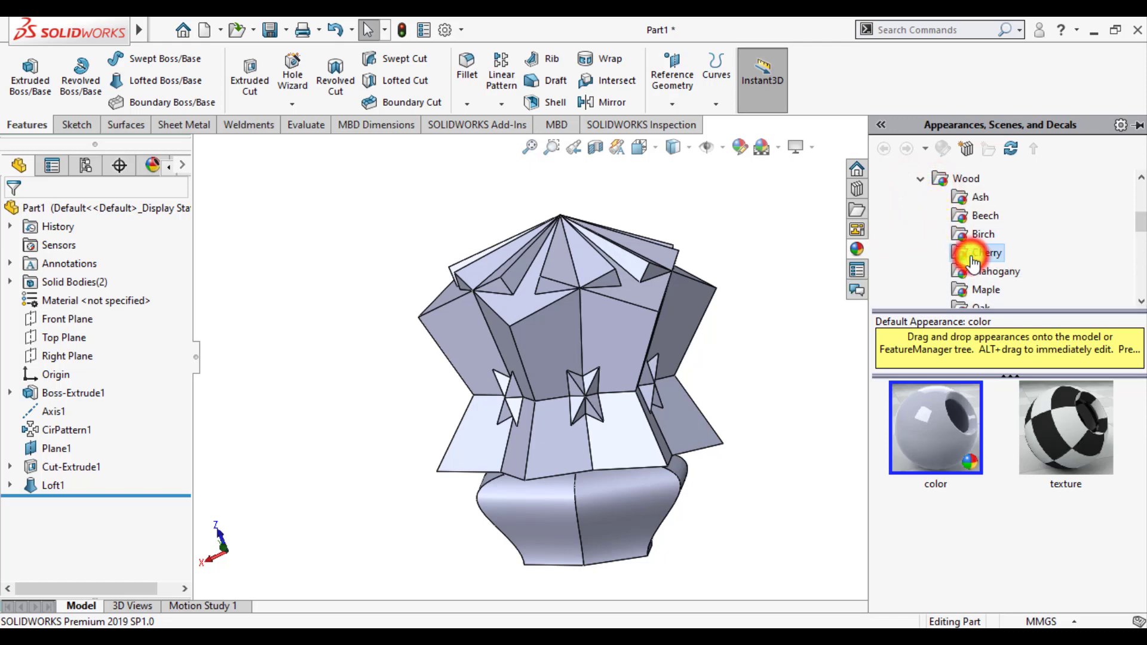
pyautogui.click(966, 204)
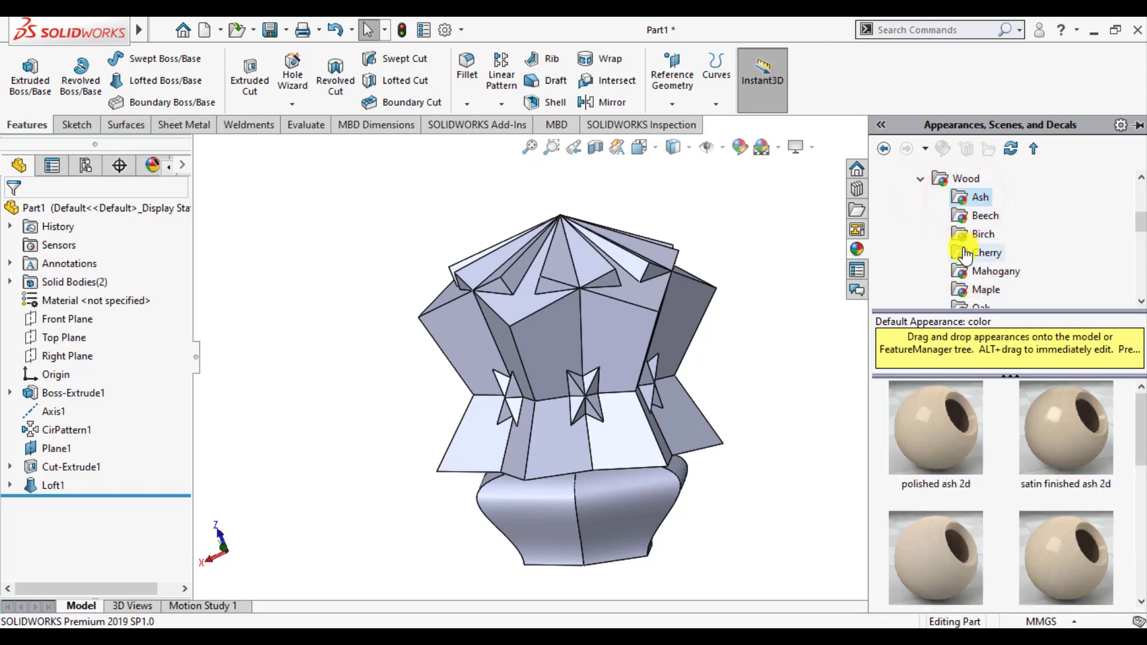
# Step: Apply the hardwood floor appearance from the wood Flooring category to the whole part
pyautogui.scroll(-2, 968, 251)
pyautogui.scroll(-2, 964, 257)
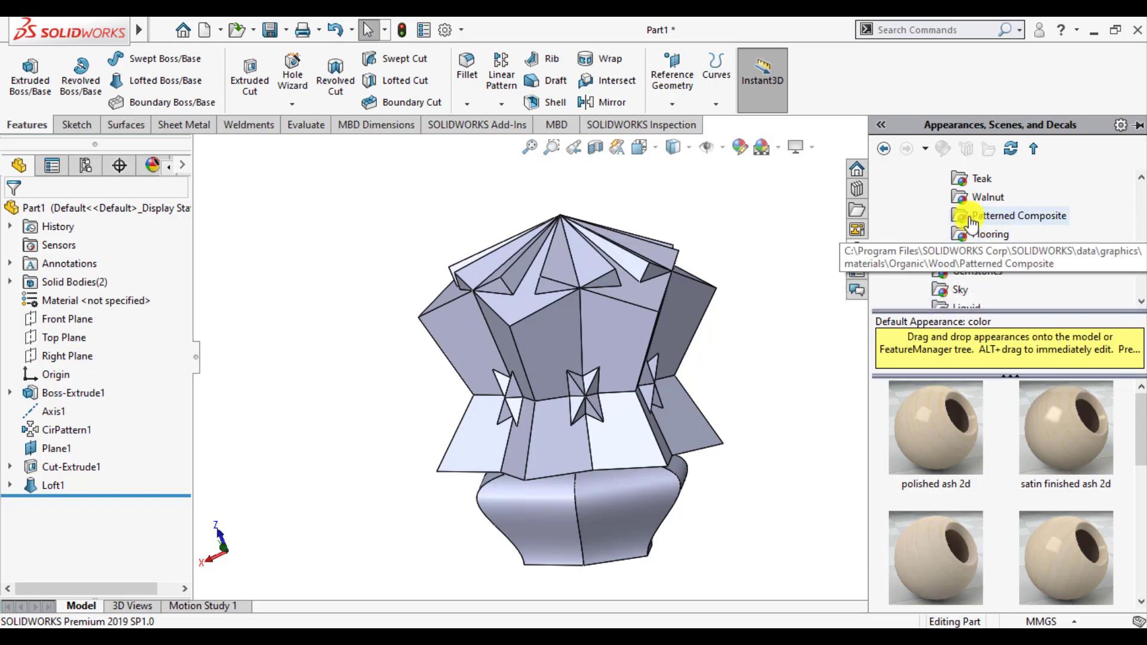
pyautogui.click(968, 235)
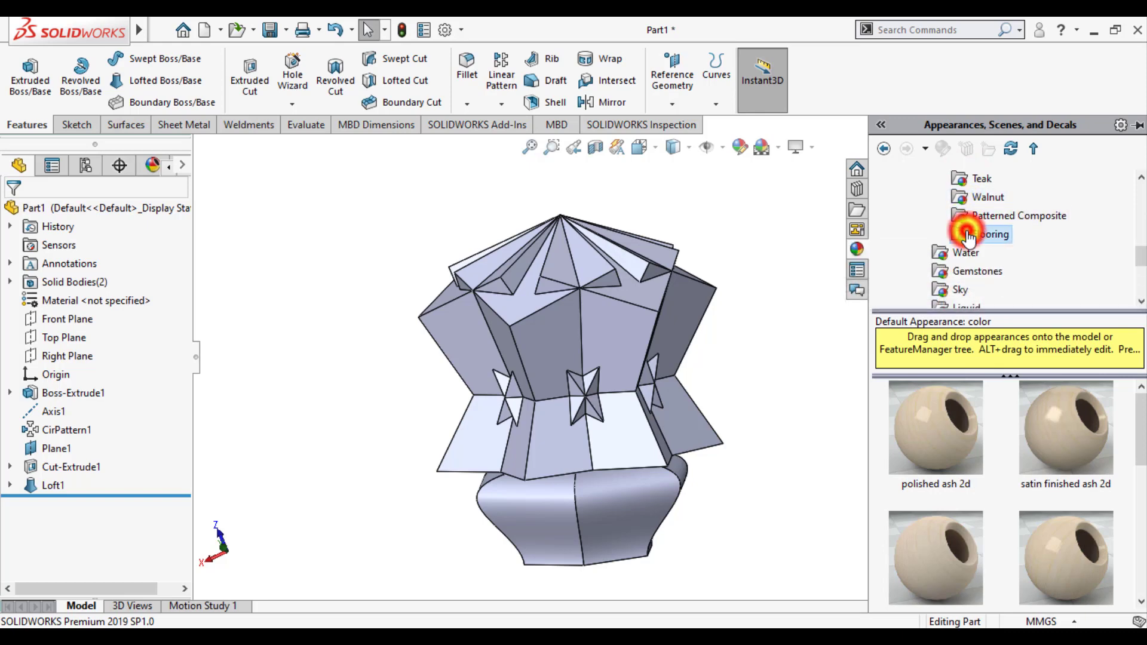
pyautogui.click(926, 432)
pyautogui.doubleClick(927, 431)
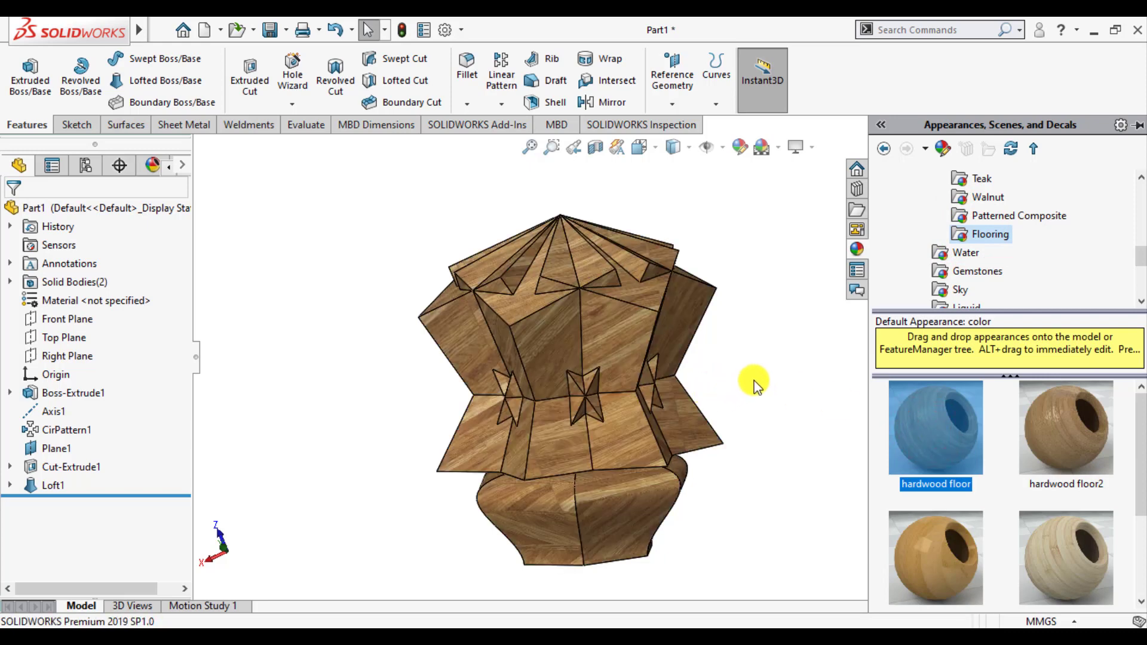
# Step: Apply the polished walnut 2d appearance from the Walnut category to the whole part
pyautogui.click(974, 197)
pyautogui.click(950, 443)
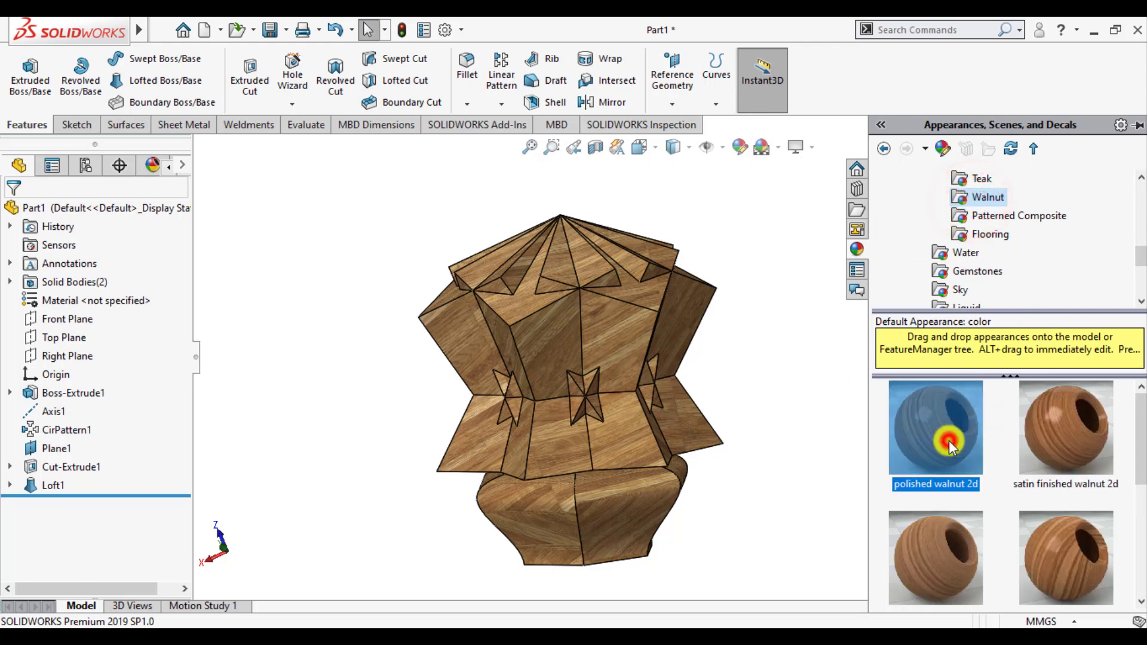
pyautogui.doubleClick(950, 443)
# Step: Look through the Beech, Birch and Mahogany wood appearances, select polished mahogany 2d, and close the appearance library
pyautogui.scroll(3, 974, 217)
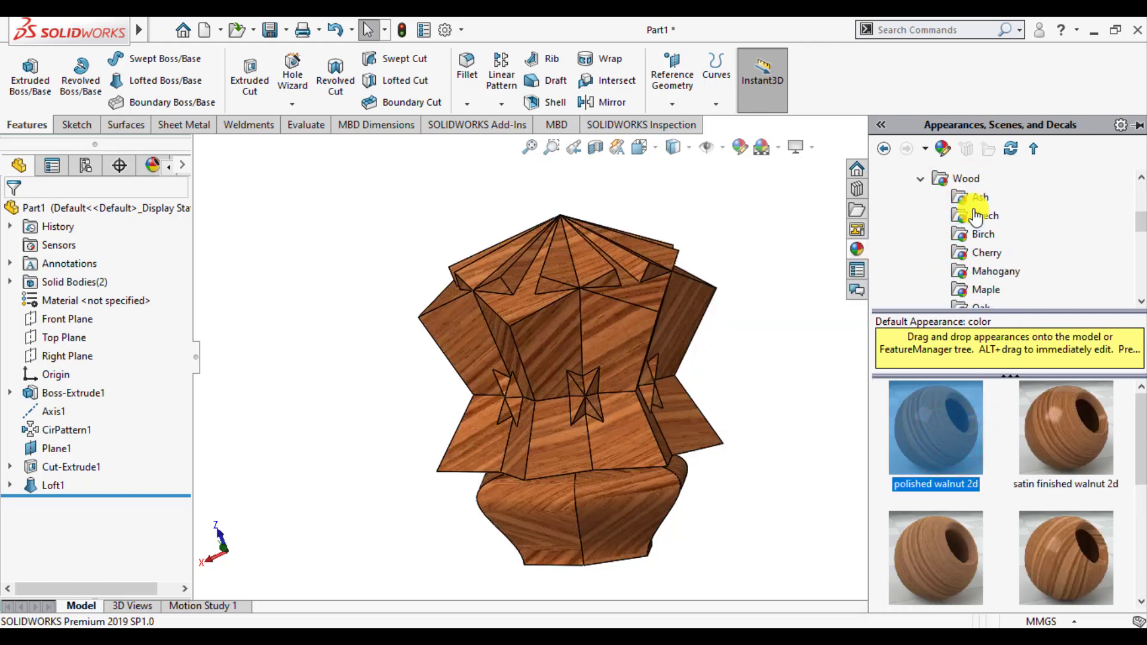
pyautogui.click(971, 215)
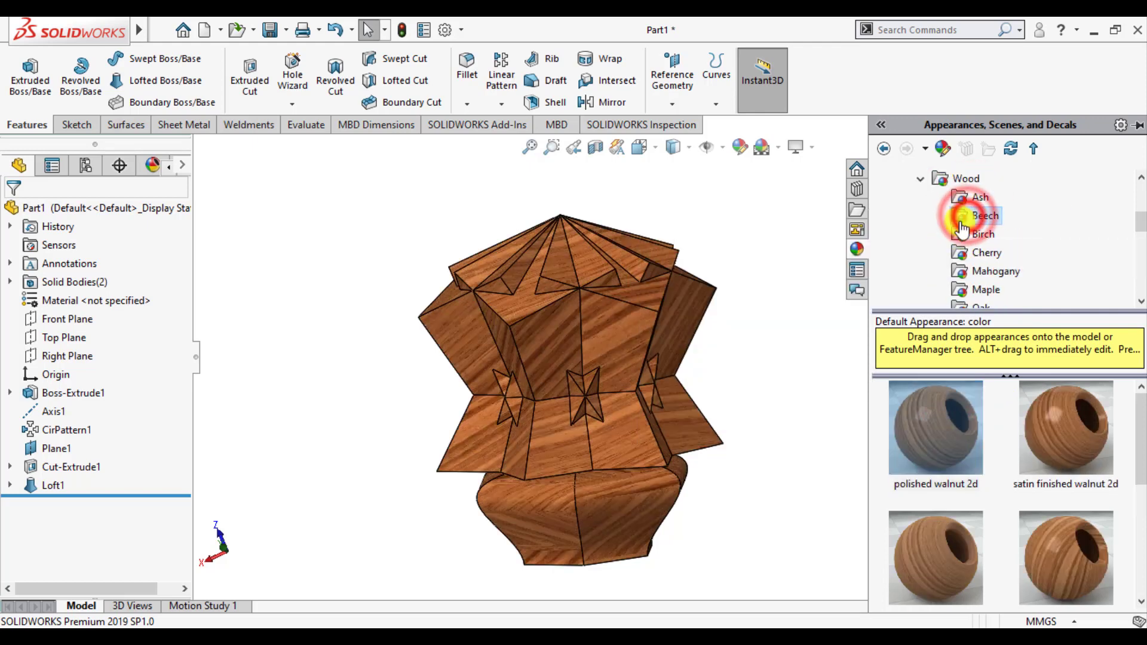
pyautogui.click(971, 236)
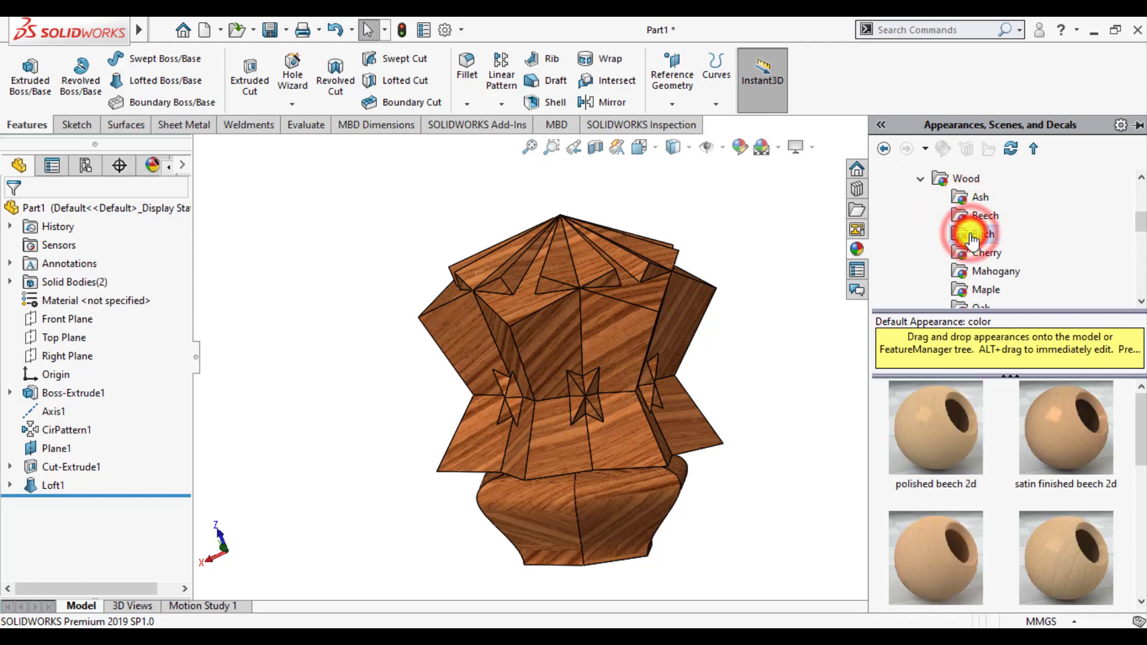
pyautogui.click(975, 271)
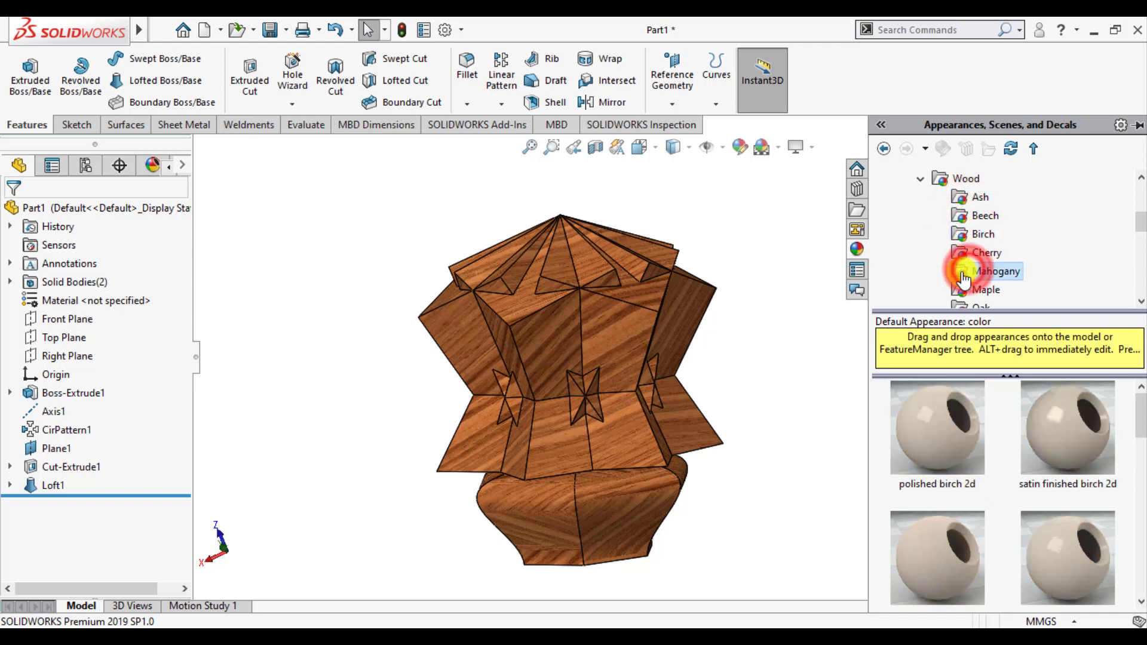
pyautogui.click(925, 423)
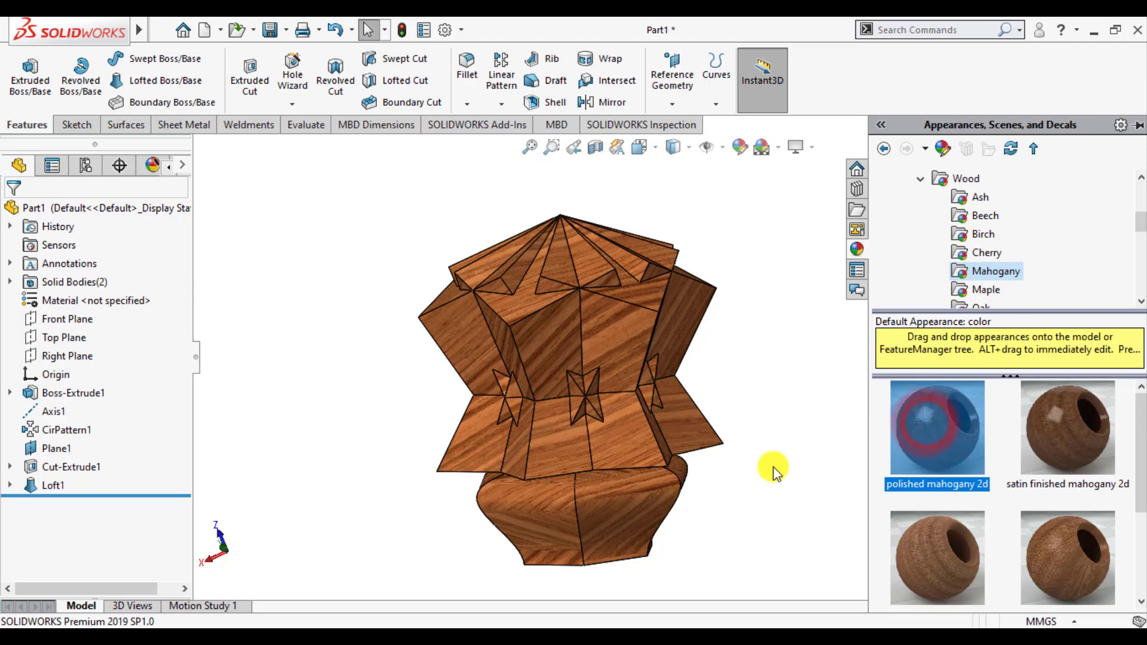
pyautogui.click(772, 487)
pyautogui.scroll(-2, 528, 430)
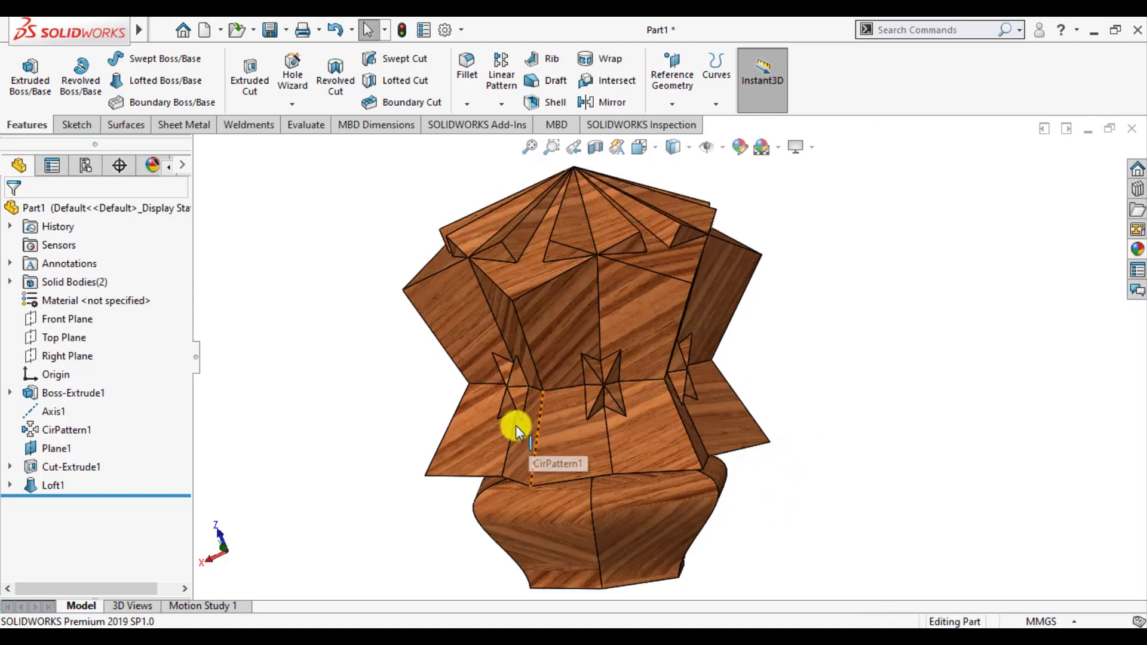
pyautogui.moveTo(514, 421); pyautogui.dragTo(496, 436, button='middle')
pyautogui.click(973, 417)
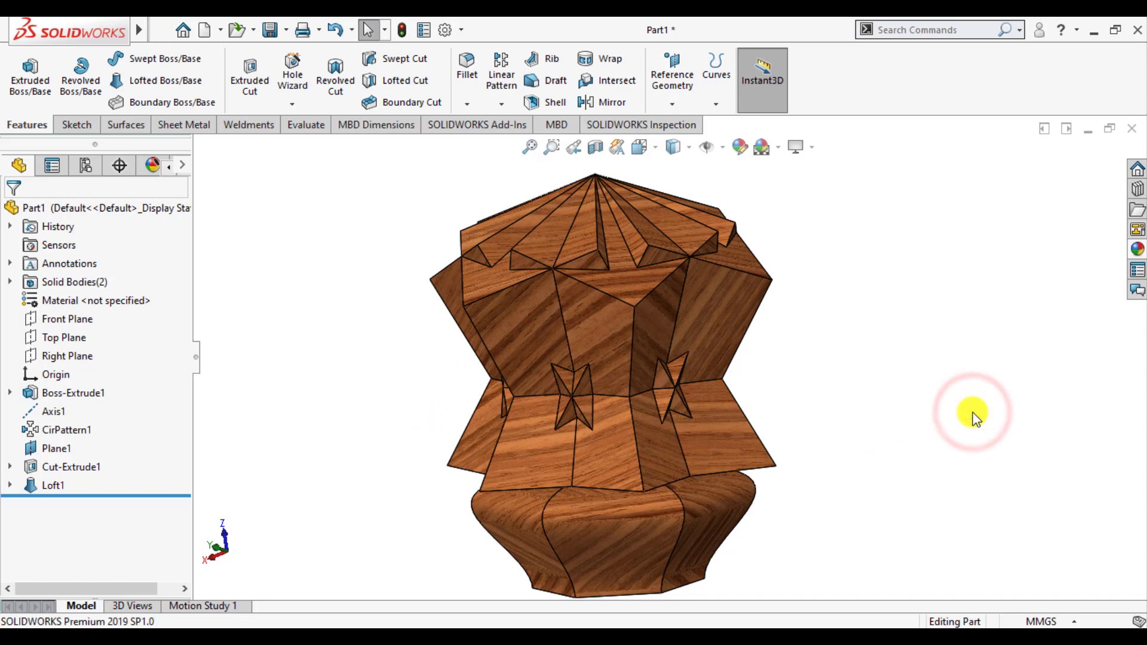